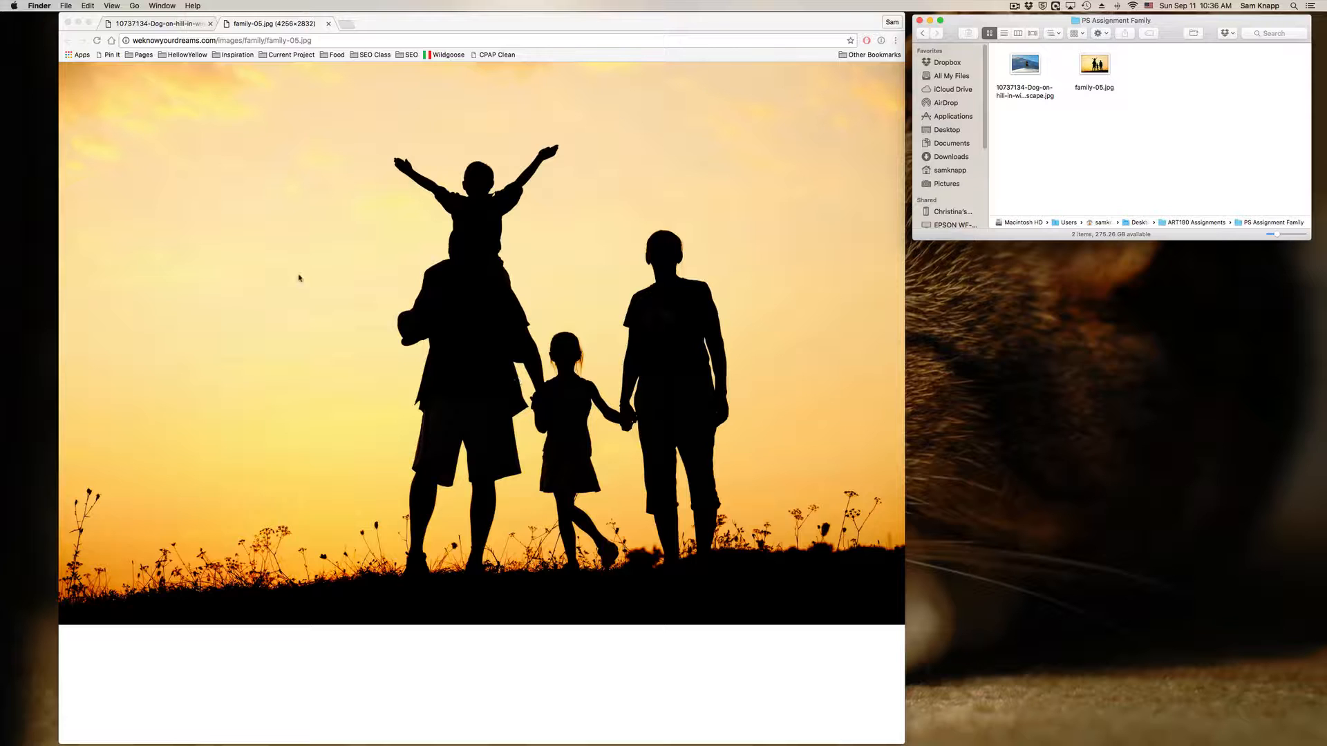
- Look at the dog-on-hill photo and the family silhouette photo in the browser, and their saved copies in the assignment folder
{"action": "left_click", "coordinate": [148, 27]}
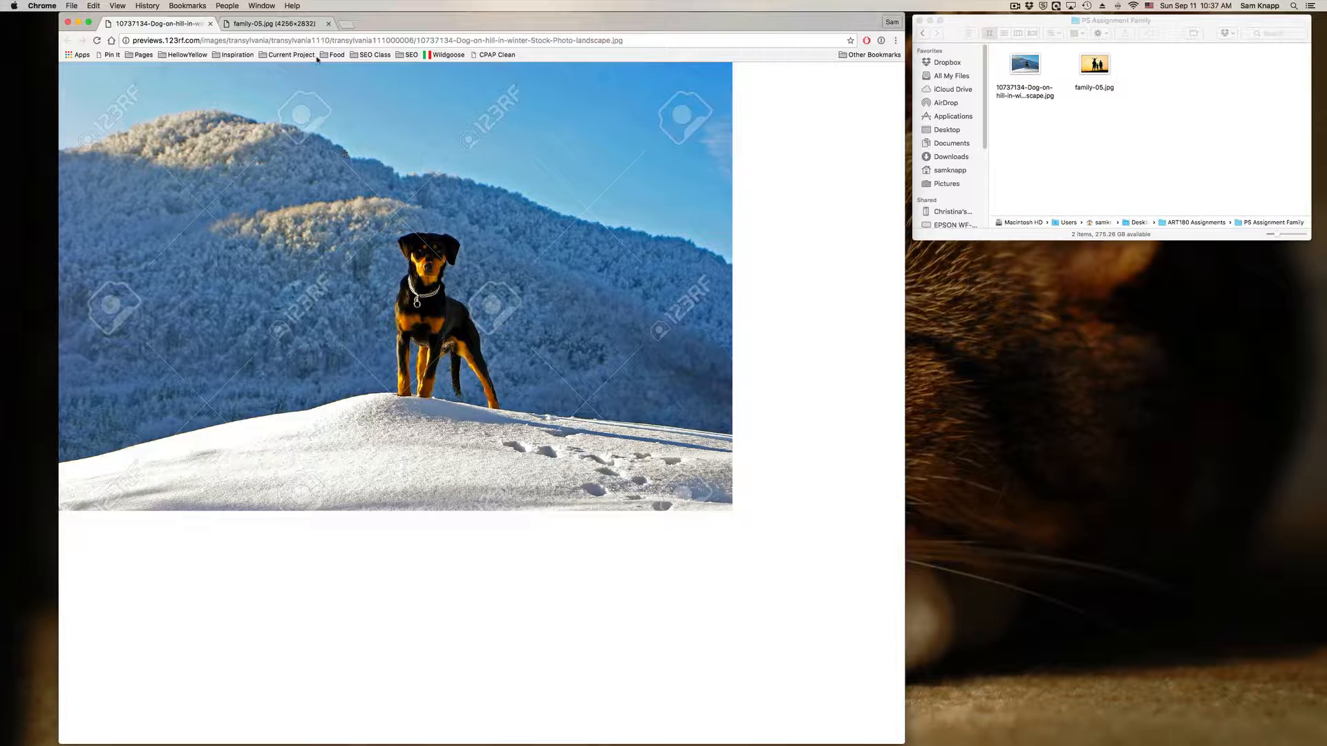
{"action": "left_click", "coordinate": [276, 24]}
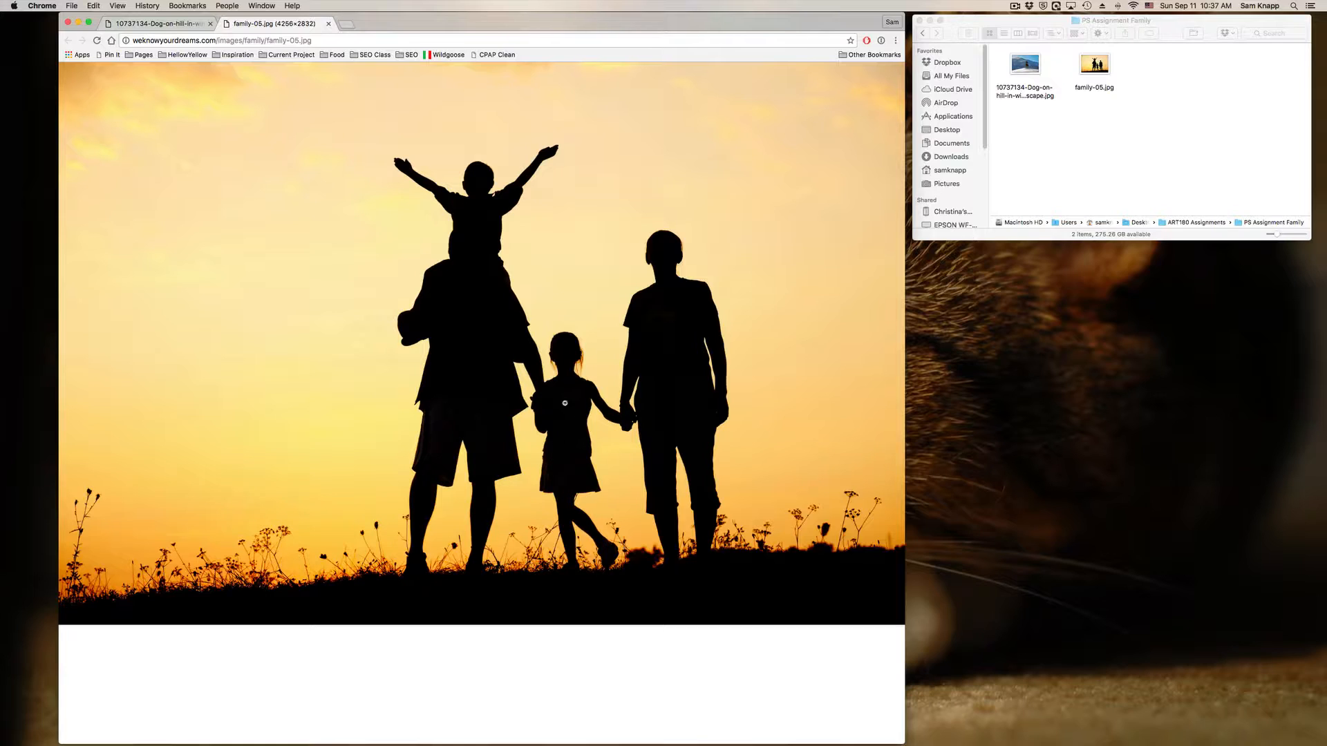
{"action": "left_click", "coordinate": [1118, 138]}
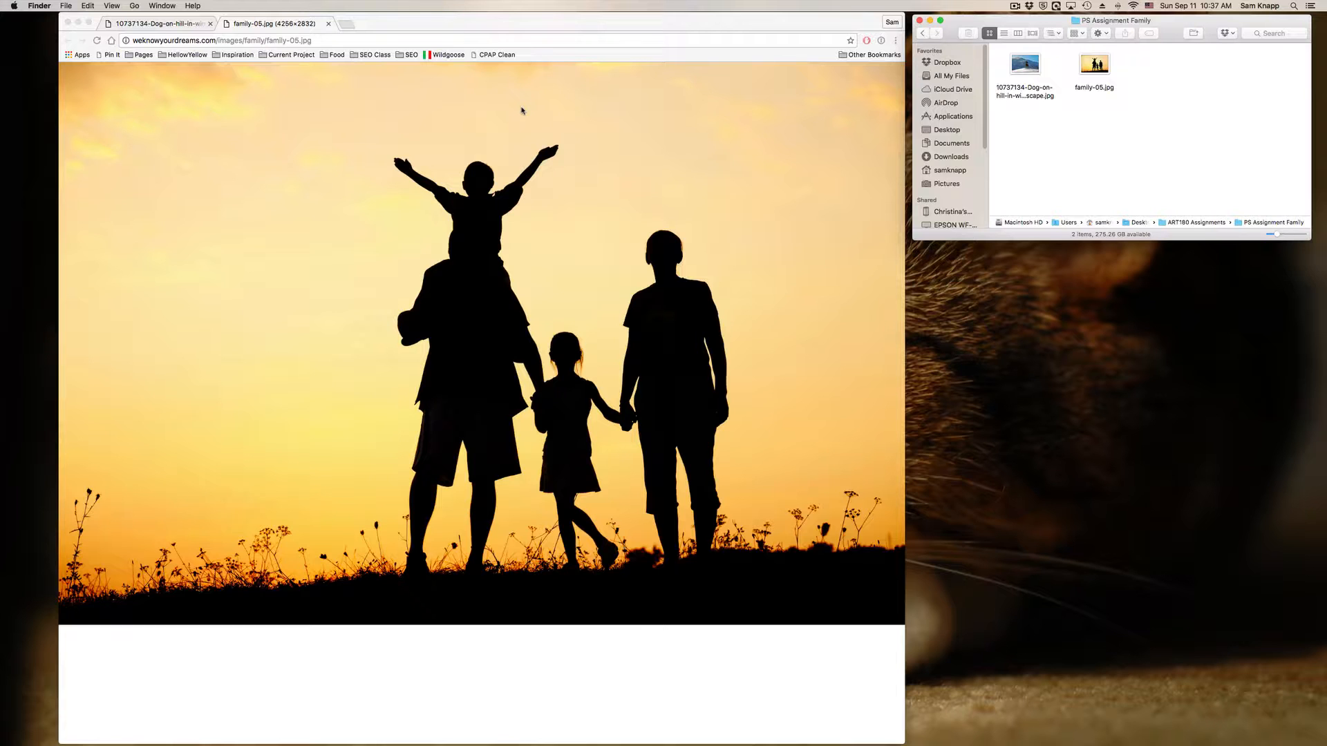
- Switch to Photoshop and view the open dog photo, returning to the family-05.jpg document
{"action": "key", "text": "ctrl+Left"}
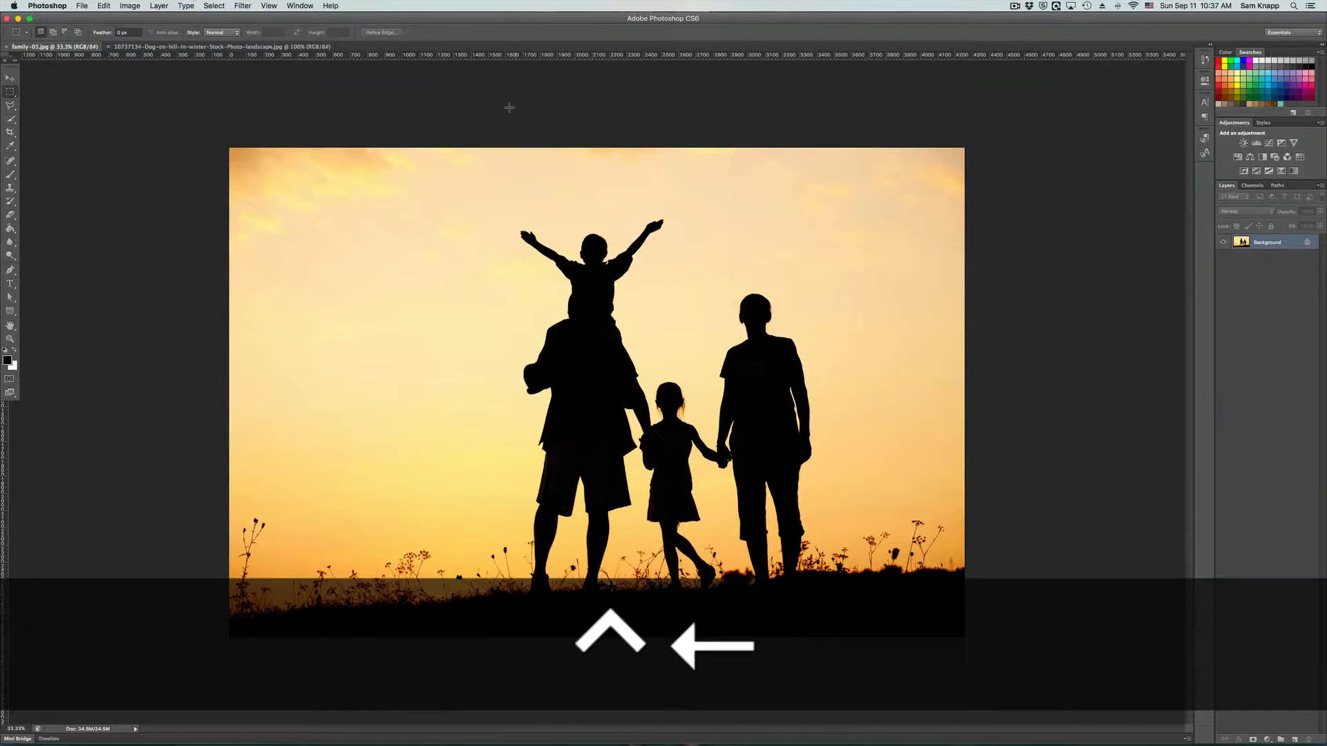
{"action": "left_click", "coordinate": [161, 47]}
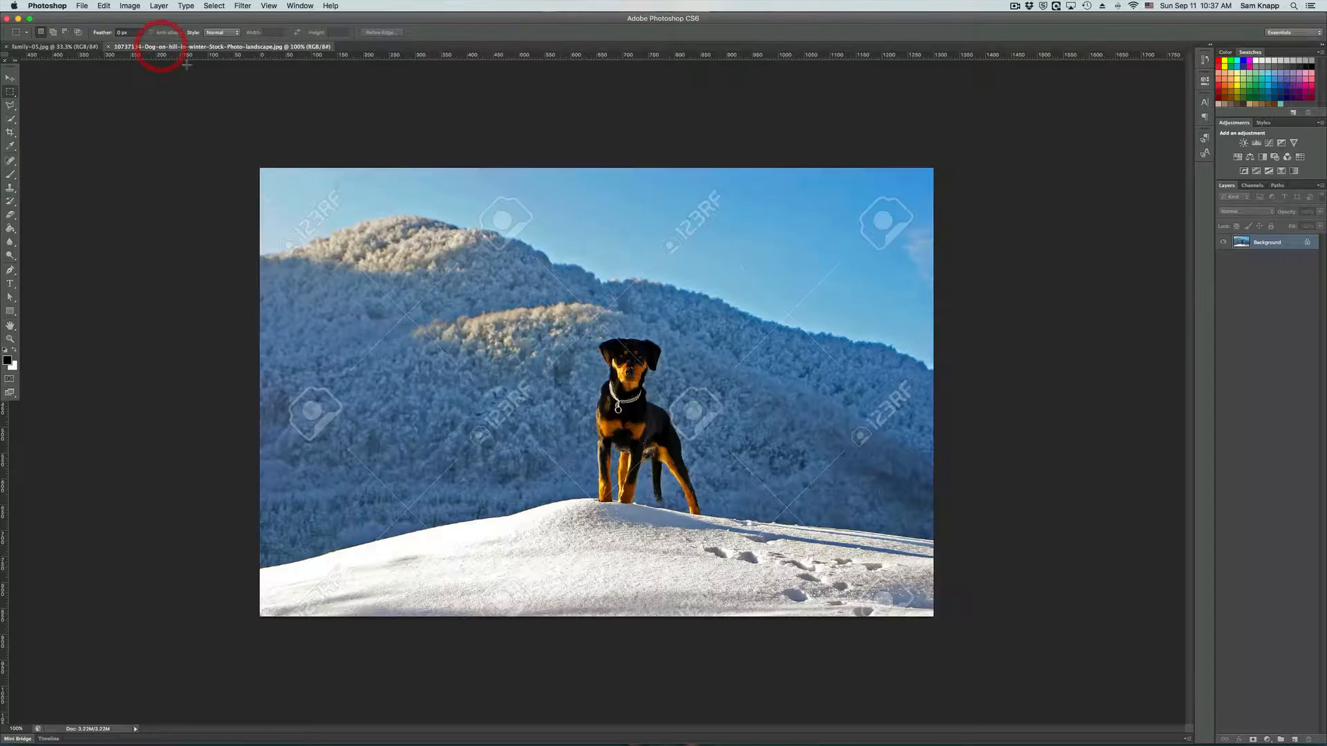
{"action": "left_click", "coordinate": [55, 47]}
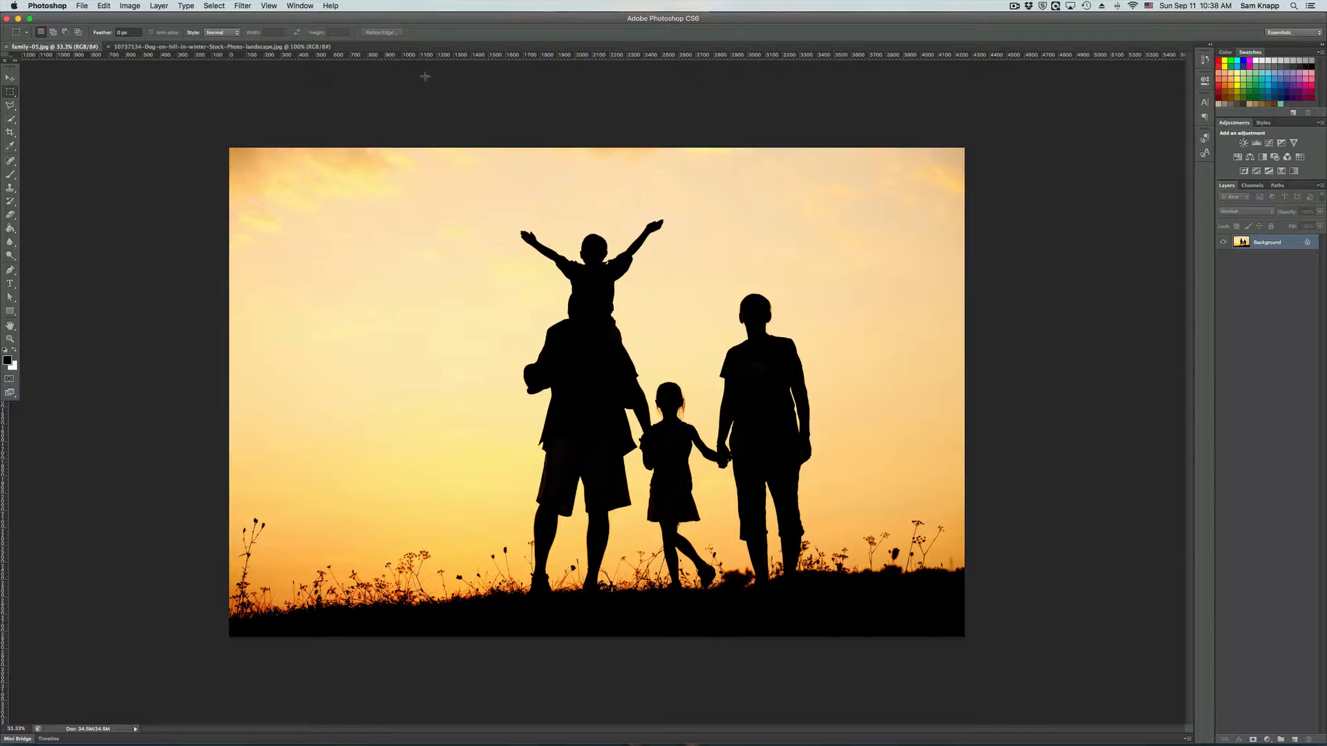
{"action": "left_click", "coordinate": [301, 5]}
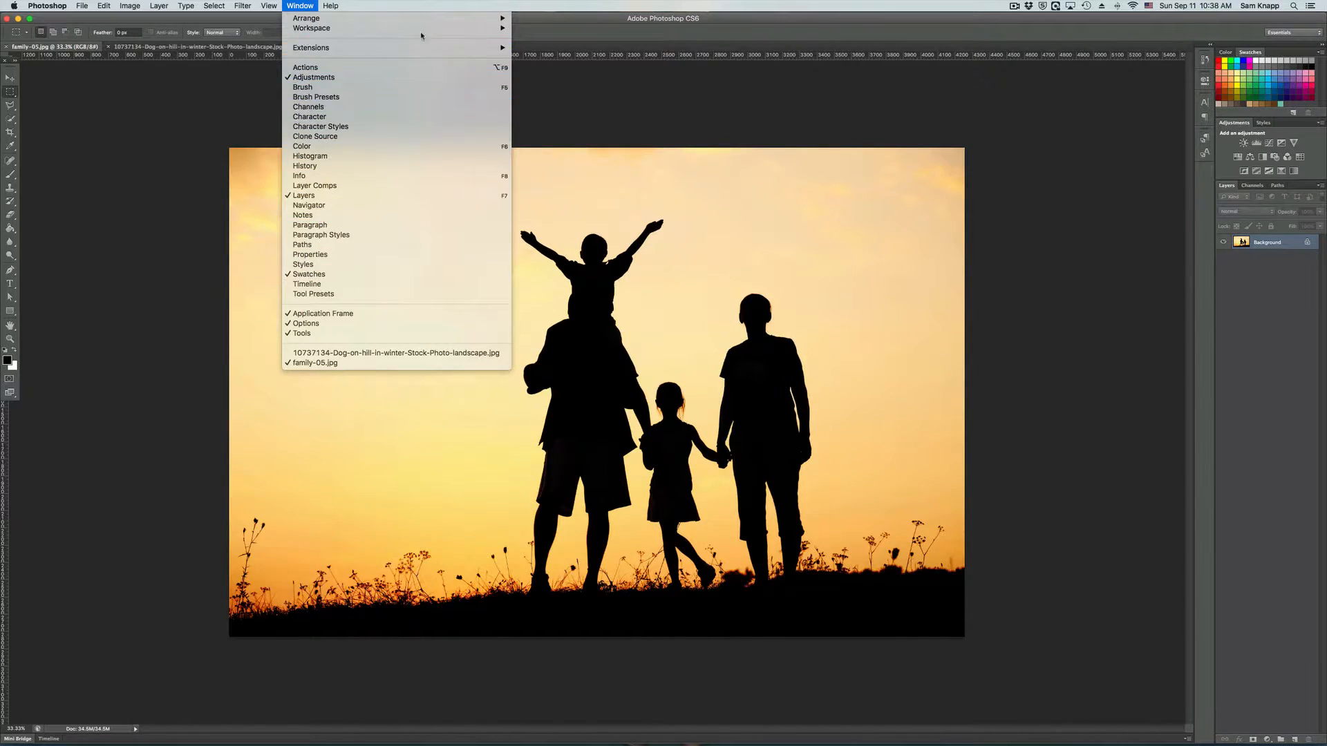
{"action": "left_click", "coordinate": [300, 6]}
{"action": "left_click", "coordinate": [300, 6]}
{"action": "left_click", "coordinate": [183, 117]}
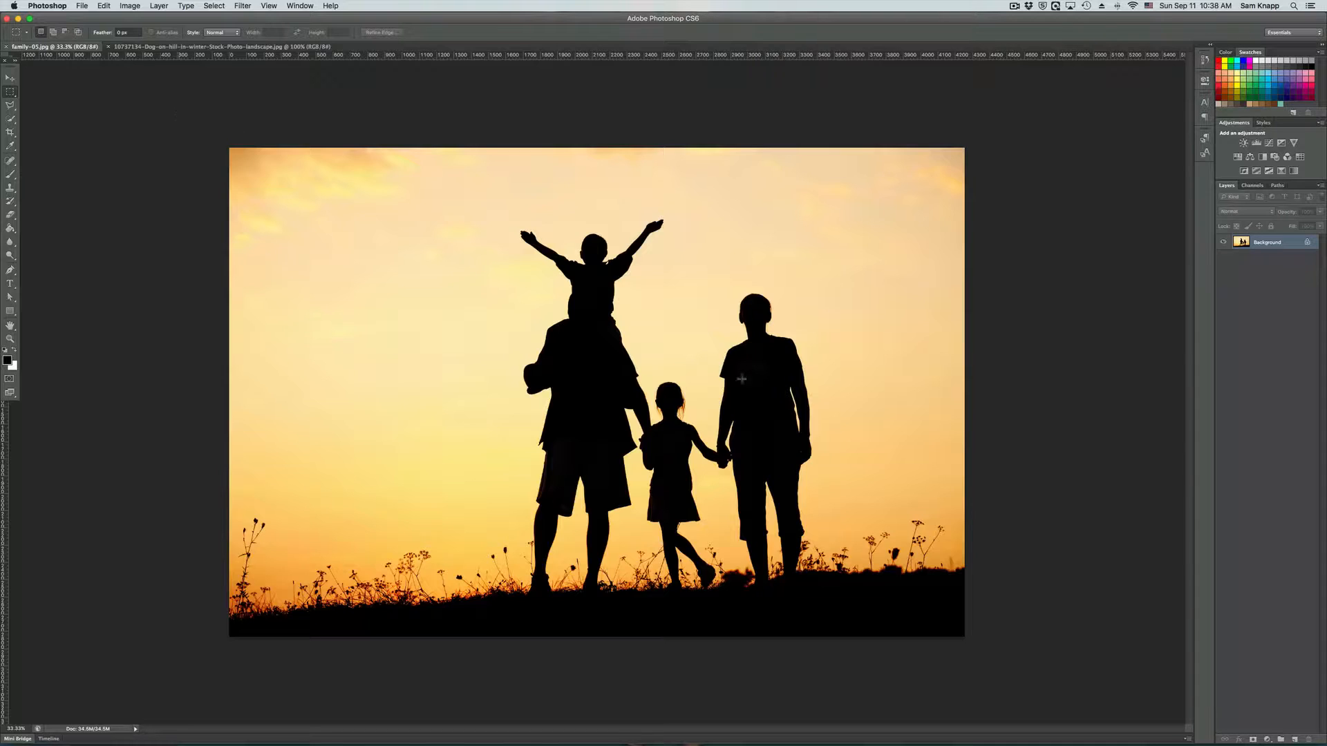
- Convert the locked Background layer into a regular layer in both the family photo and the dog photo, keeping the default settings
{"action": "double_click", "coordinate": [1289, 243]}
{"action": "key", "text": "Return"}
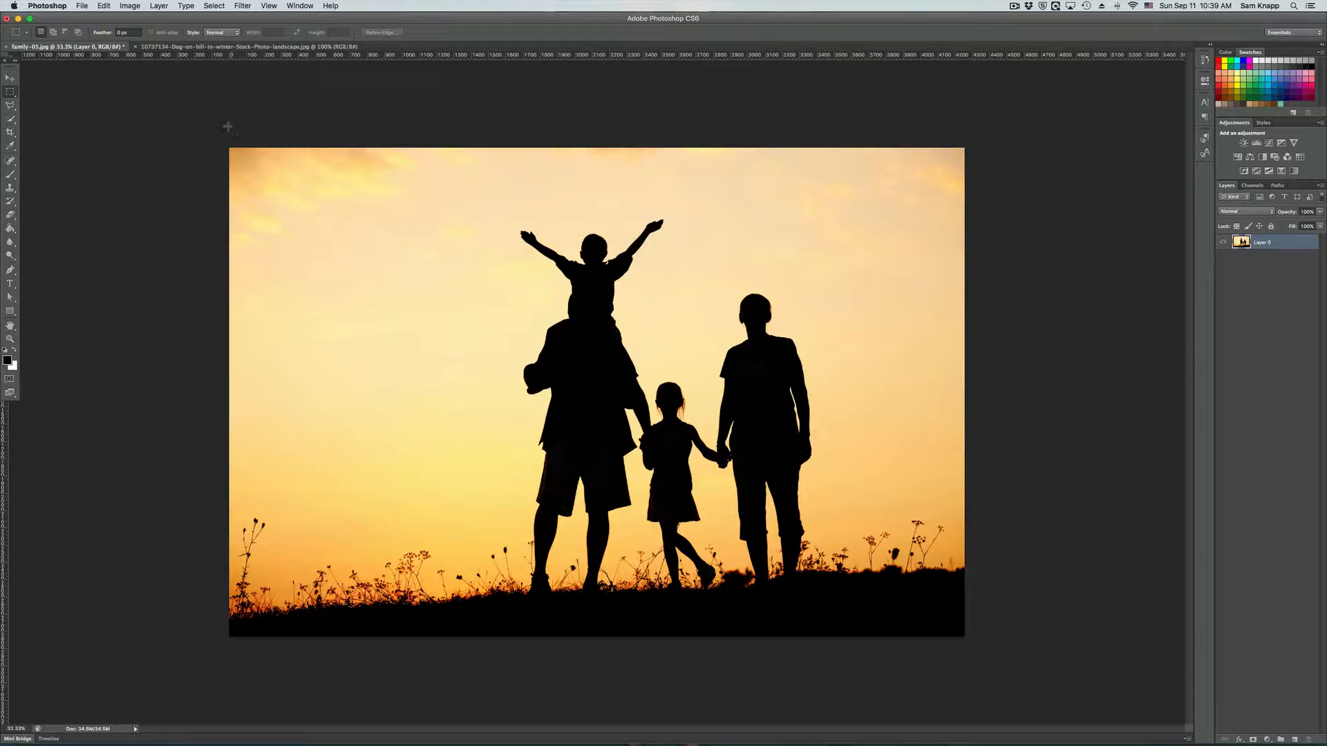
{"action": "left_click", "coordinate": [199, 47]}
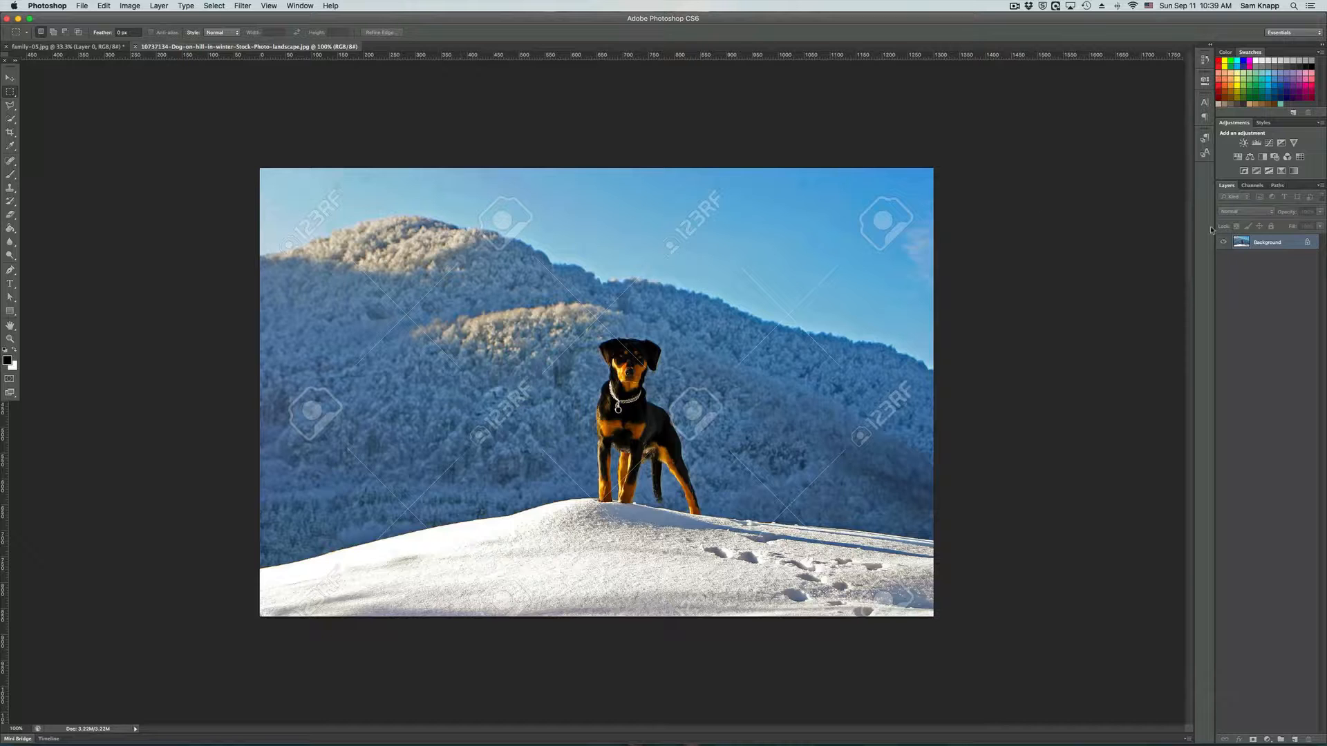
{"action": "double_click", "coordinate": [1286, 244]}
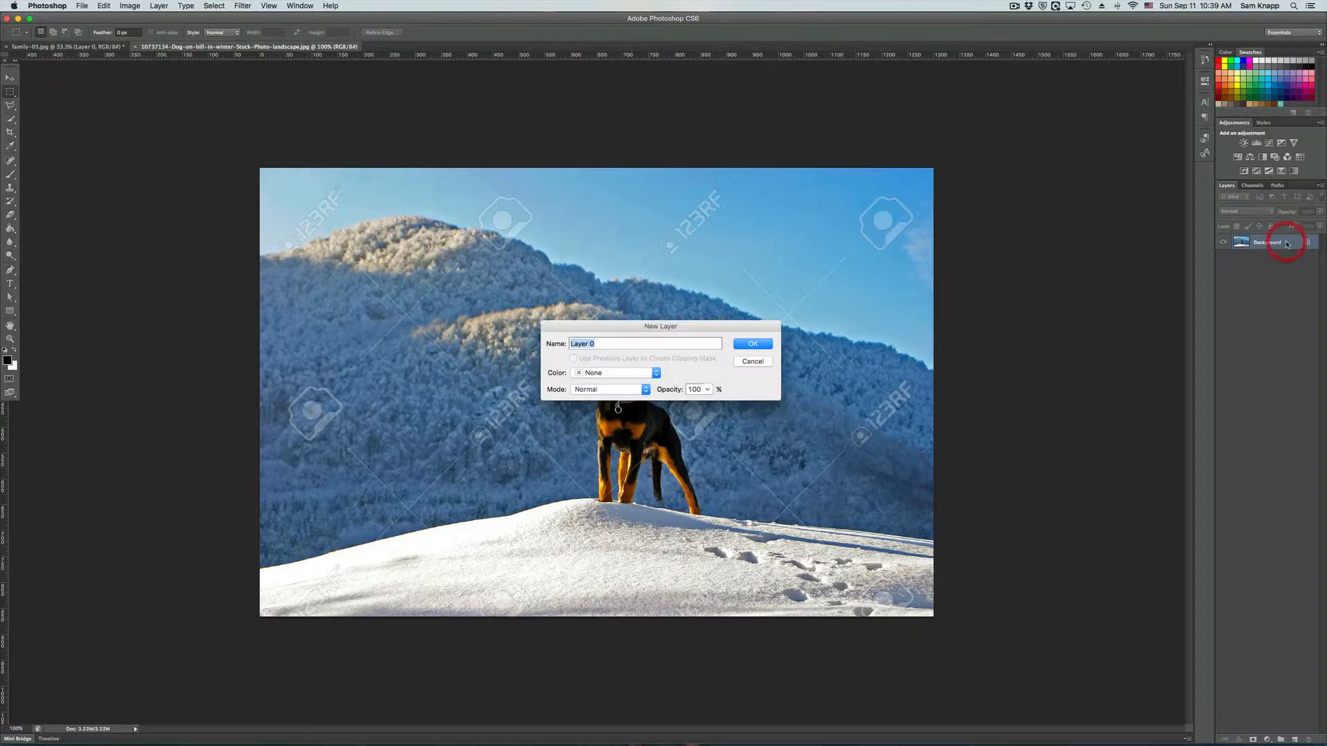
{"action": "left_click", "coordinate": [754, 345]}
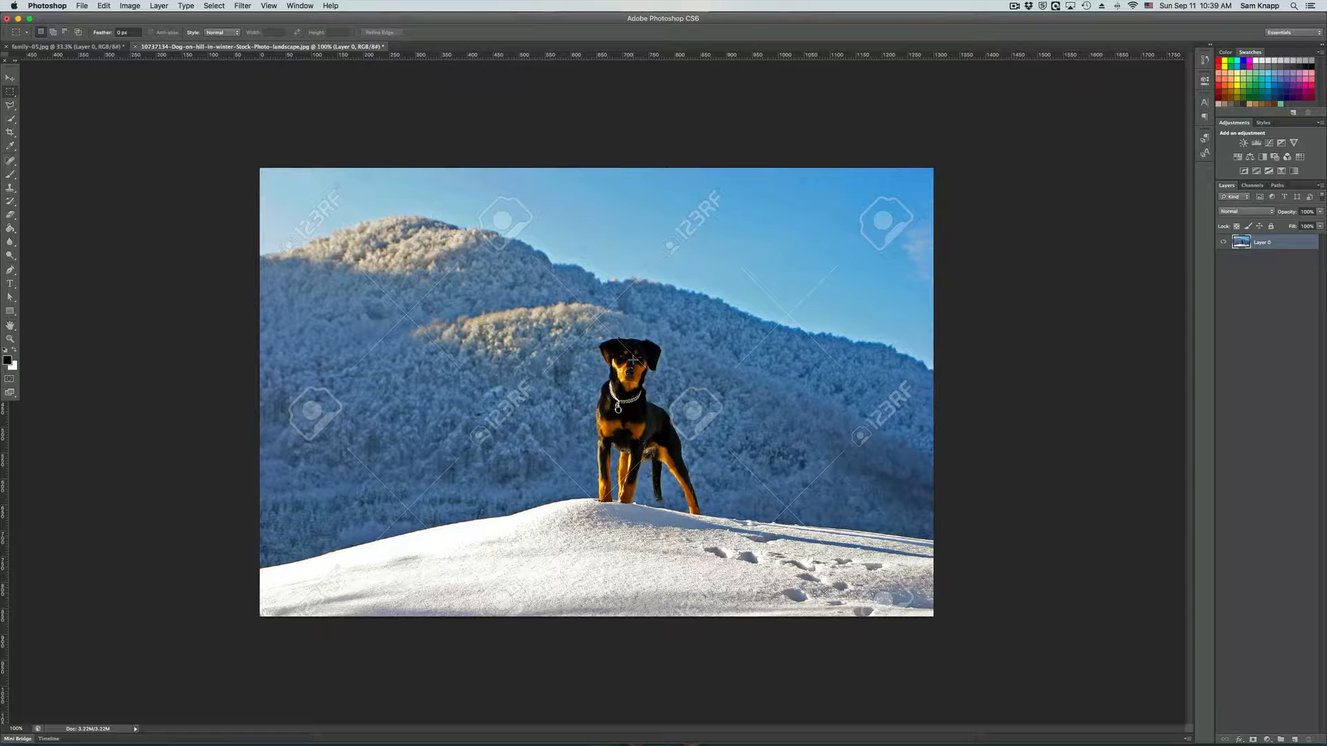
- Select the dog's head, body and legs with the Quick Selection tool, using a brush smaller than 25 px
{"action": "key", "text": "super"}
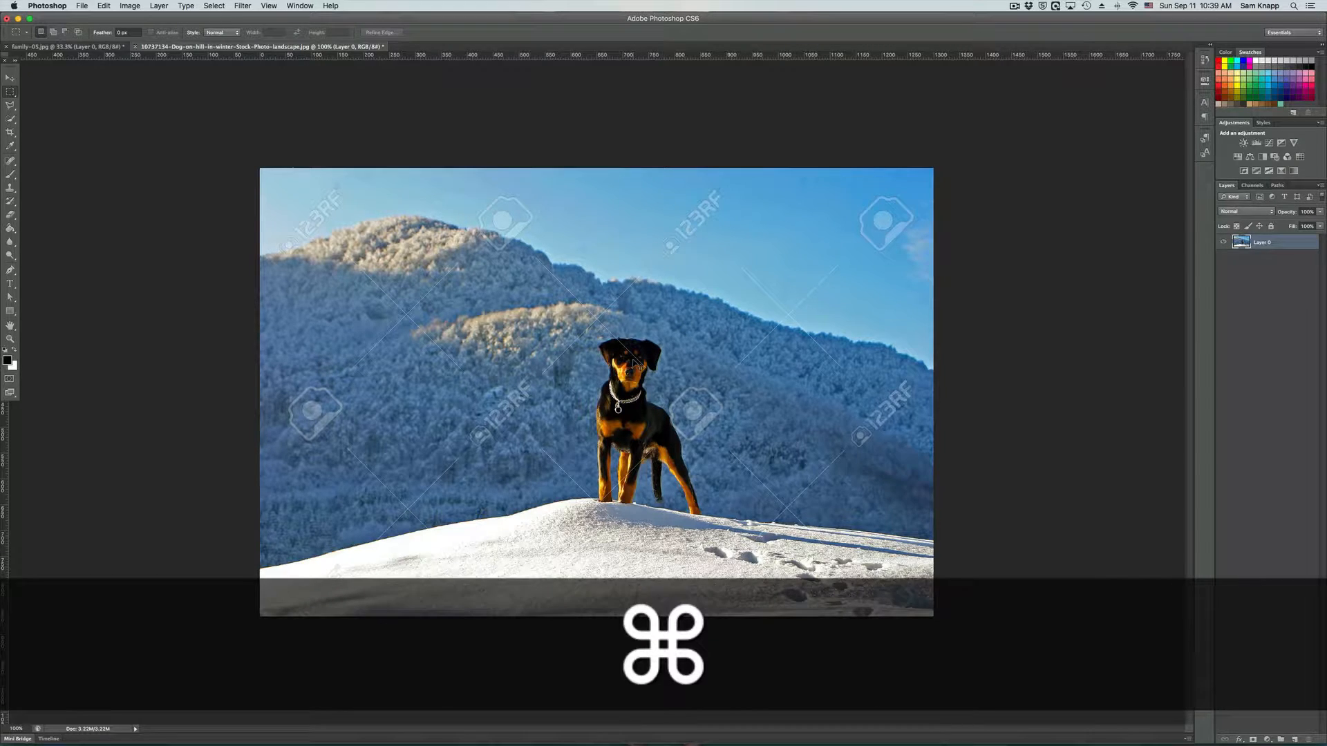
{"action": "key", "text": "super+equal"}
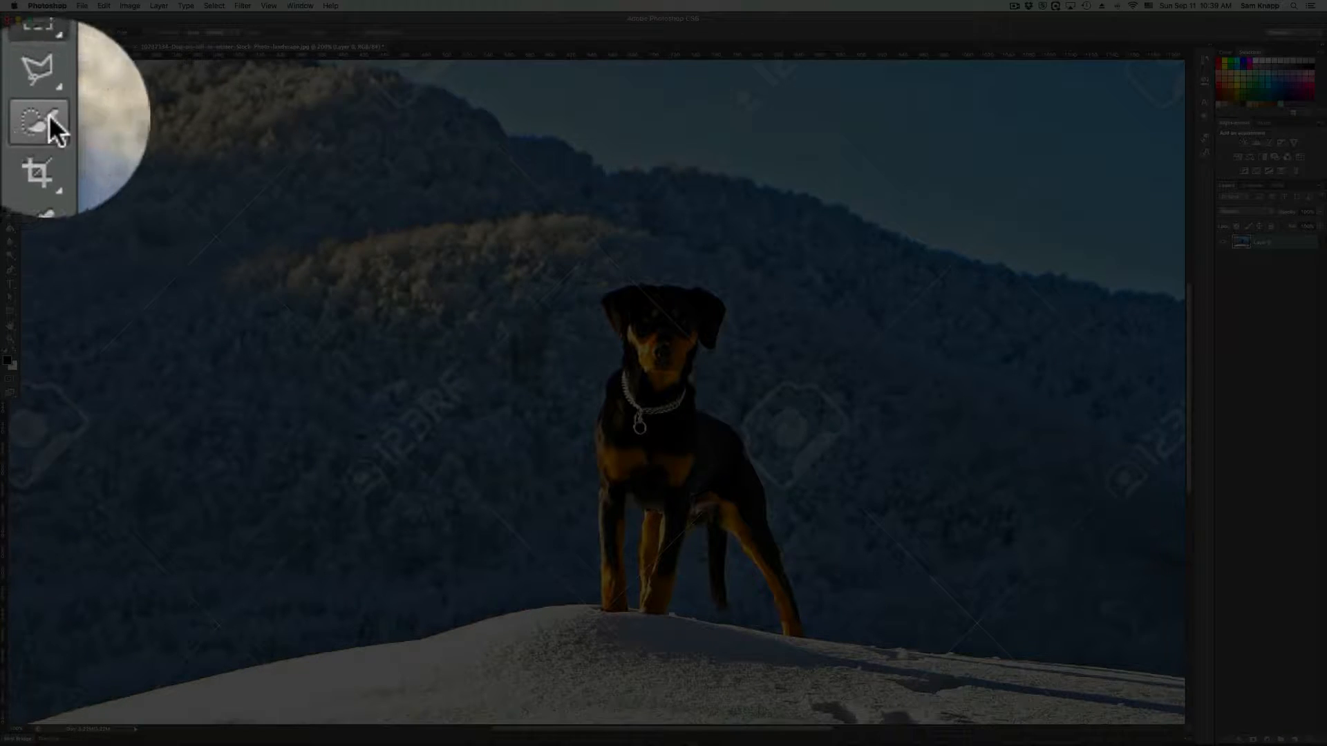
{"action": "left_click", "coordinate": [11, 118]}
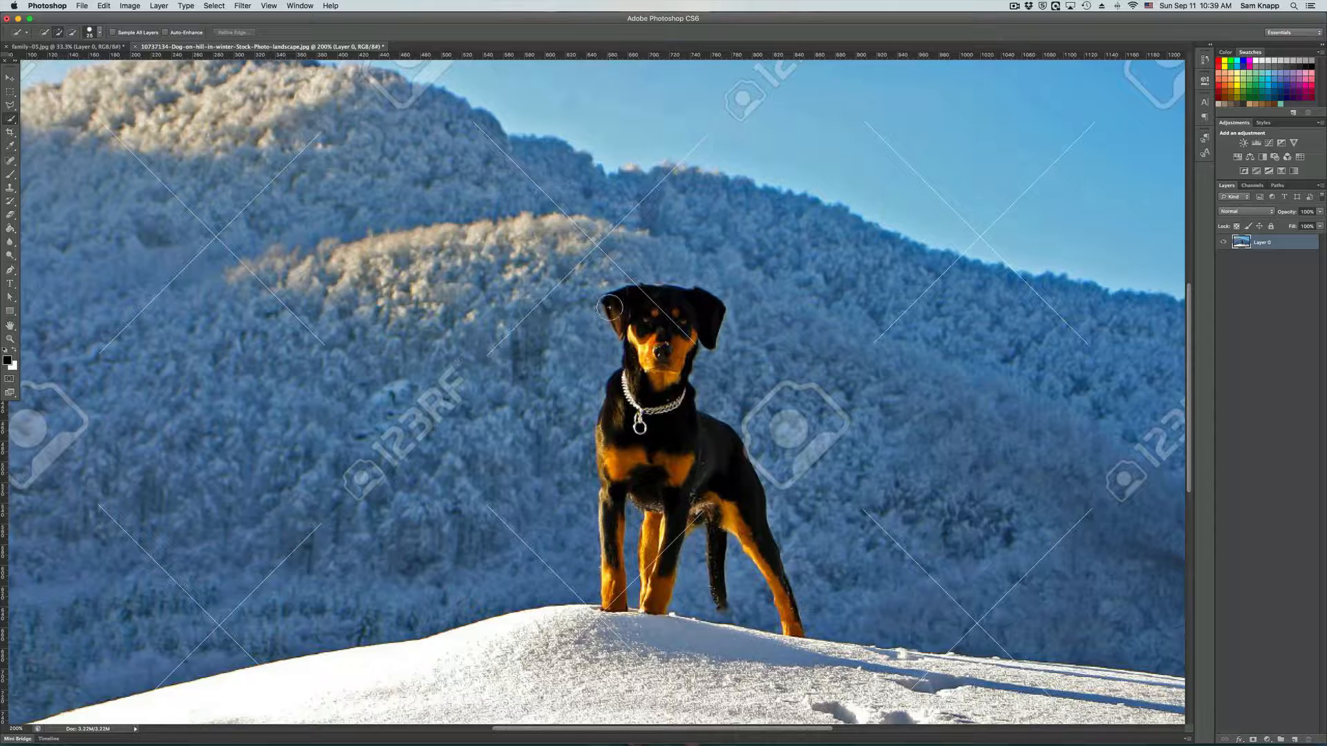
{"action": "left_click", "coordinate": [99, 33]}
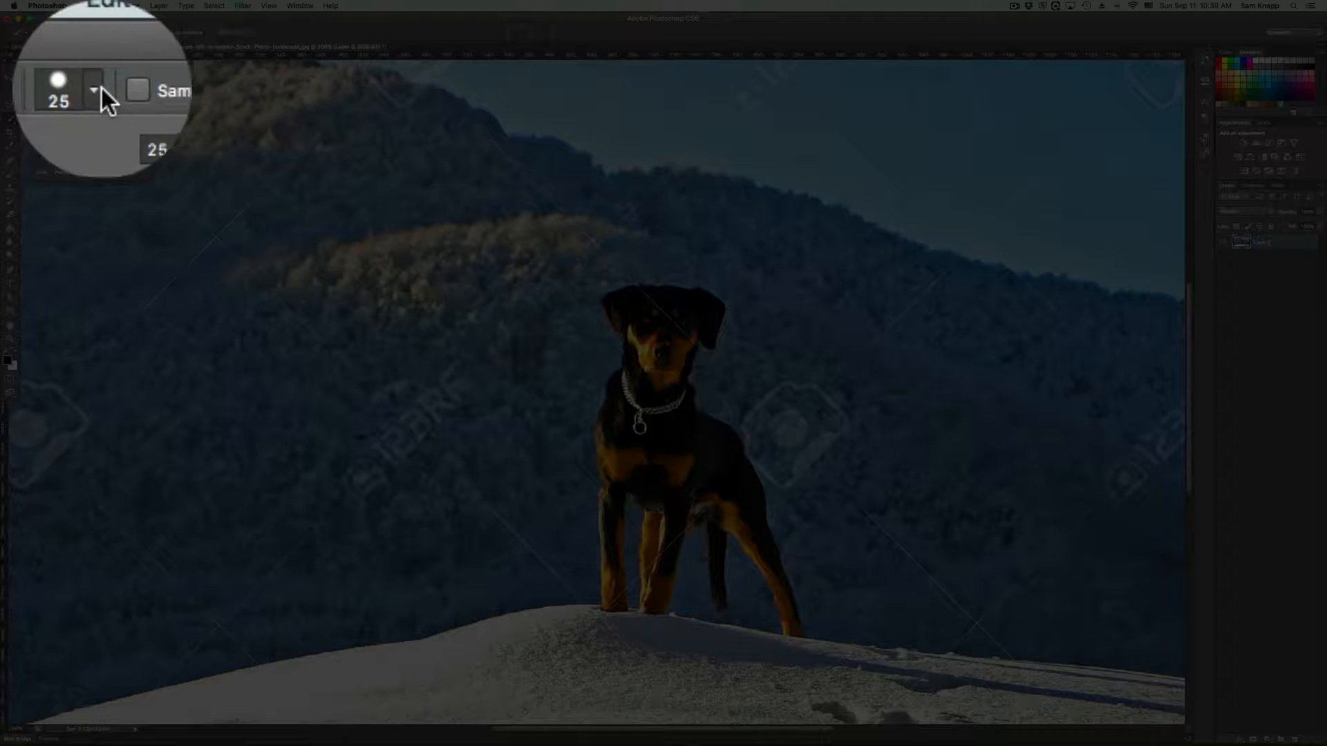
{"action": "left_click", "coordinate": [99, 32]}
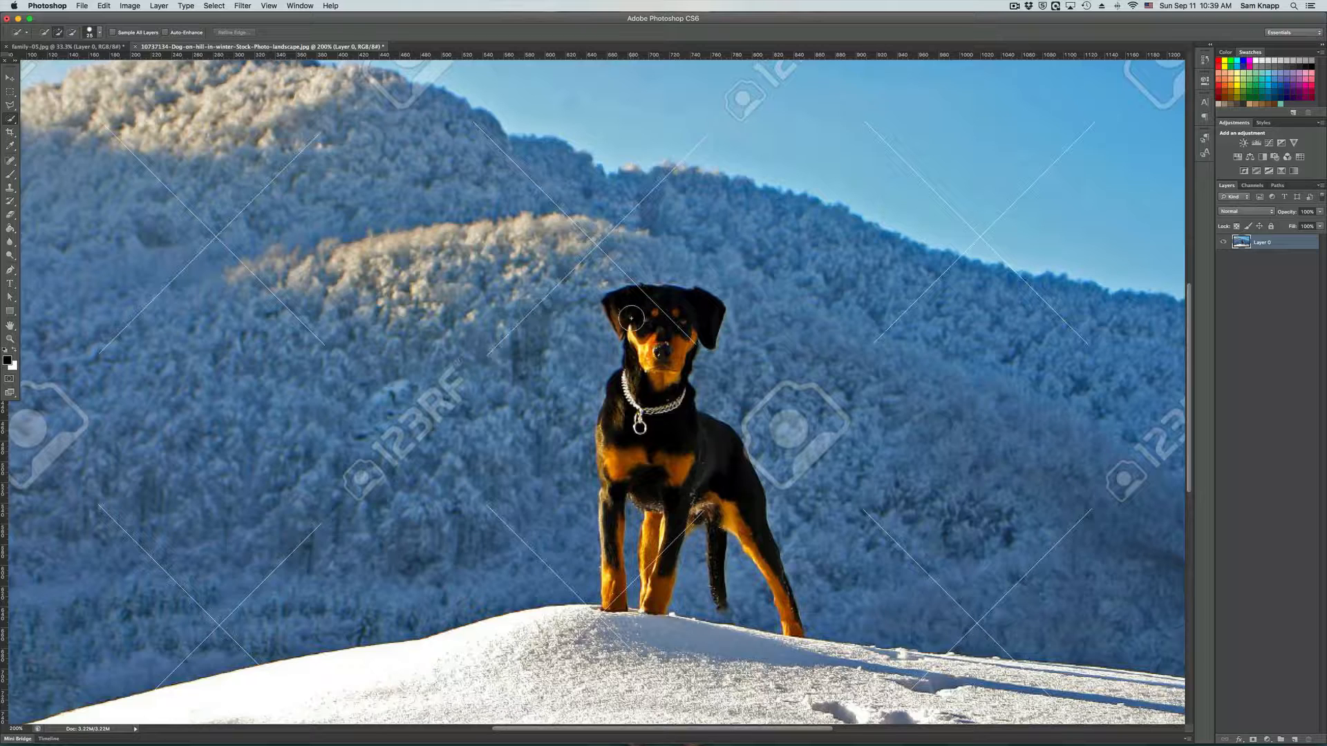
{"action": "key", "text": "bracketleft"}
{"action": "key", "text": "bracketleft"}
{"action": "left_click", "coordinate": [686, 357]}
{"action": "left_click", "coordinate": [685, 418]}
{"action": "left_click", "coordinate": [691, 429]}
{"action": "left_click", "coordinate": [605, 454]}
- Subtract the stray background and snow around the dog's legs and tail from the selection
{"action": "key", "text": "alt"}
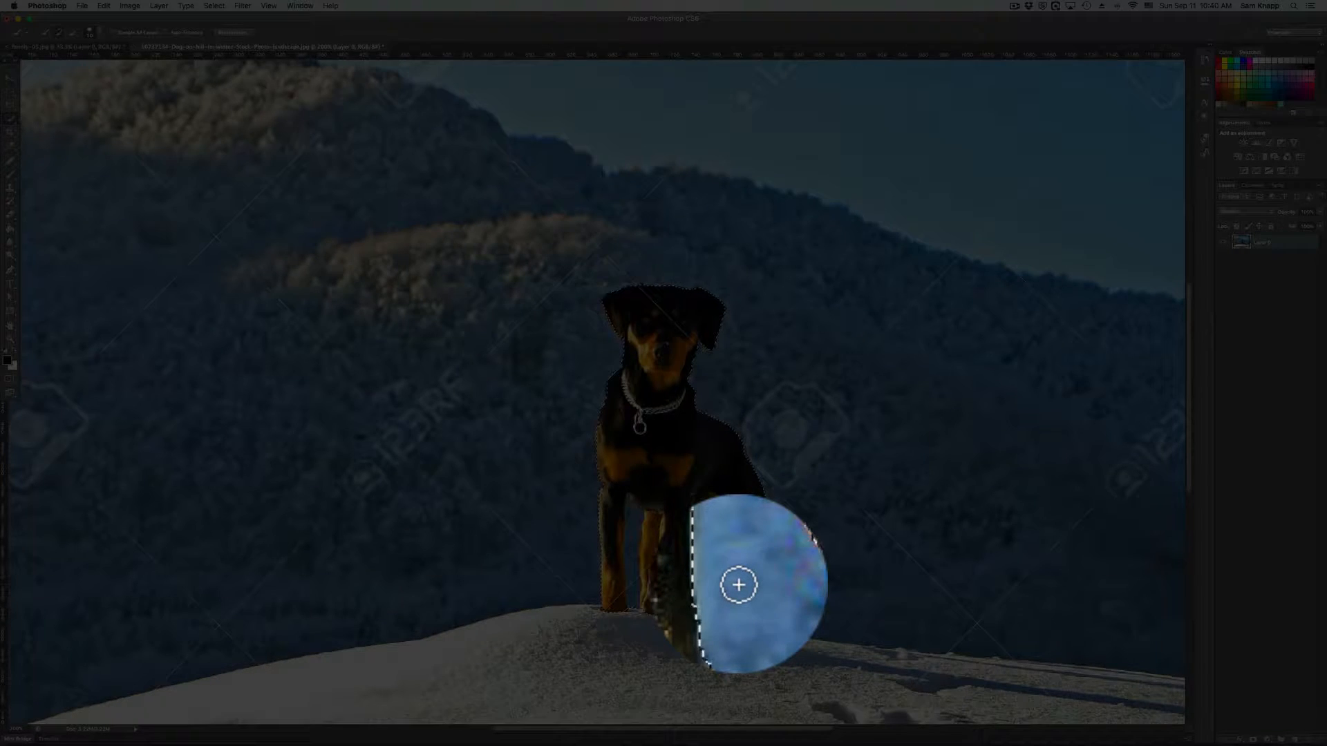
{"action": "key", "text": "alt"}
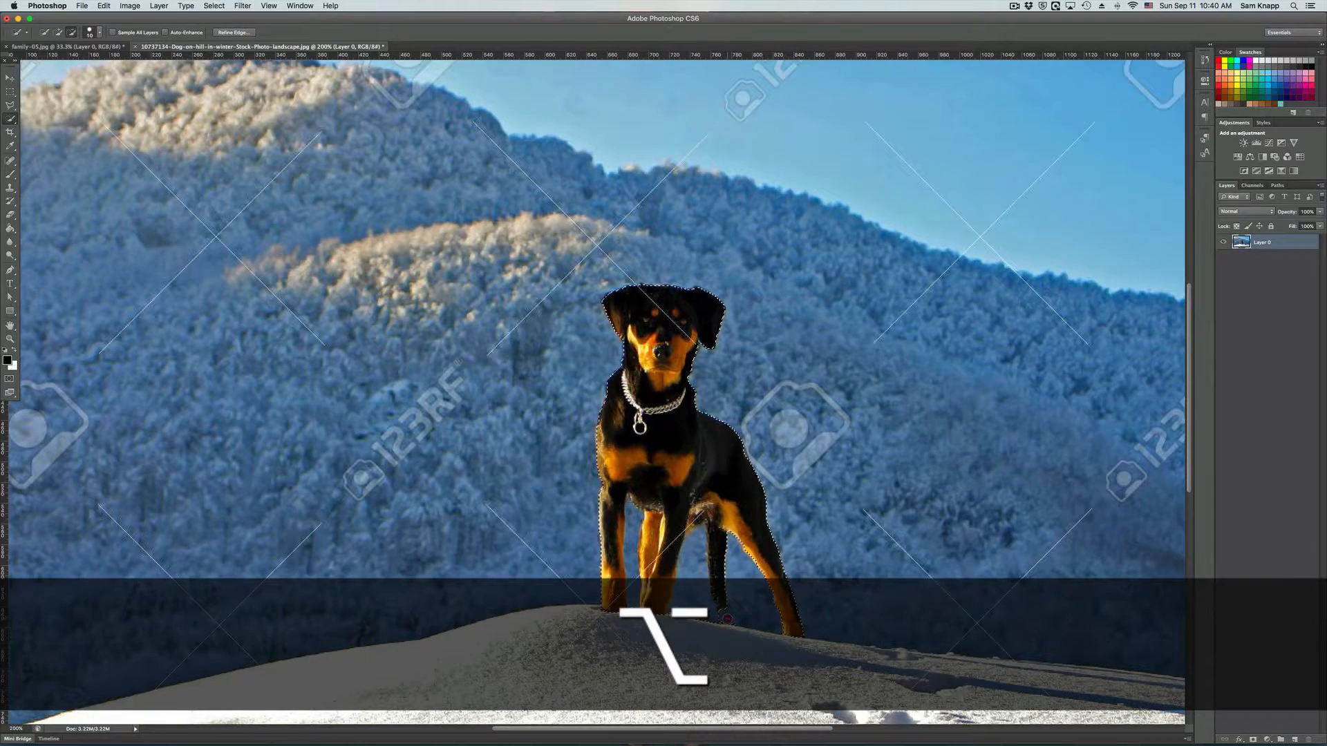
{"action": "left_click", "coordinate": [727, 619], "text": "alt"}
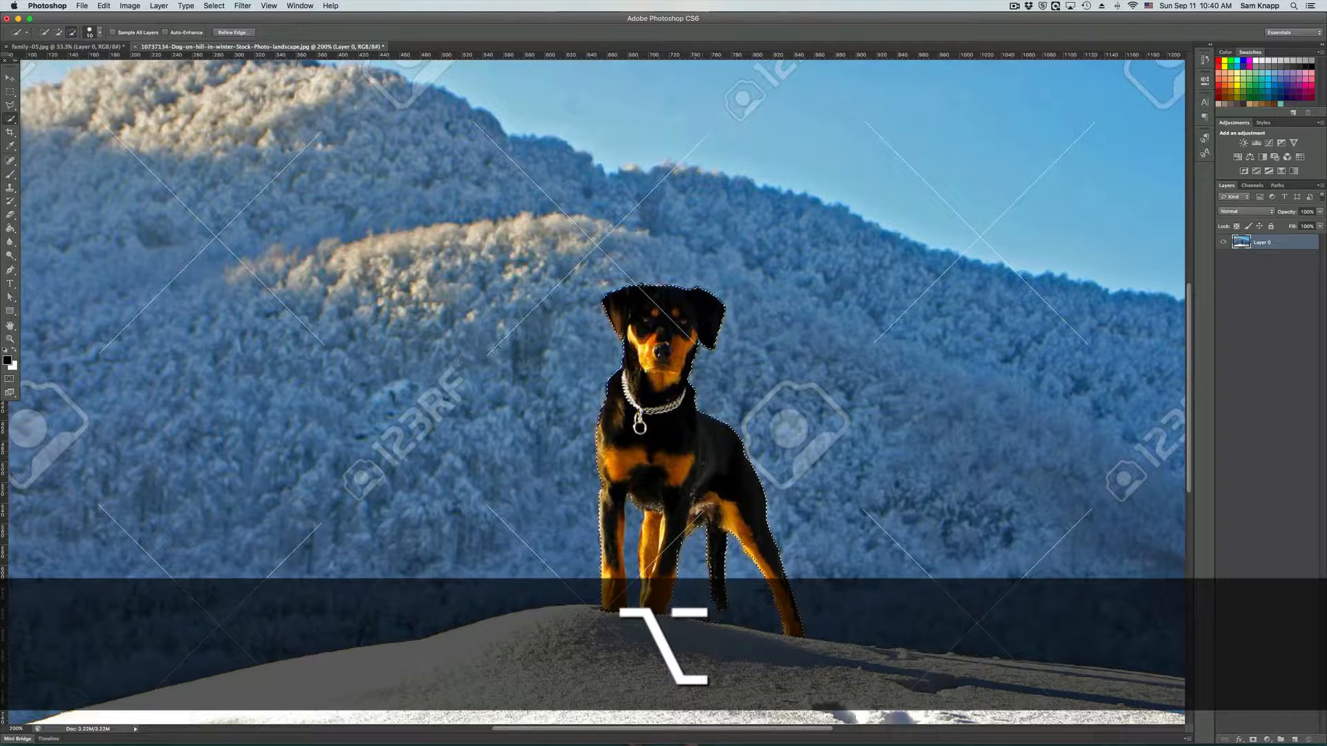
{"action": "left_click", "coordinate": [714, 620], "text": "alt"}
{"action": "left_click", "coordinate": [677, 619], "text": "alt"}
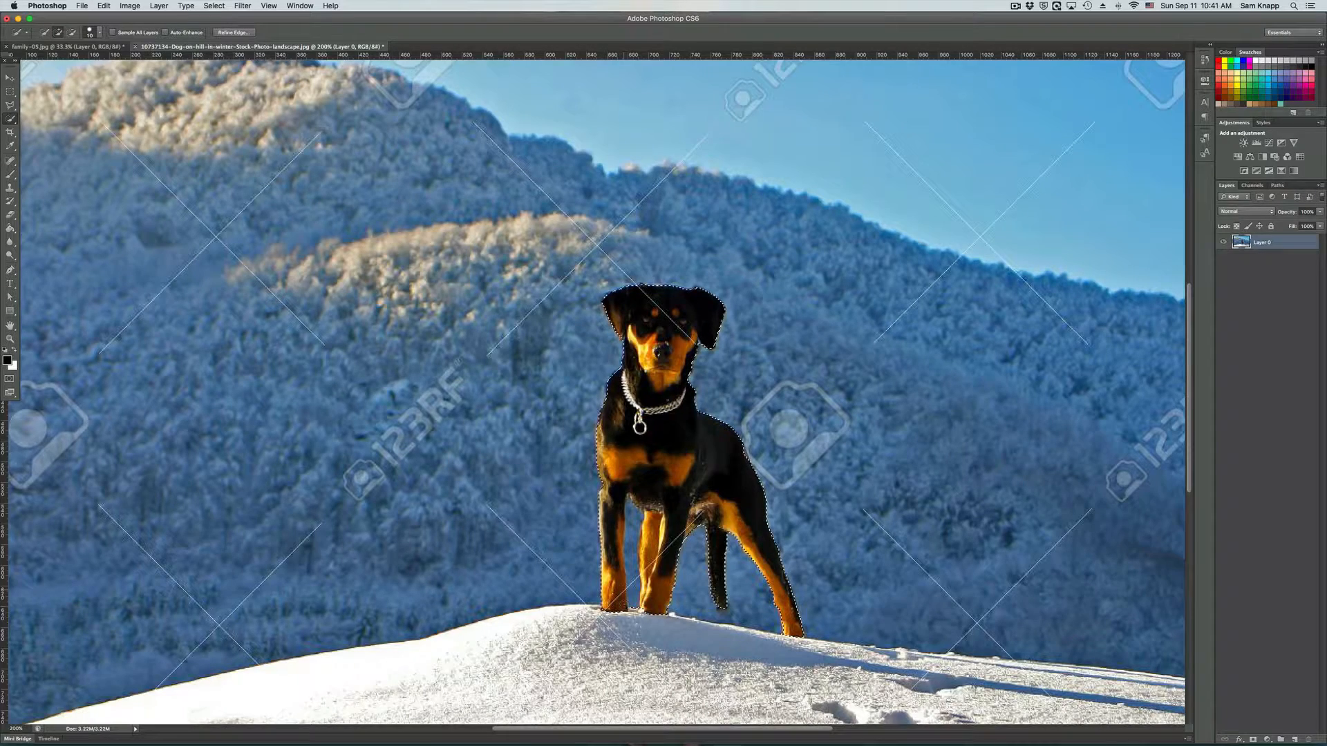
{"action": "key", "text": "alt"}
- Open Refine Edge for the dog selection and compare the On Black, On White and Black & White previews, ending on Overlay
{"action": "left_click", "coordinate": [233, 33]}
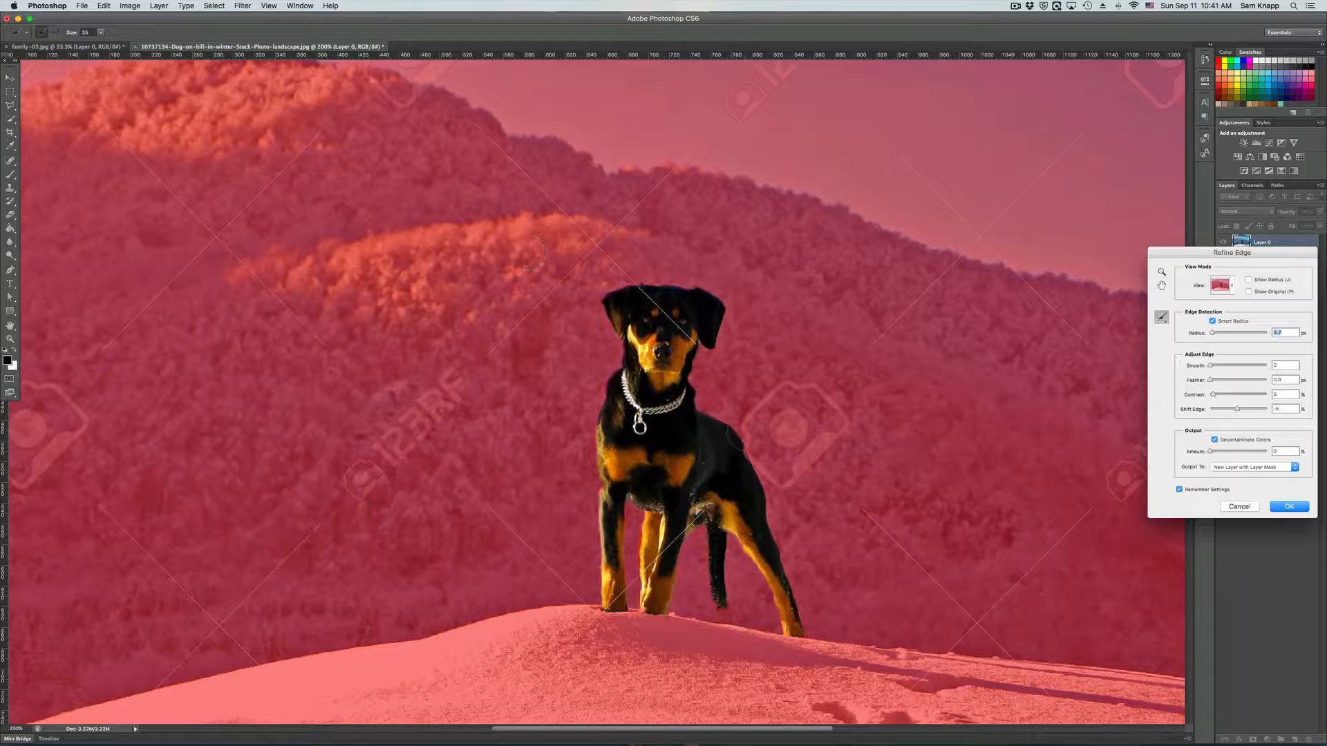
{"action": "left_click", "coordinate": [1221, 284]}
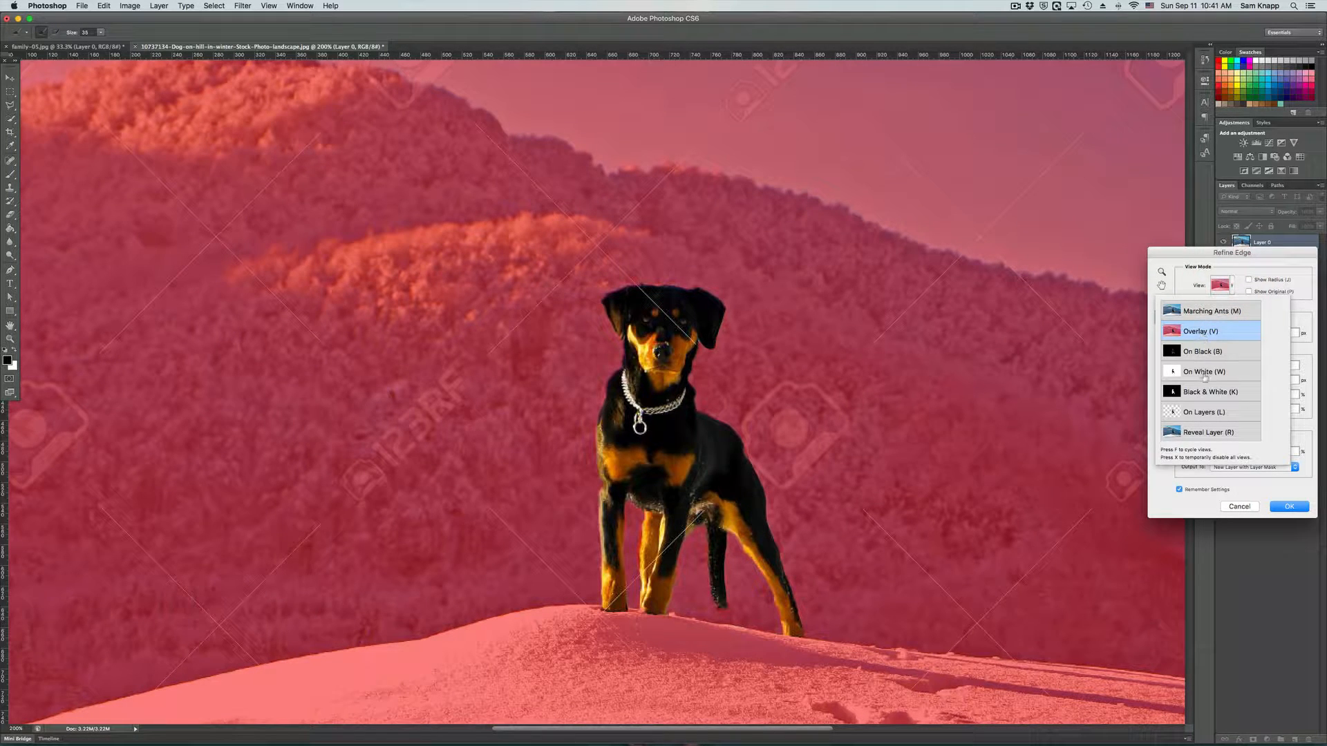
{"action": "scroll", "coordinate": [1204, 377], "scroll_direction": "down", "scroll_amount": 3}
{"action": "scroll", "coordinate": [1204, 377], "scroll_direction": "up", "scroll_amount": 3}
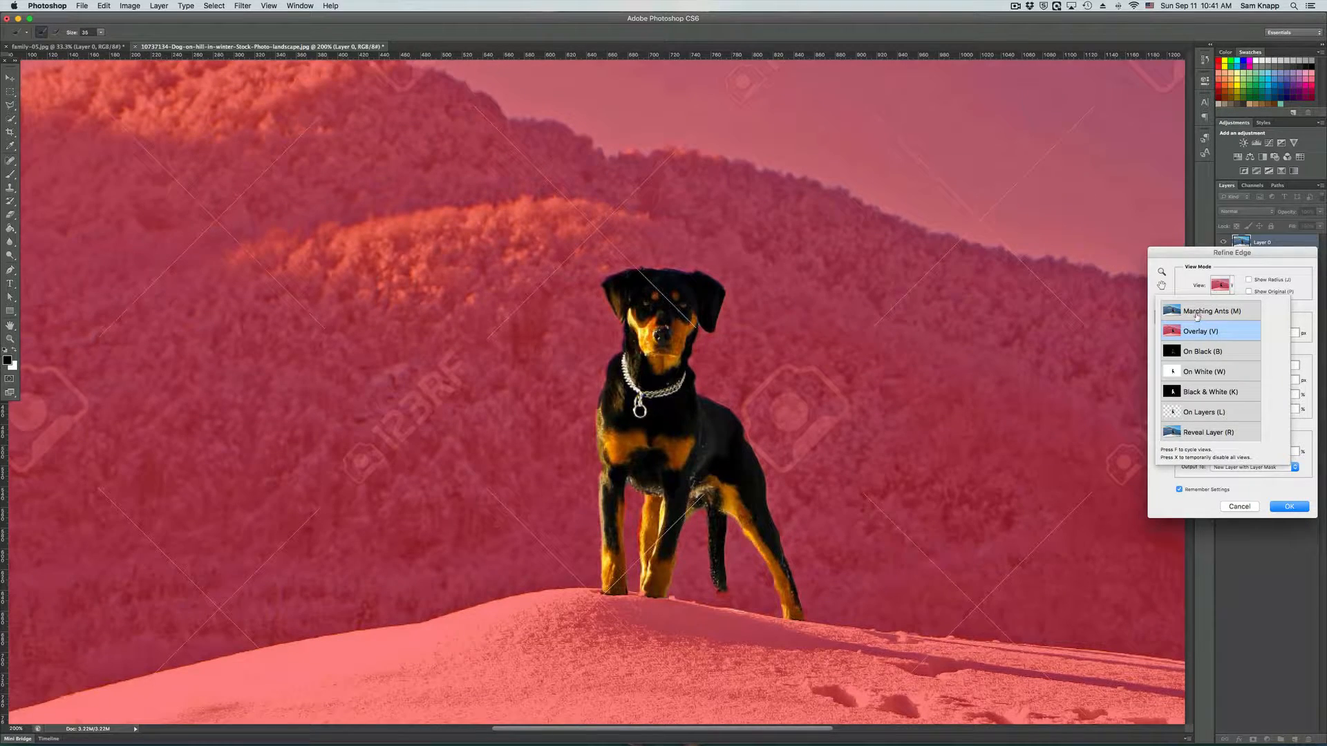
{"action": "left_click", "coordinate": [1200, 353]}
{"action": "left_click", "coordinate": [1201, 372]}
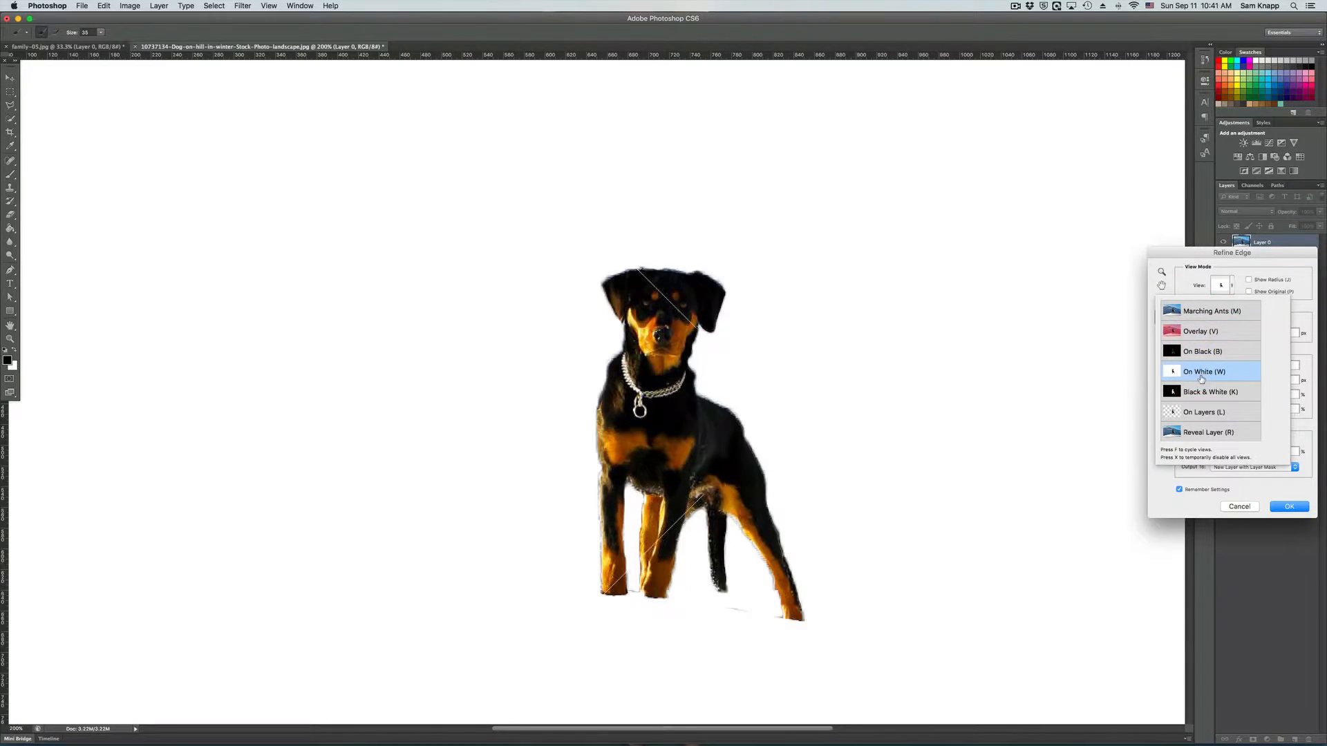
{"action": "left_click", "coordinate": [1203, 392]}
{"action": "left_click", "coordinate": [1199, 332]}
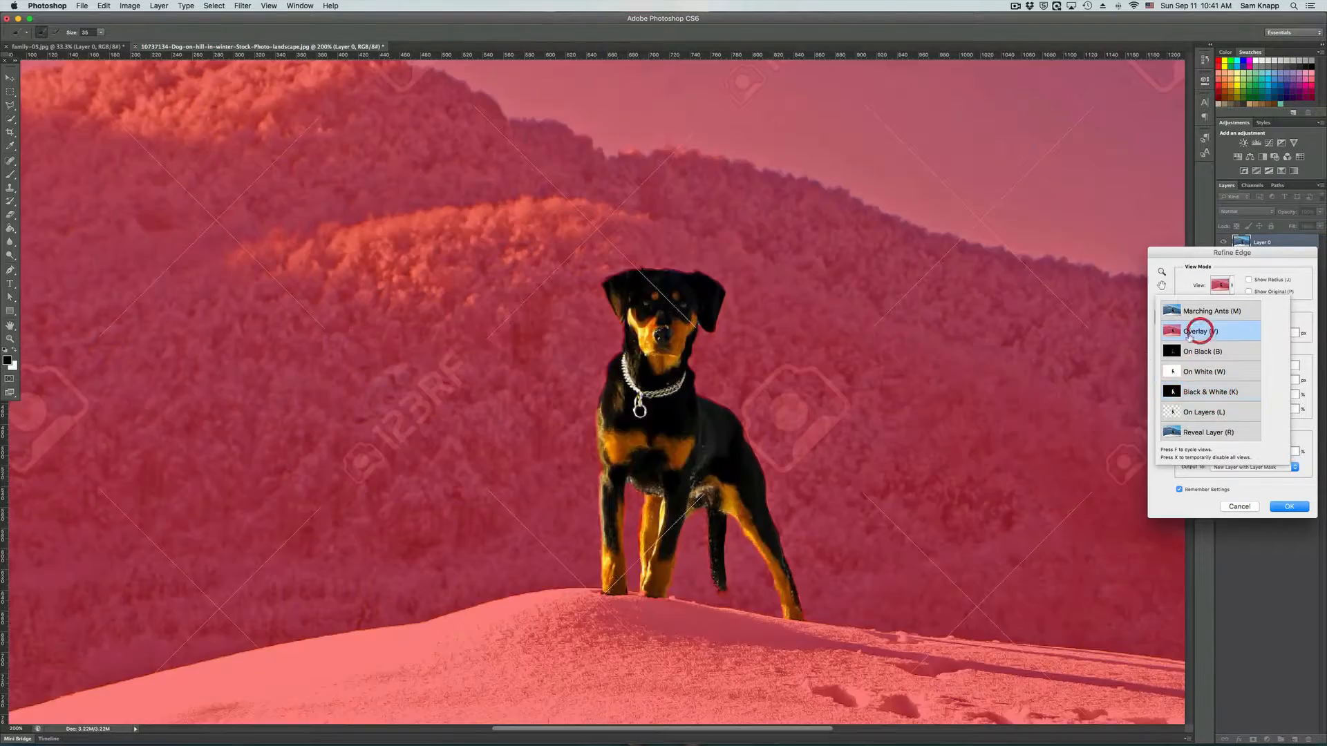
{"action": "left_click", "coordinate": [1236, 270]}
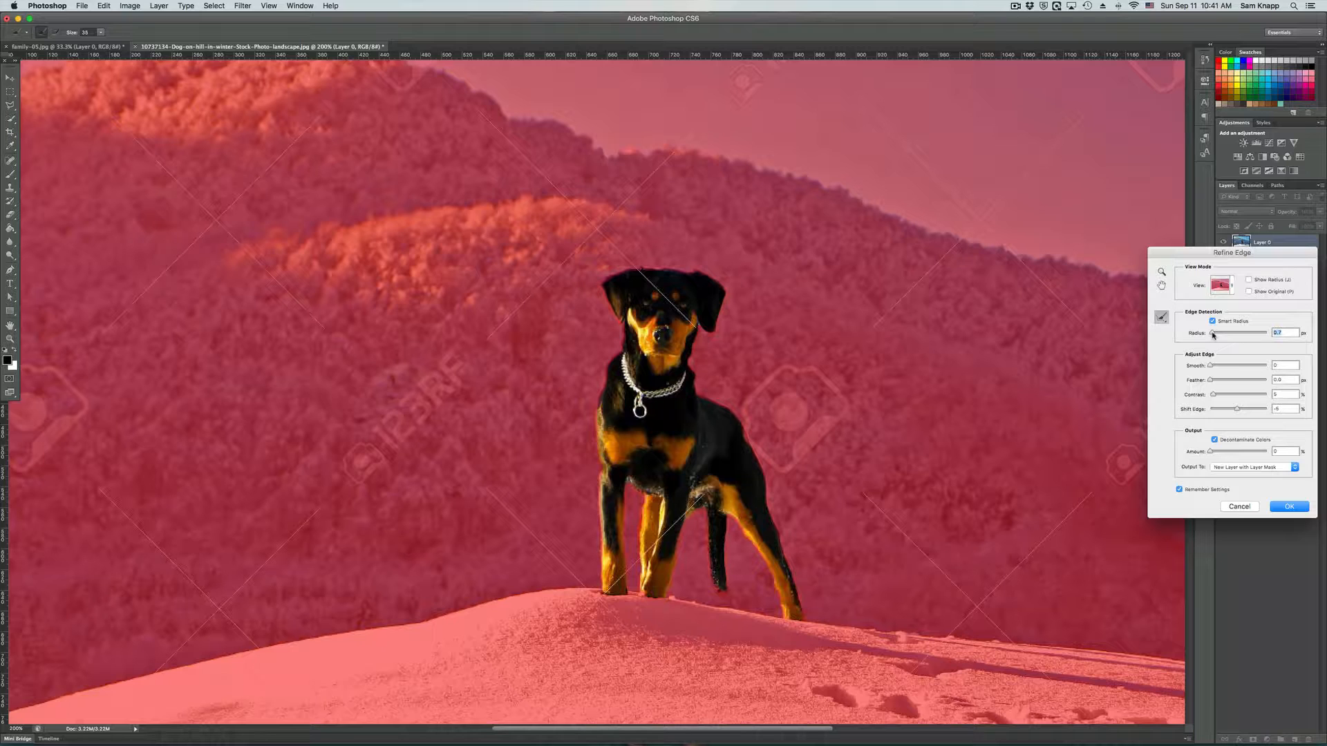
- Try a larger edge detection radius on the dog selection and shrink the refine brush to a size below 10
{"action": "left_click_drag", "start_coordinate": [1213, 335], "coordinate": [1233, 336]}
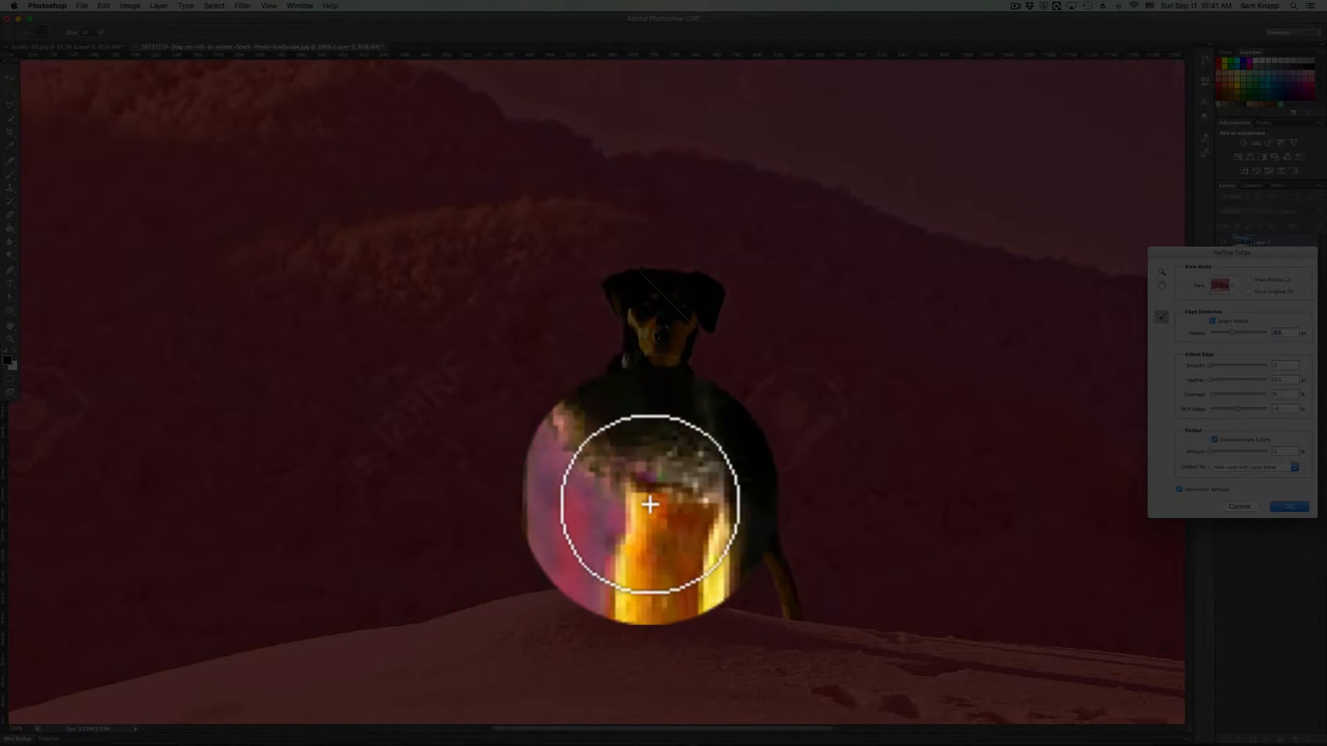
{"action": "key", "text": "bracketleft"}
{"action": "key", "text": "bracketleft"}
{"action": "key", "text": "bracketleft"}
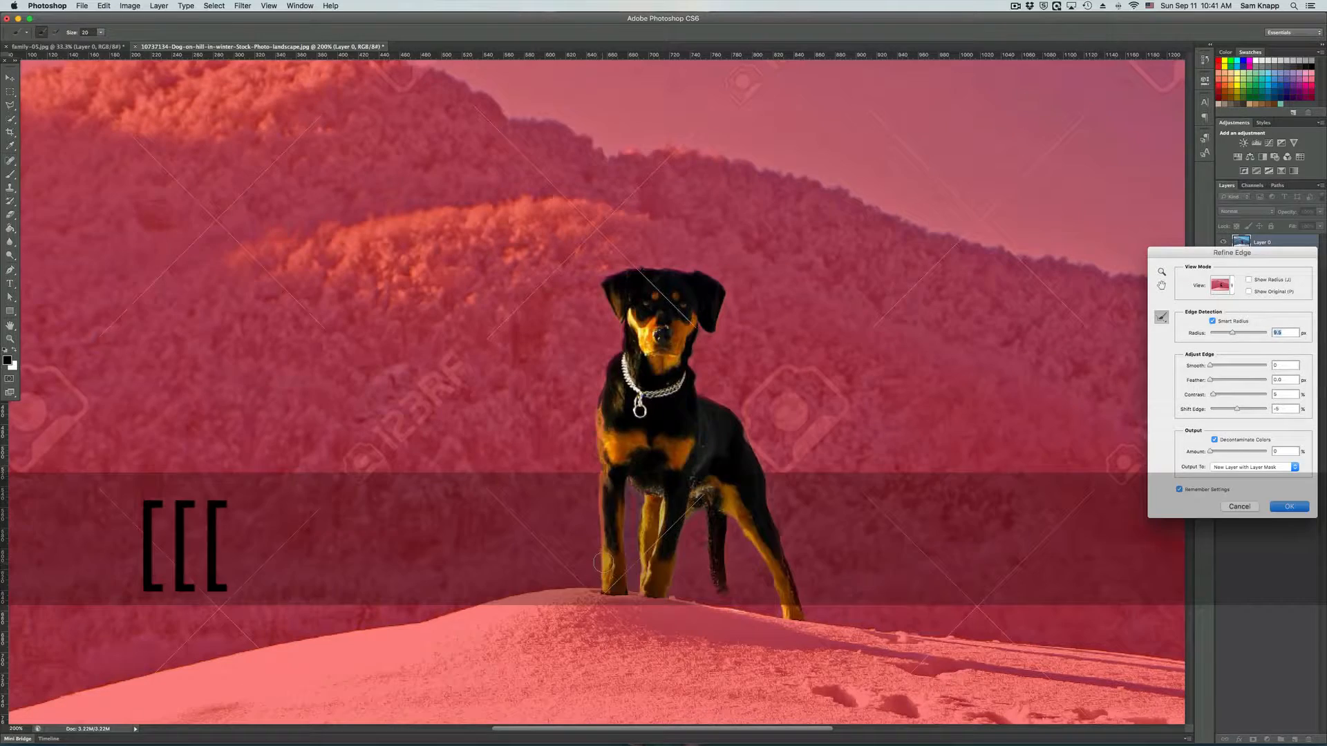
{"action": "key", "text": "bracketleft"}
{"action": "key", "text": "bracketleft"}
{"action": "key", "text": "bracketleft"}
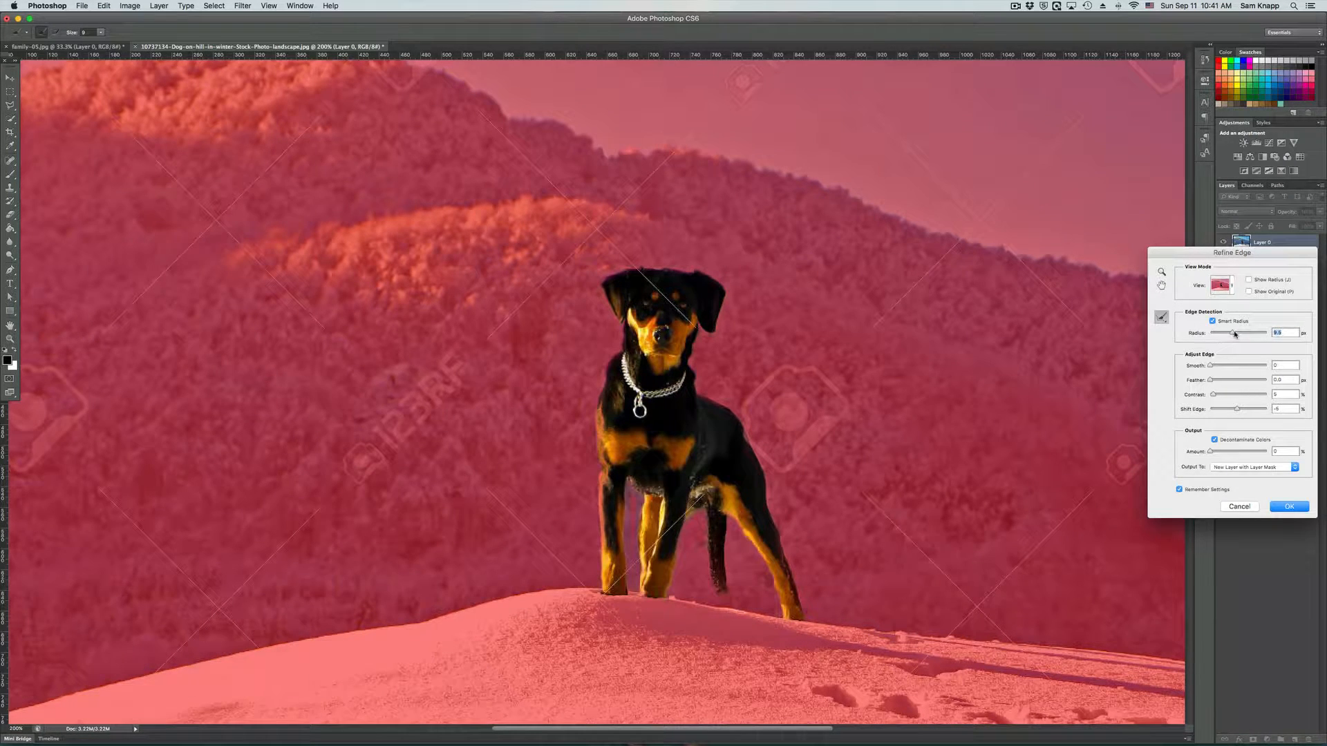
- Reduce the edge detection radius to zero, and raise it slightly to a value under 2 px
{"action": "left_click_drag", "start_coordinate": [1234, 334], "coordinate": [1191, 334]}
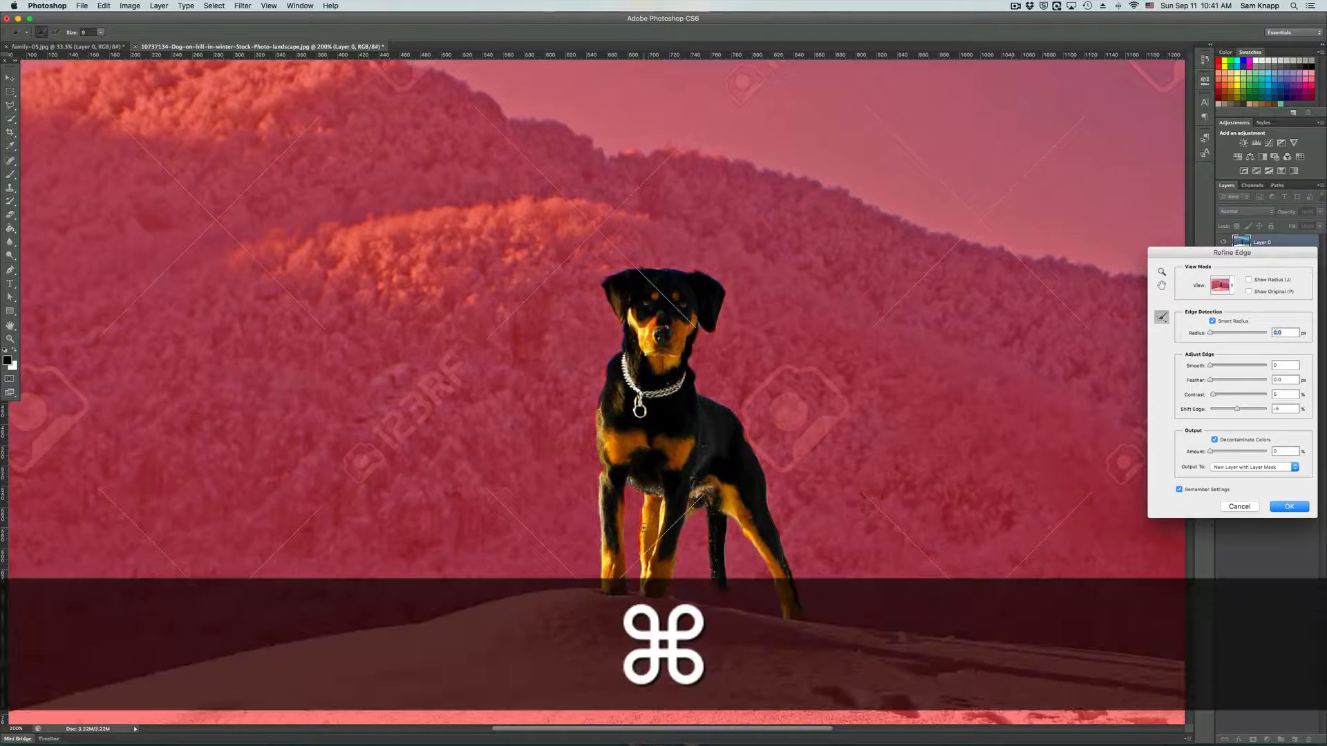
{"action": "key", "text": "super+equal"}
{"action": "key", "text": "super+equal"}
{"action": "scroll", "coordinate": [652, 530], "scroll_direction": "down", "scroll_amount": 3}
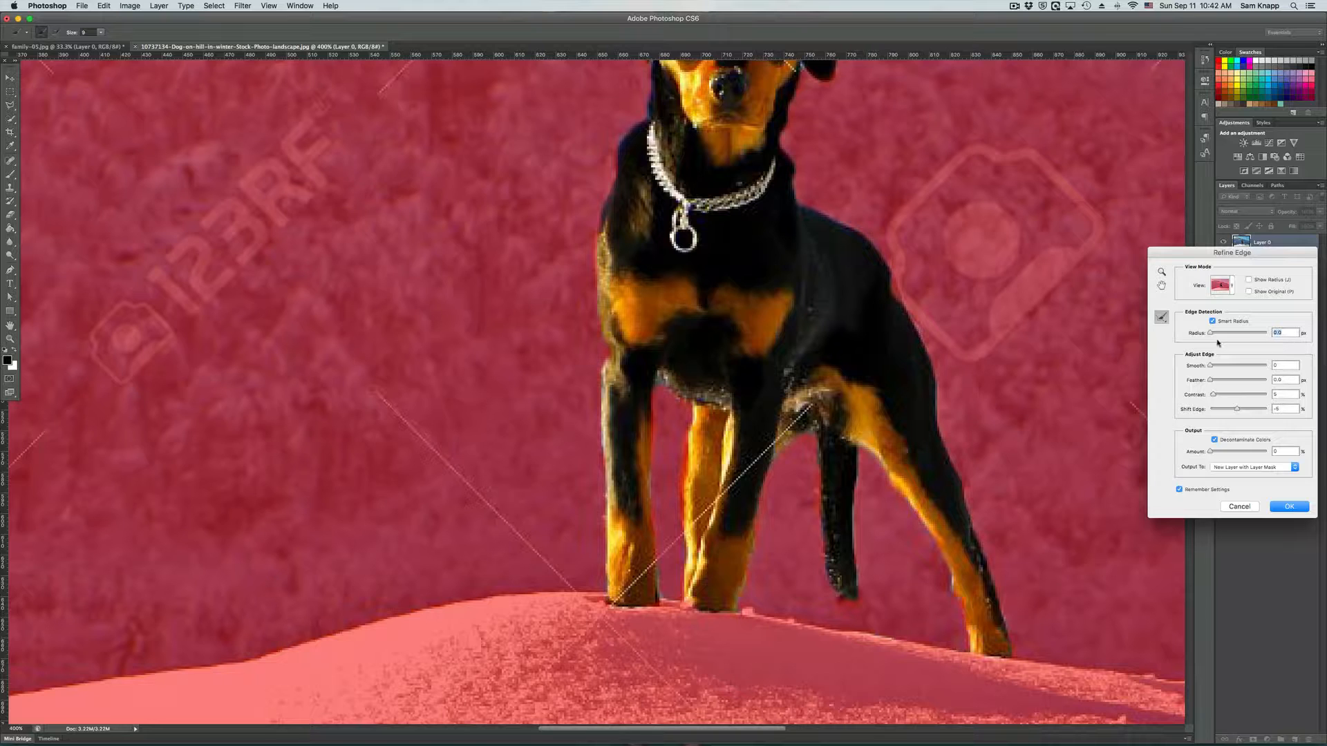
{"action": "mouse_move", "coordinate": [1210, 333]}
{"action": "left_mouse_down"}
{"action": "mouse_move", "coordinate": [1233, 335]}
{"action": "mouse_move", "coordinate": [1214, 334]}
{"action": "left_mouse_up"}
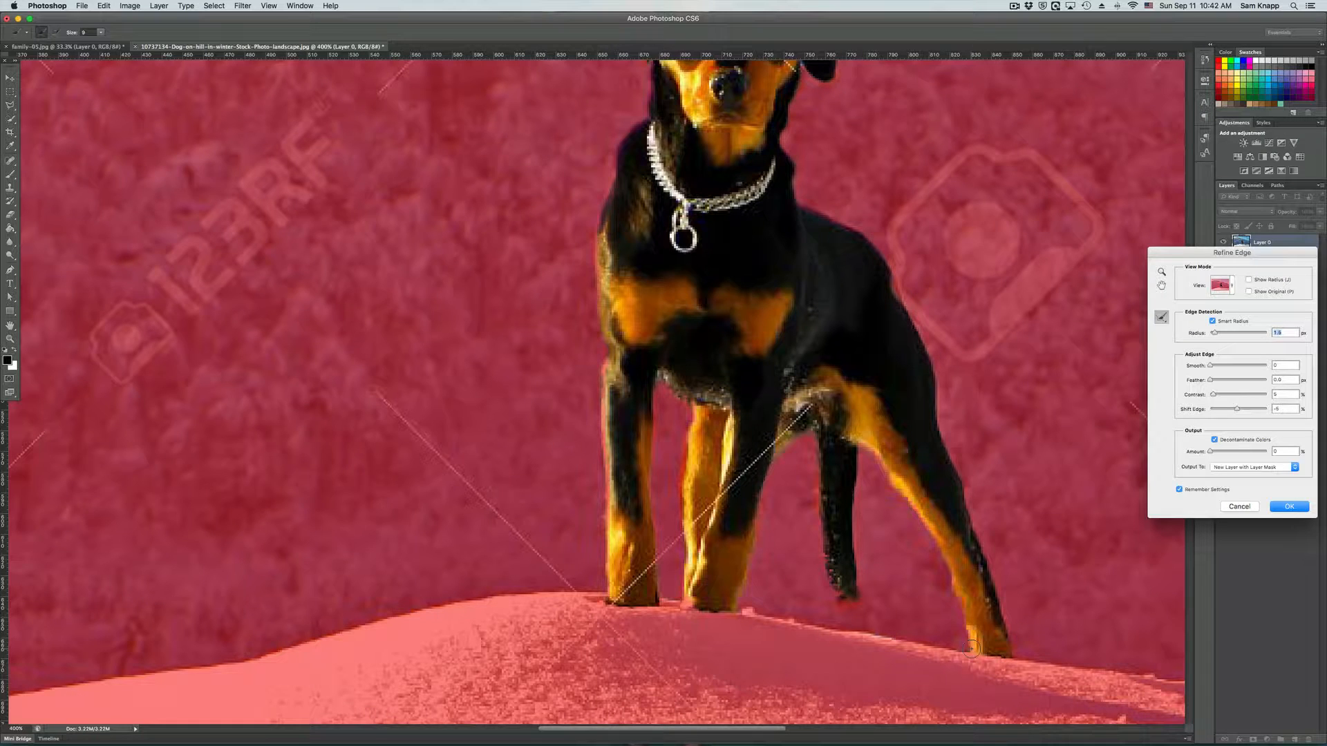
- Brush the edge refinement along the dog's hind leg, head, ears and front edge of the chest and foreleg
{"action": "mouse_move", "coordinate": [970, 650]}
{"action": "left_mouse_down"}
{"action": "mouse_move", "coordinate": [943, 553]}
{"action": "mouse_move", "coordinate": [912, 511]}
{"action": "left_mouse_up"}
{"action": "scroll", "coordinate": [815, 313], "scroll_direction": "up", "scroll_amount": 8}
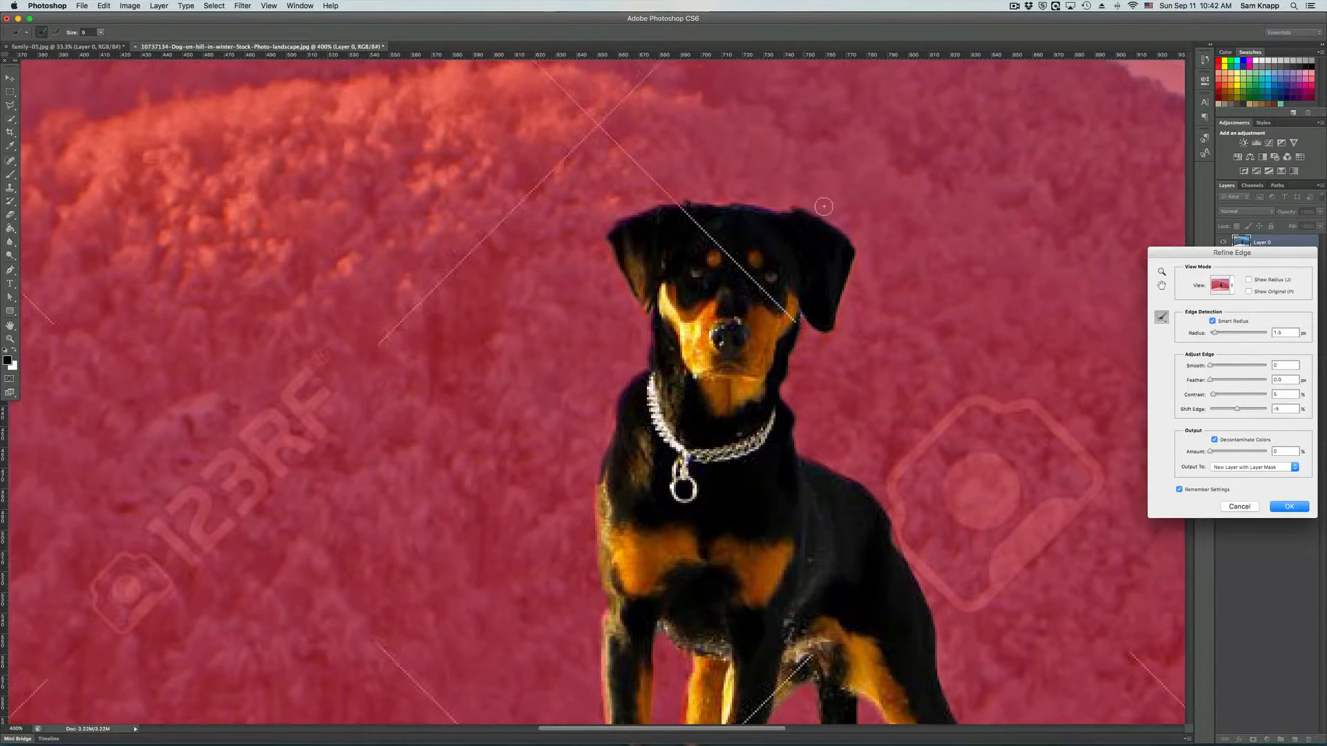
{"action": "scroll", "coordinate": [824, 206], "scroll_direction": "up", "scroll_amount": 3}
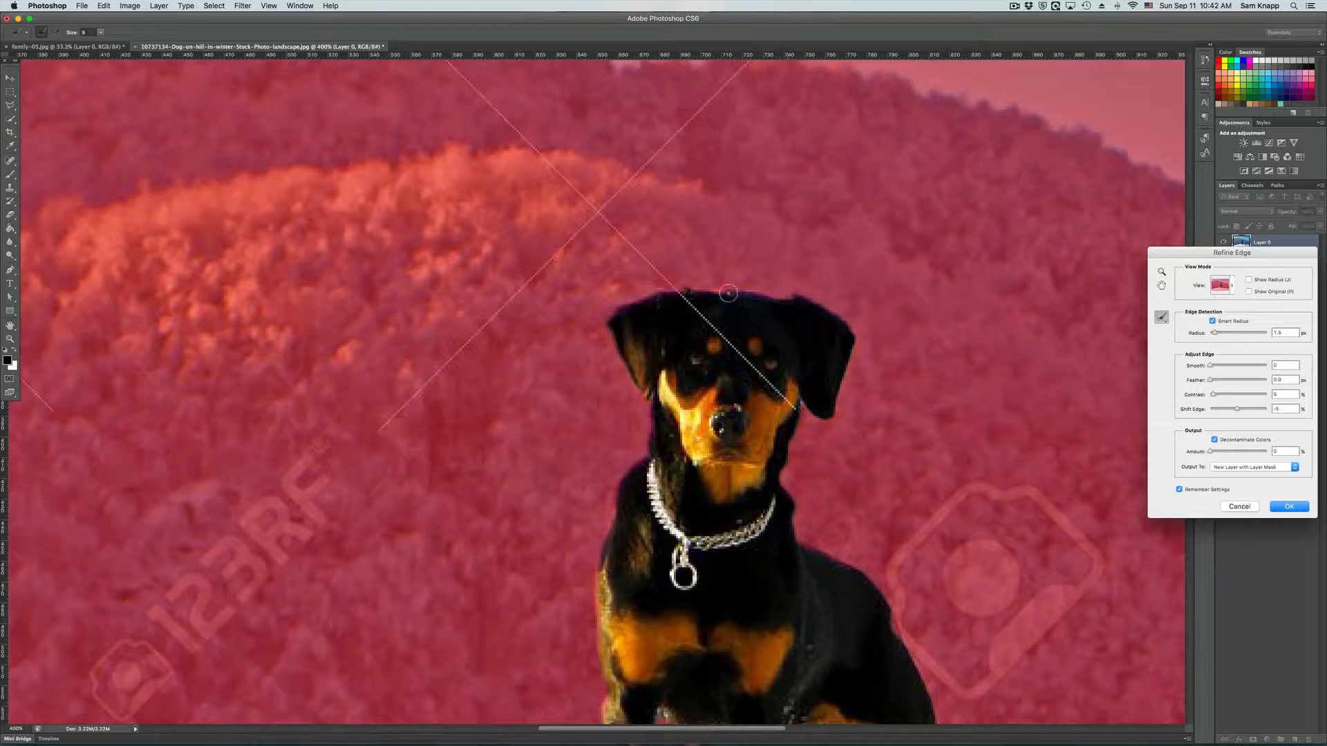
{"action": "mouse_move", "coordinate": [728, 293]}
{"action": "left_mouse_down"}
{"action": "mouse_move", "coordinate": [717, 292]}
{"action": "mouse_move", "coordinate": [832, 311]}
{"action": "mouse_move", "coordinate": [851, 333]}
{"action": "mouse_move", "coordinate": [844, 374]}
{"action": "left_mouse_up"}
{"action": "mouse_move", "coordinate": [626, 301]}
{"action": "left_mouse_down"}
{"action": "mouse_move", "coordinate": [604, 330]}
{"action": "mouse_move", "coordinate": [620, 372]}
{"action": "left_mouse_up"}
{"action": "scroll", "coordinate": [622, 412], "scroll_direction": "down", "scroll_amount": 5}
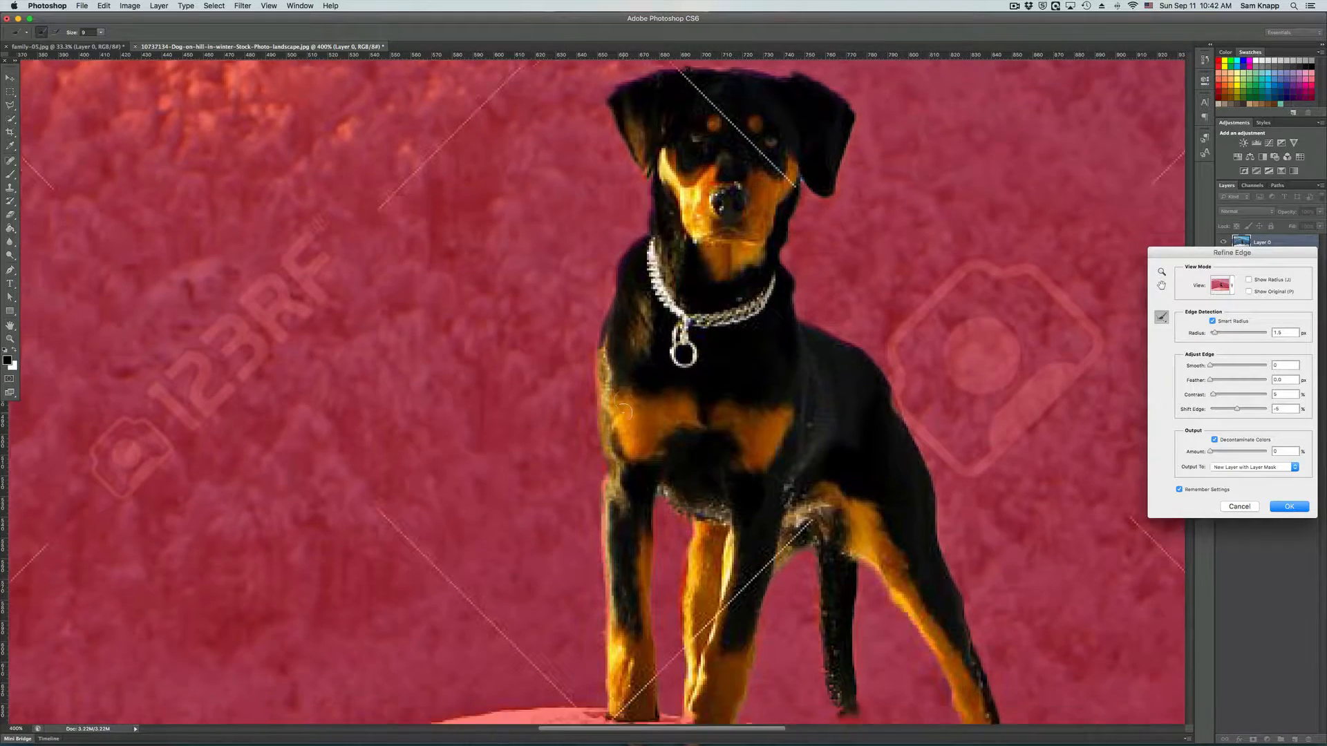
{"action": "left_click_drag", "start_coordinate": [604, 462], "coordinate": [601, 517]}
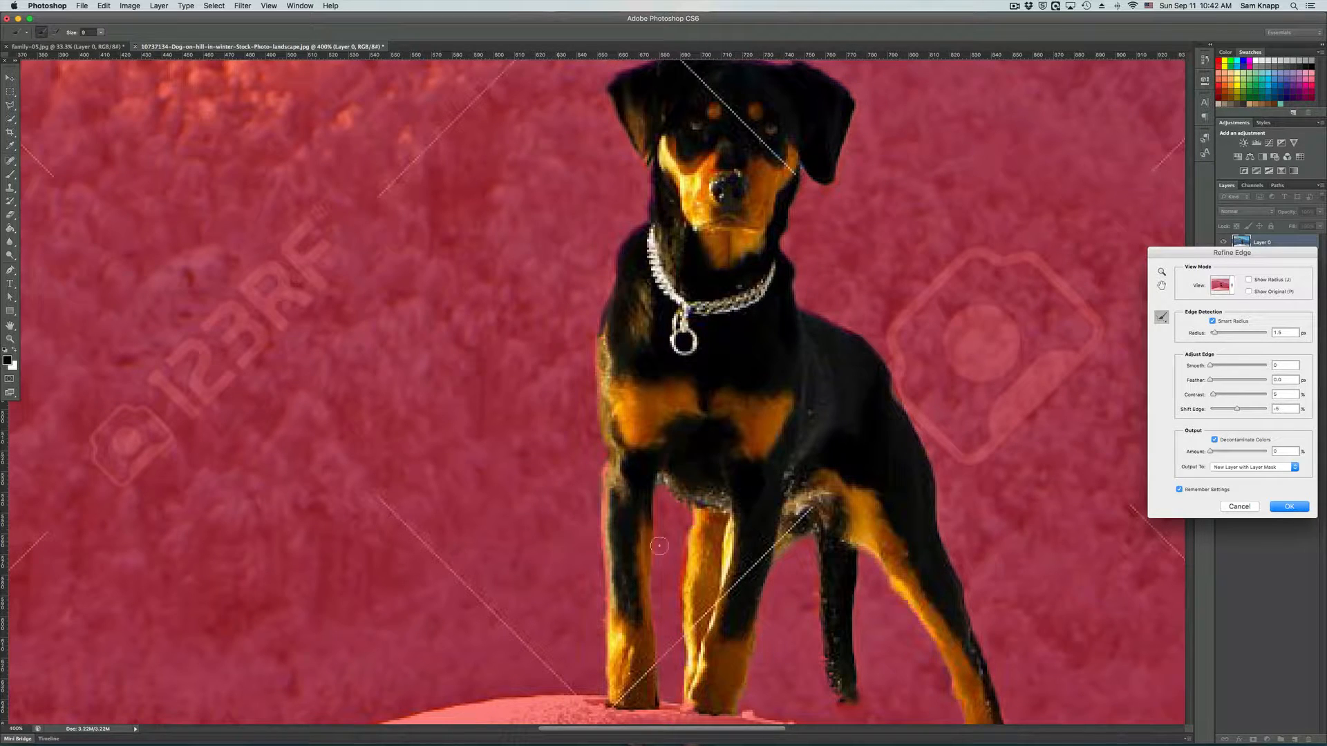
- Turn off Decontaminate Colors in the Refine Edge output settings
{"action": "left_click", "coordinate": [1217, 467]}
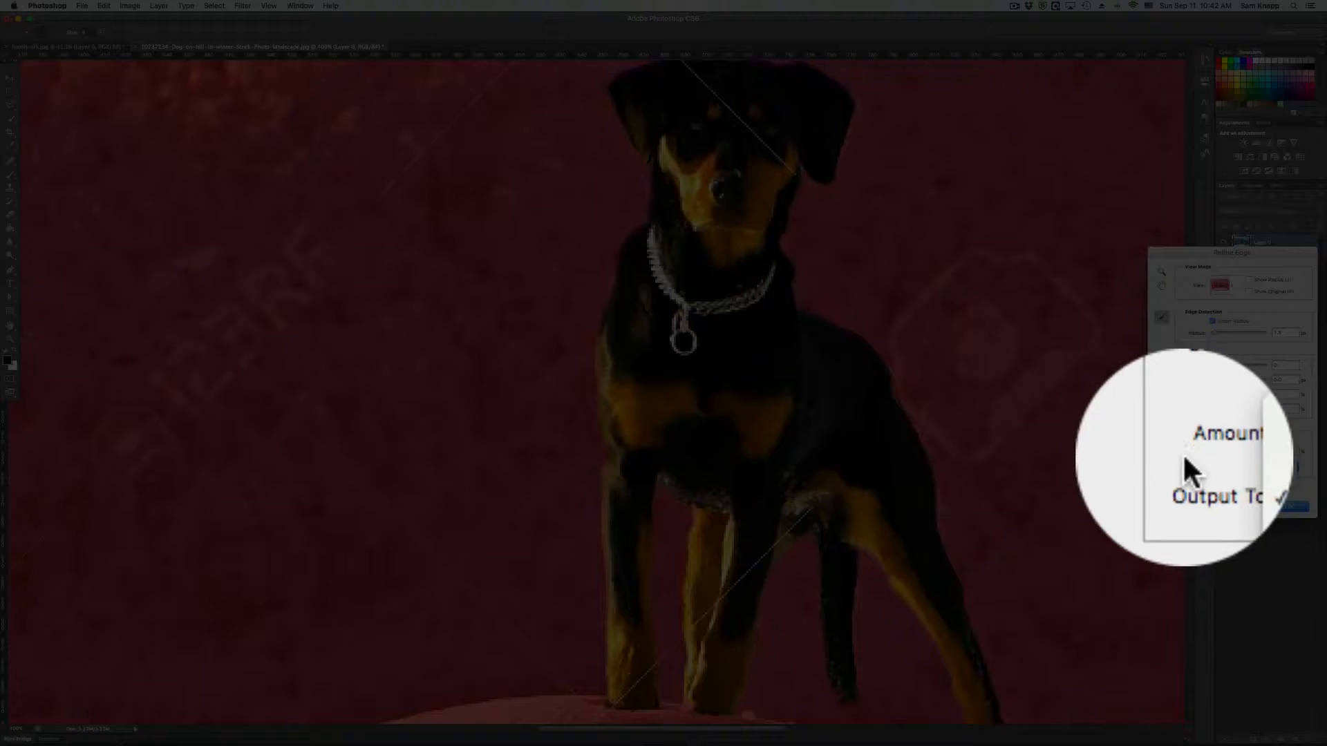
{"action": "left_click", "coordinate": [1184, 456]}
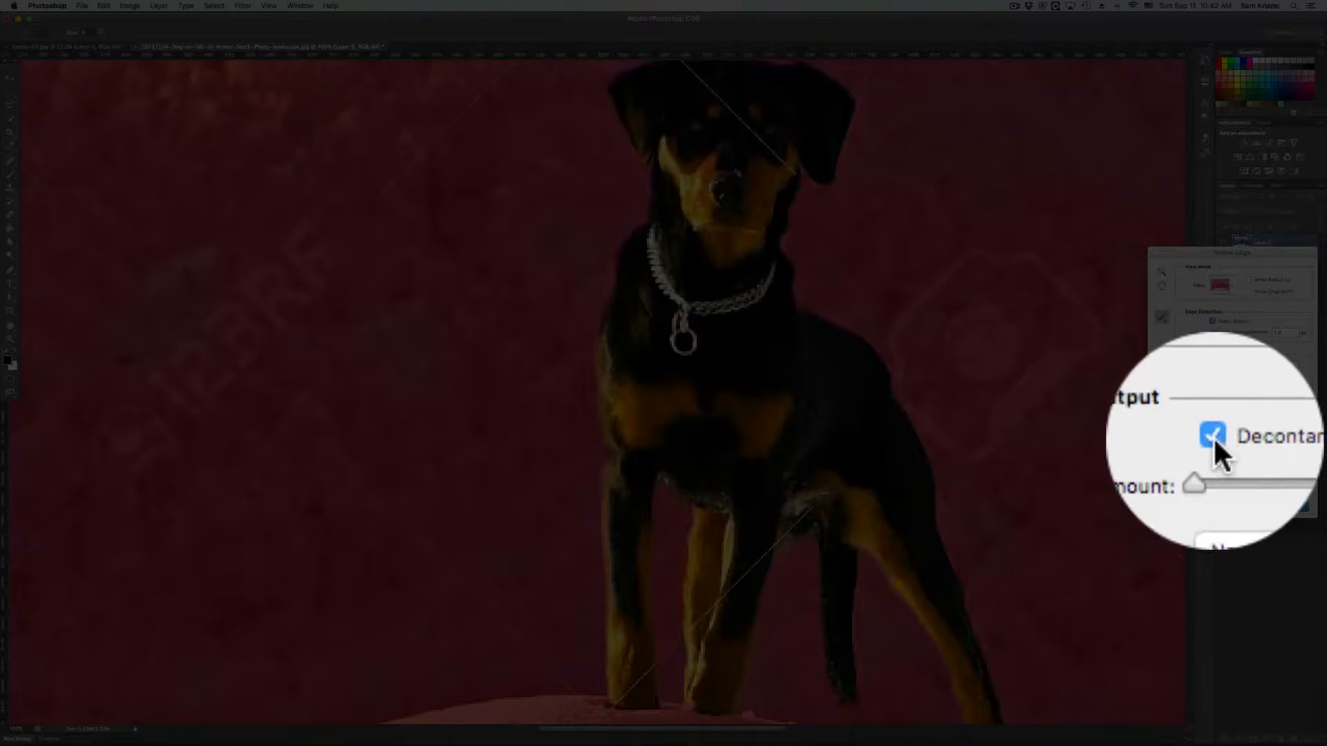
{"action": "left_click", "coordinate": [1213, 437]}
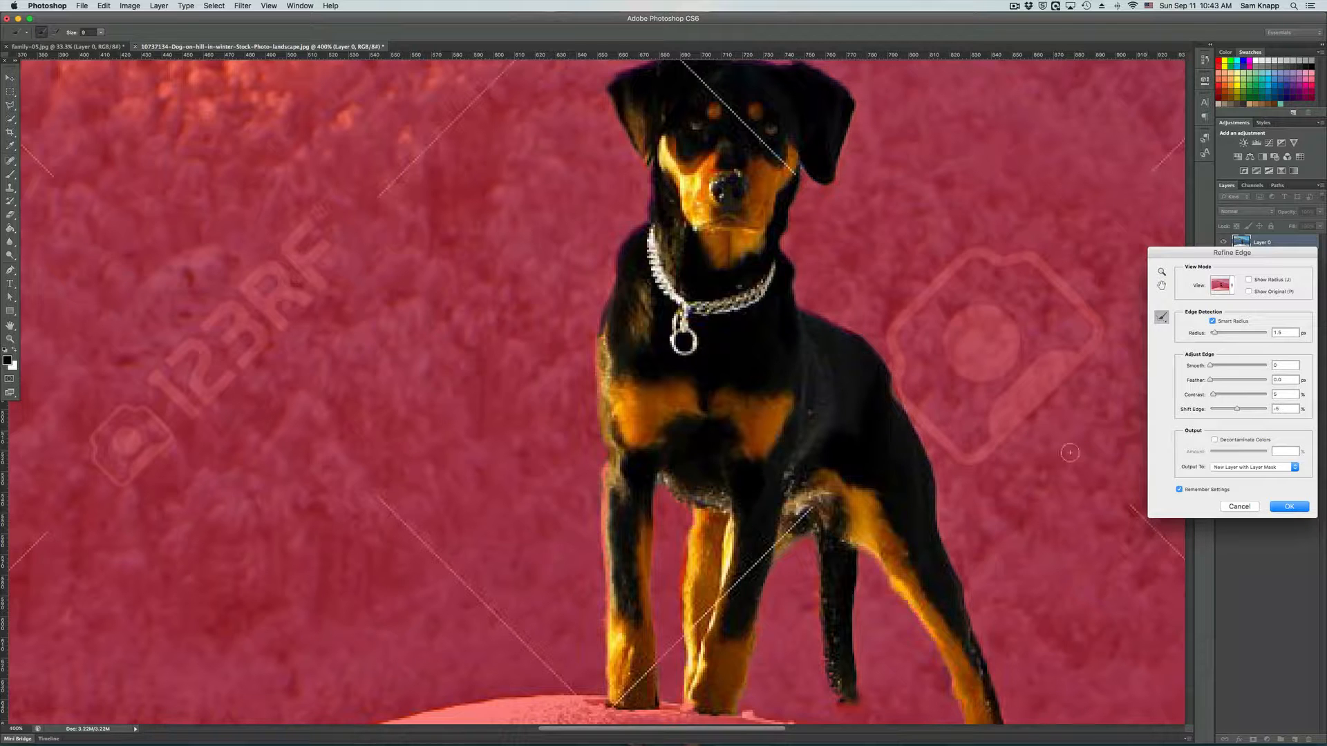
{"action": "scroll", "coordinate": [872, 532], "scroll_direction": "down", "scroll_amount": 5}
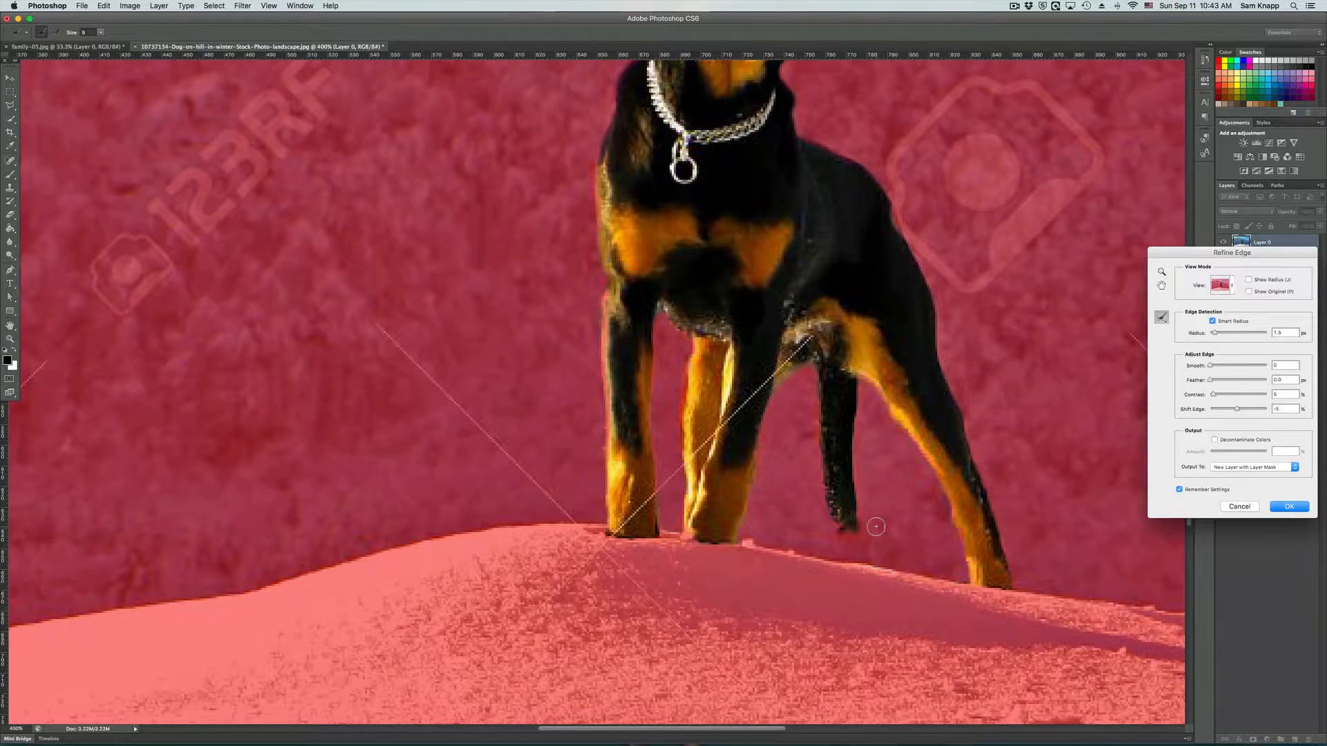
{"action": "scroll", "coordinate": [875, 526], "scroll_direction": "up", "scroll_amount": 3}
{"action": "scroll", "coordinate": [875, 527], "scroll_direction": "up", "scroll_amount": 2}
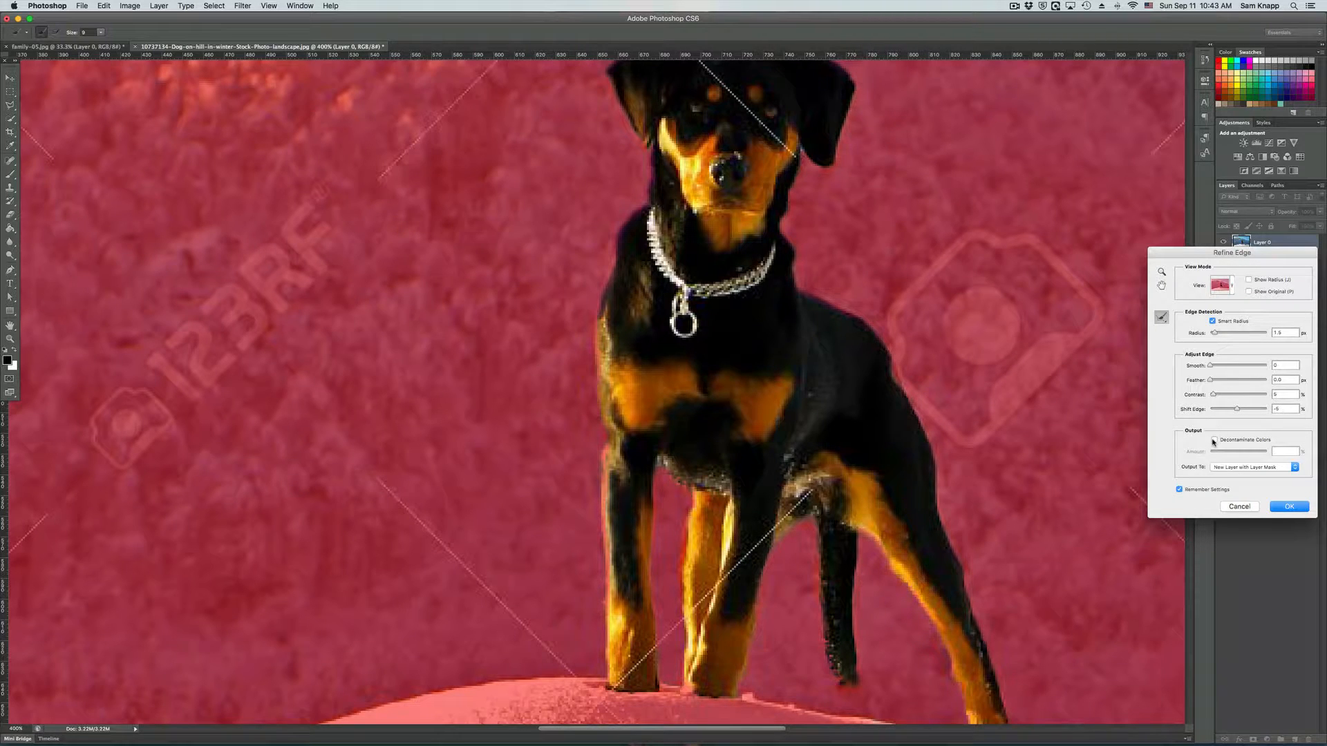
- Compare the available output options with Decontaminate Colors off and on, leaving it off
{"action": "left_click", "coordinate": [1227, 467]}
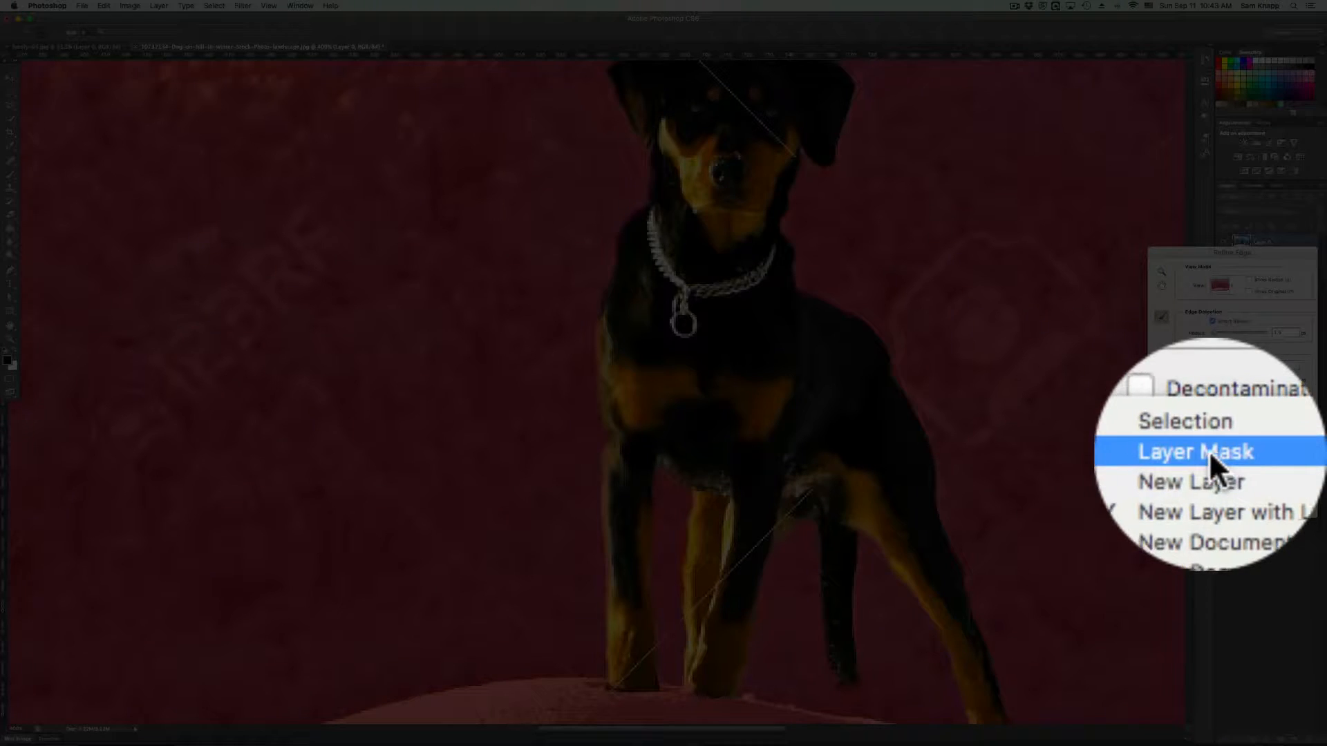
{"action": "left_click", "coordinate": [1206, 442]}
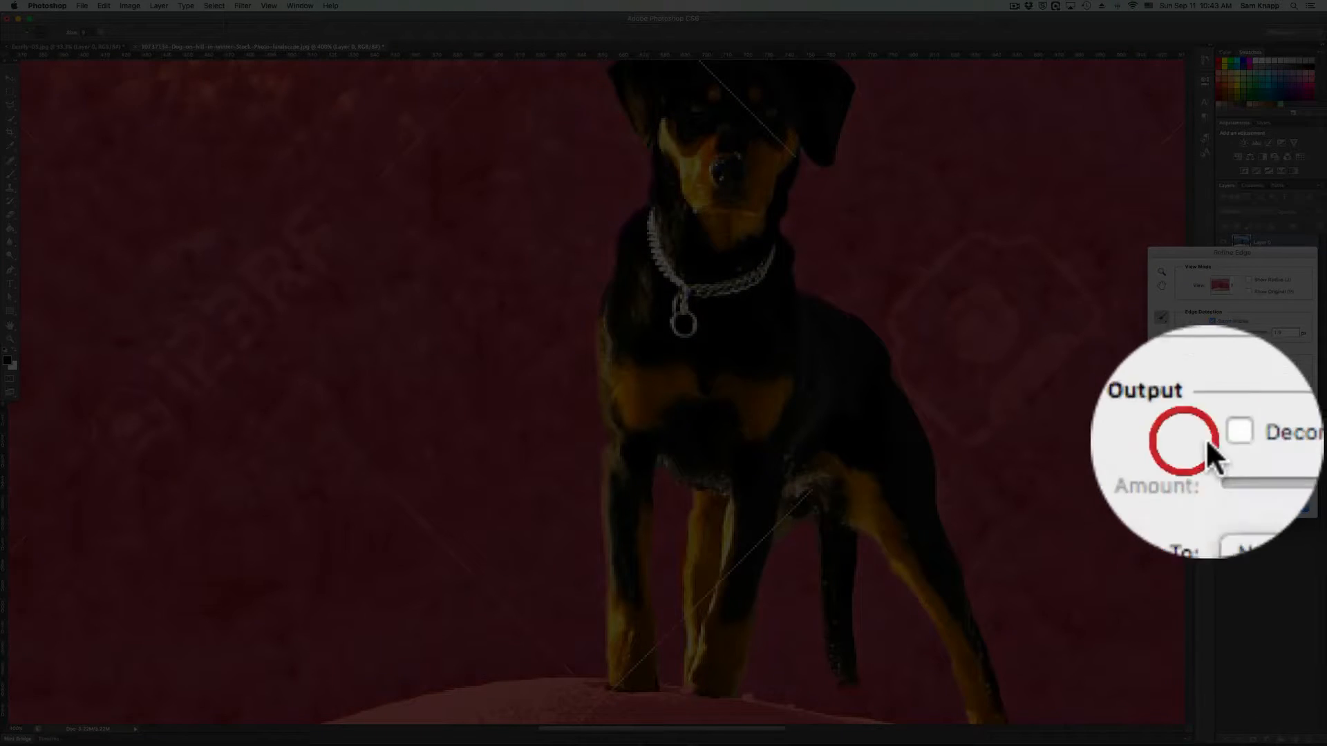
{"action": "left_click", "coordinate": [1209, 437]}
{"action": "left_click", "coordinate": [1209, 465]}
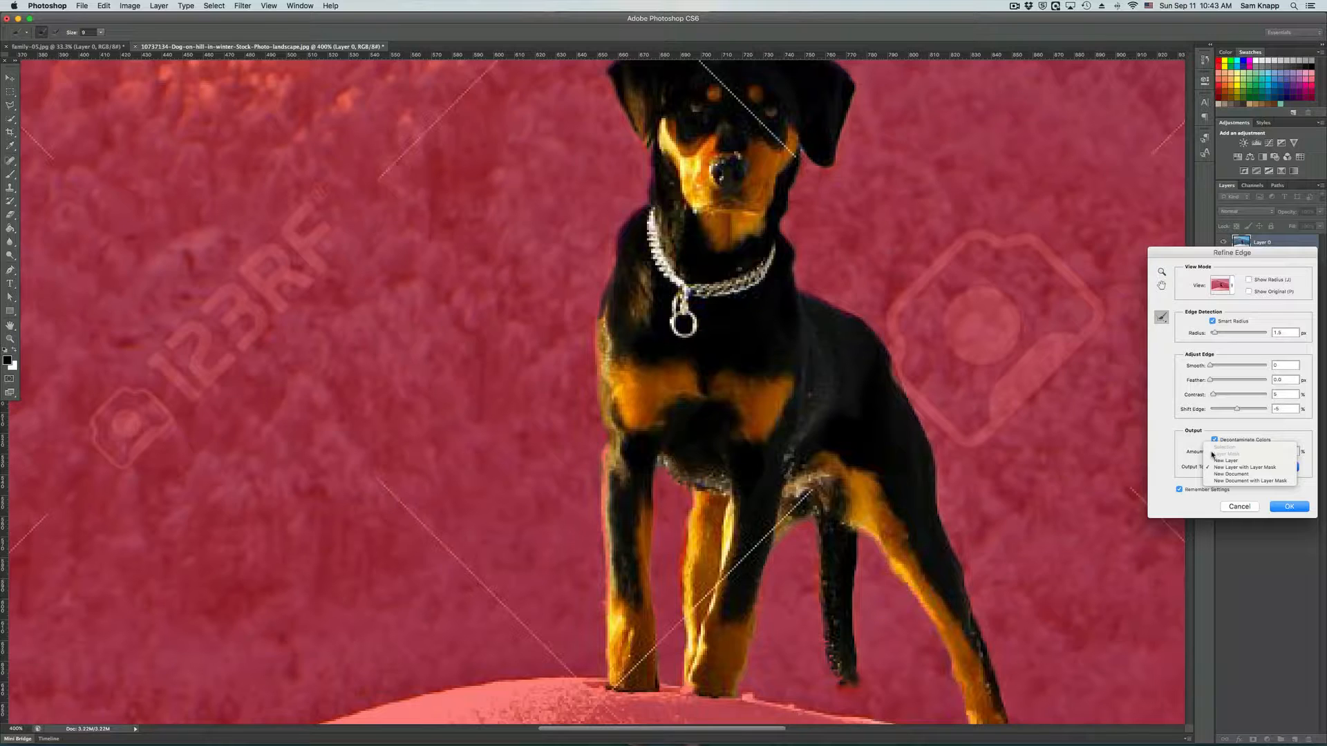
{"action": "left_click", "coordinate": [1189, 444]}
{"action": "left_click", "coordinate": [1214, 439]}
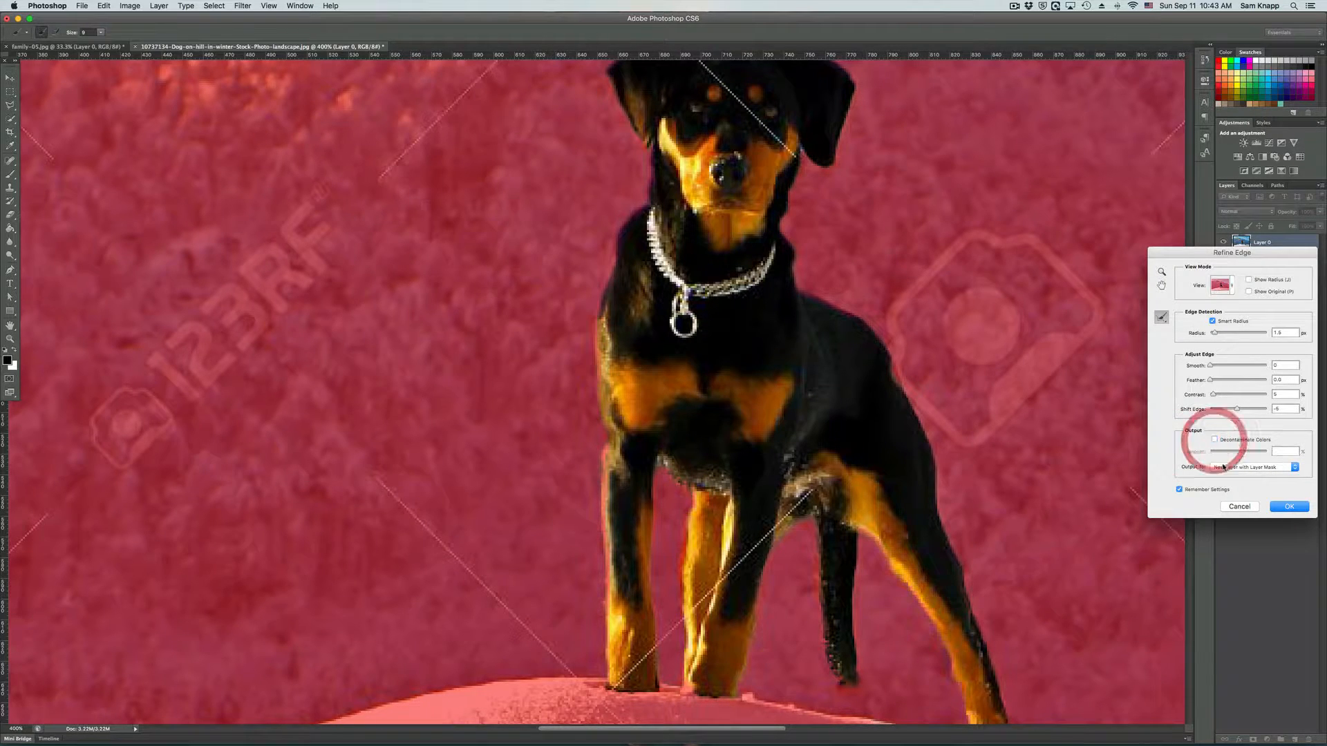
- Set the Refine Edge output to Layer Mask and apply the refinement to the dog selection
{"action": "left_click", "coordinate": [1223, 467]}
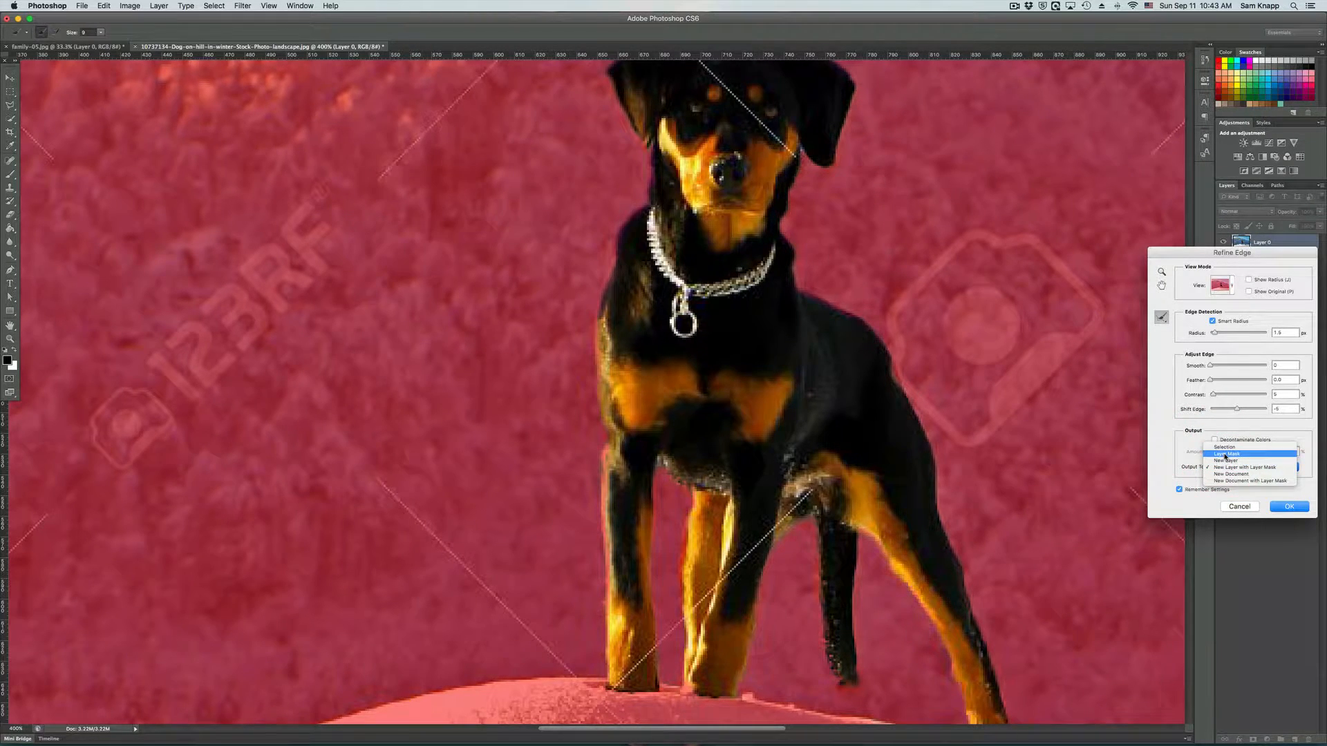
{"action": "left_click", "coordinate": [1225, 455]}
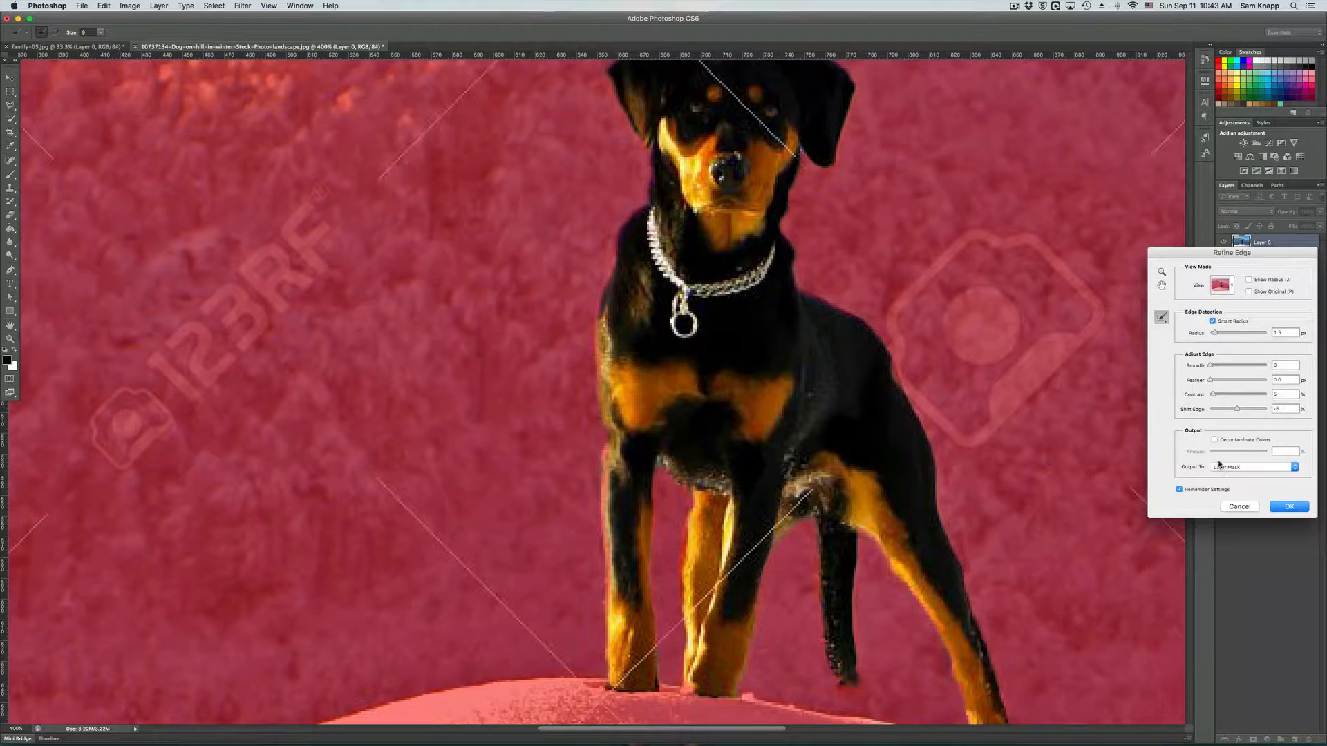
{"action": "left_click", "coordinate": [1224, 470]}
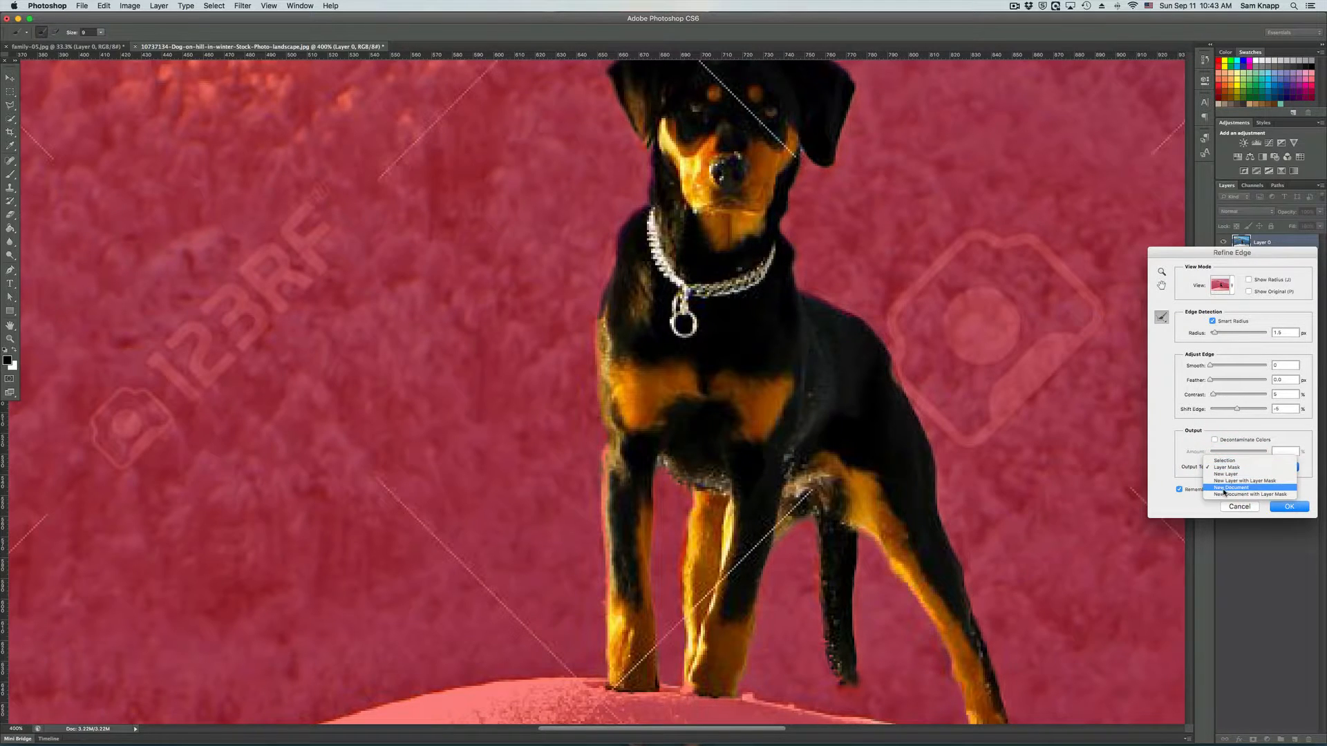
{"action": "left_click", "coordinate": [1176, 453]}
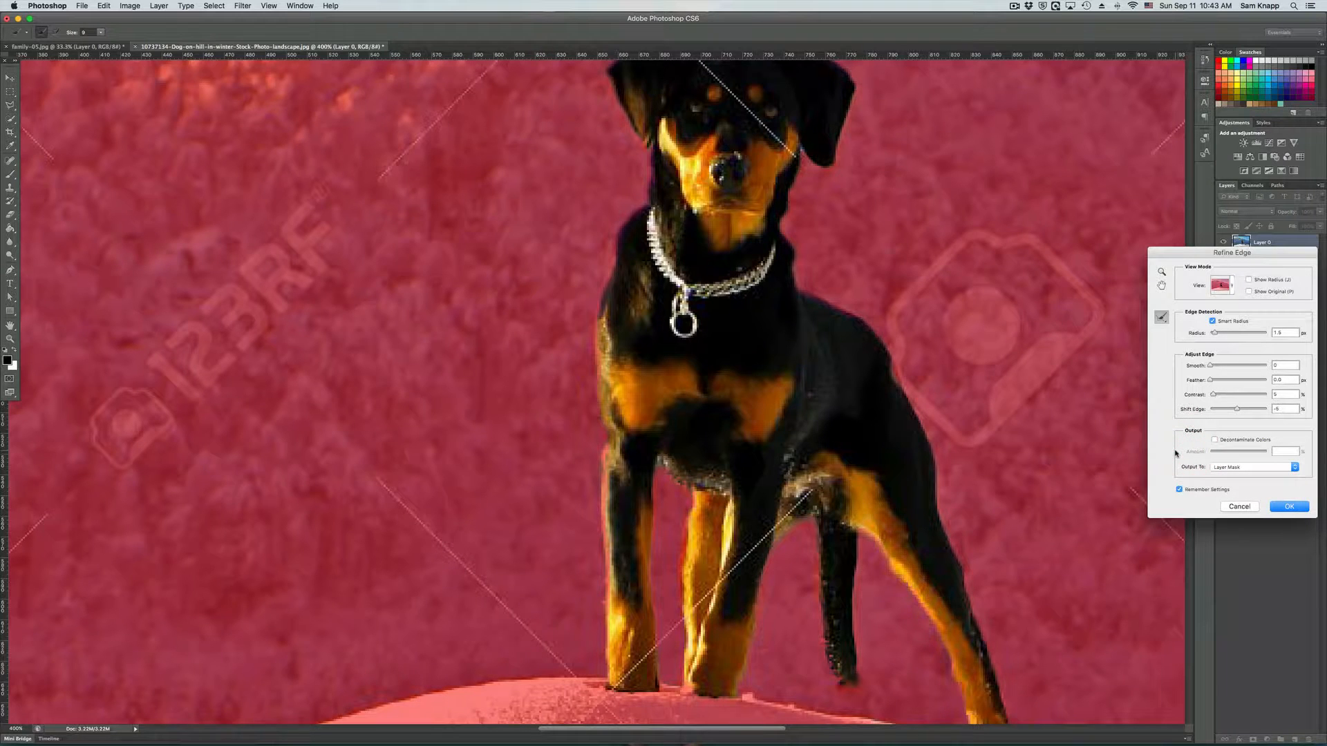
{"action": "left_click", "coordinate": [1289, 507]}
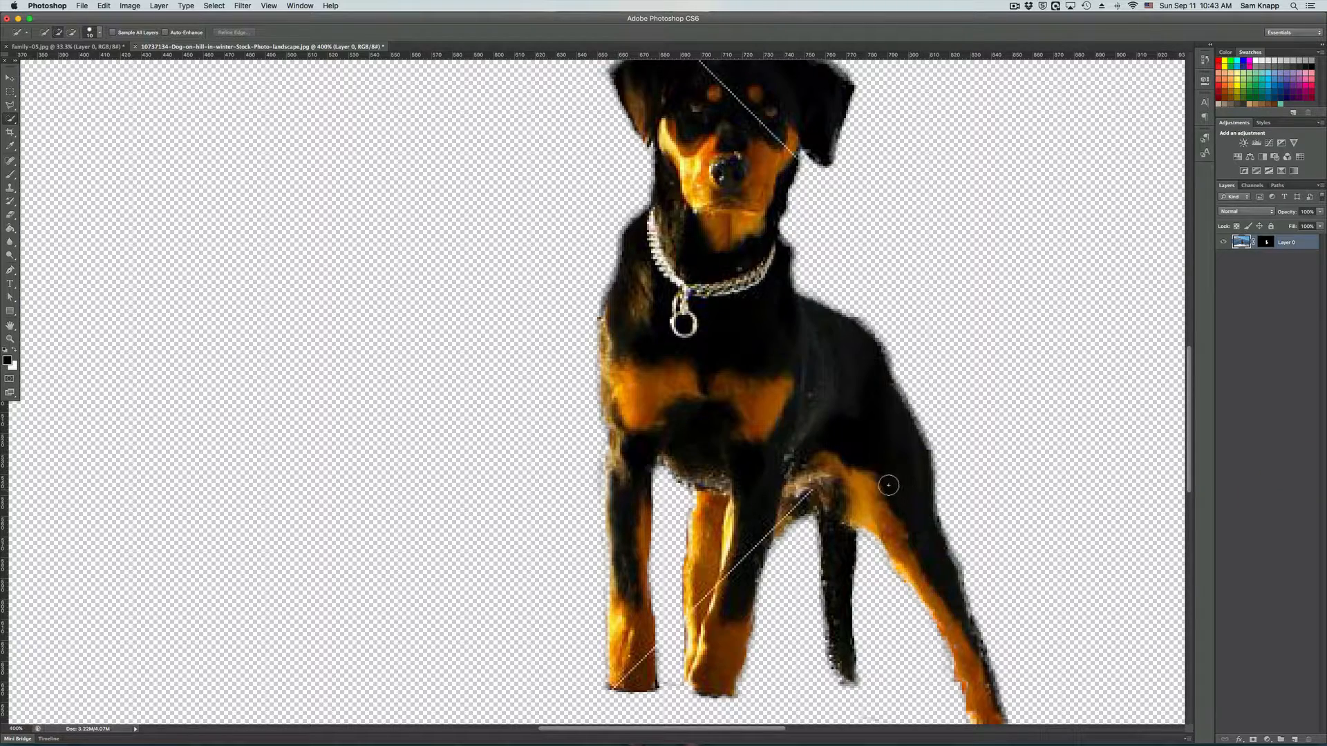
- Inspect the masked dog's edges and compare them with the silhouette edges in the family photo, returning to the dog image
{"action": "scroll", "coordinate": [886, 483], "scroll_direction": "up", "scroll_amount": 3}
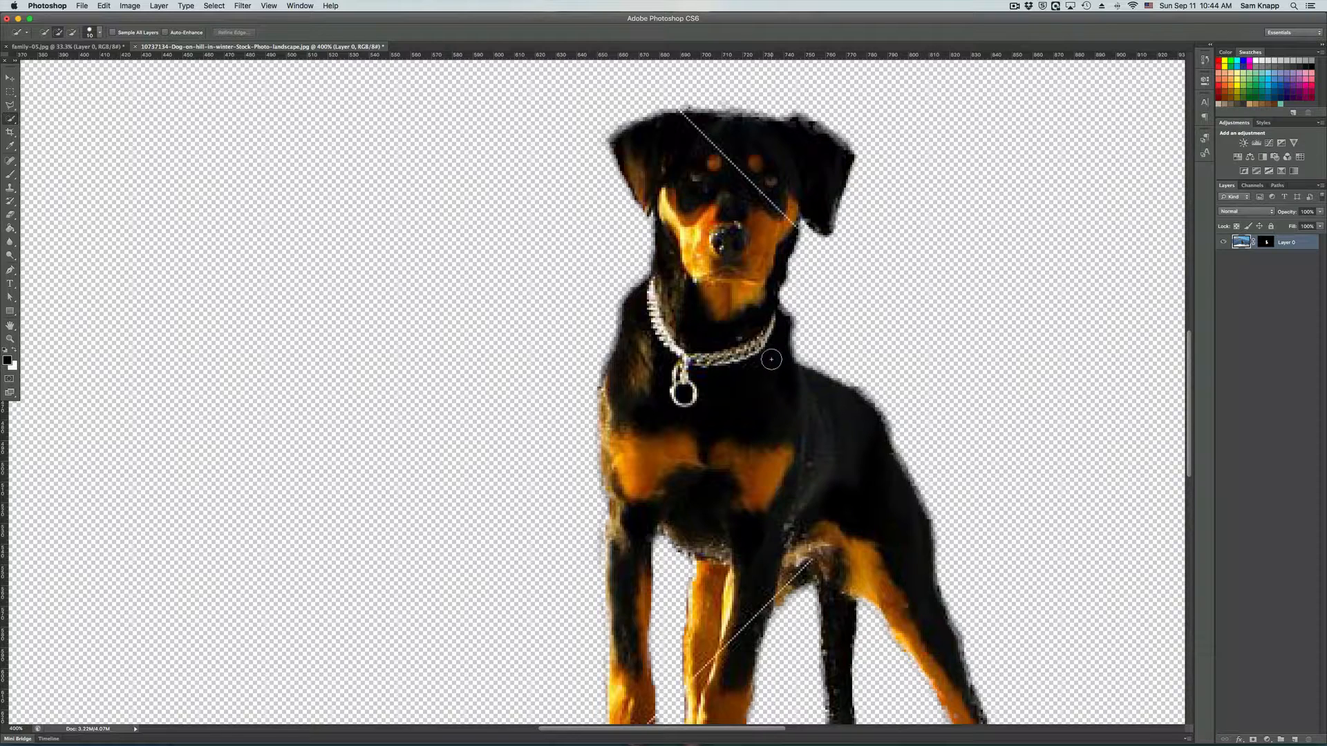
{"action": "left_click", "coordinate": [87, 47]}
{"action": "key", "text": "super+equal"}
{"action": "key", "text": "super+equal"}
{"action": "key", "text": "super+equal"}
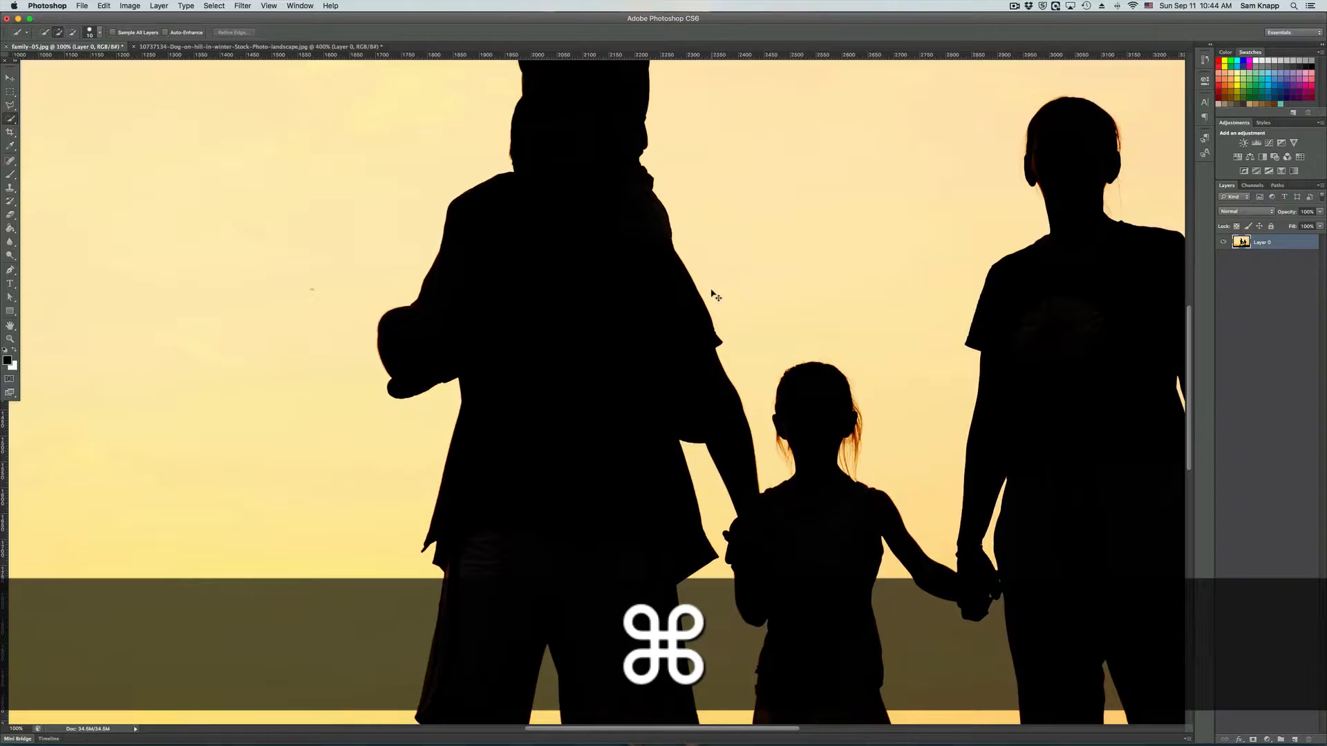
{"action": "key", "text": "super+minus"}
{"action": "key", "text": "super+minus"}
{"action": "key", "text": "super+minus"}
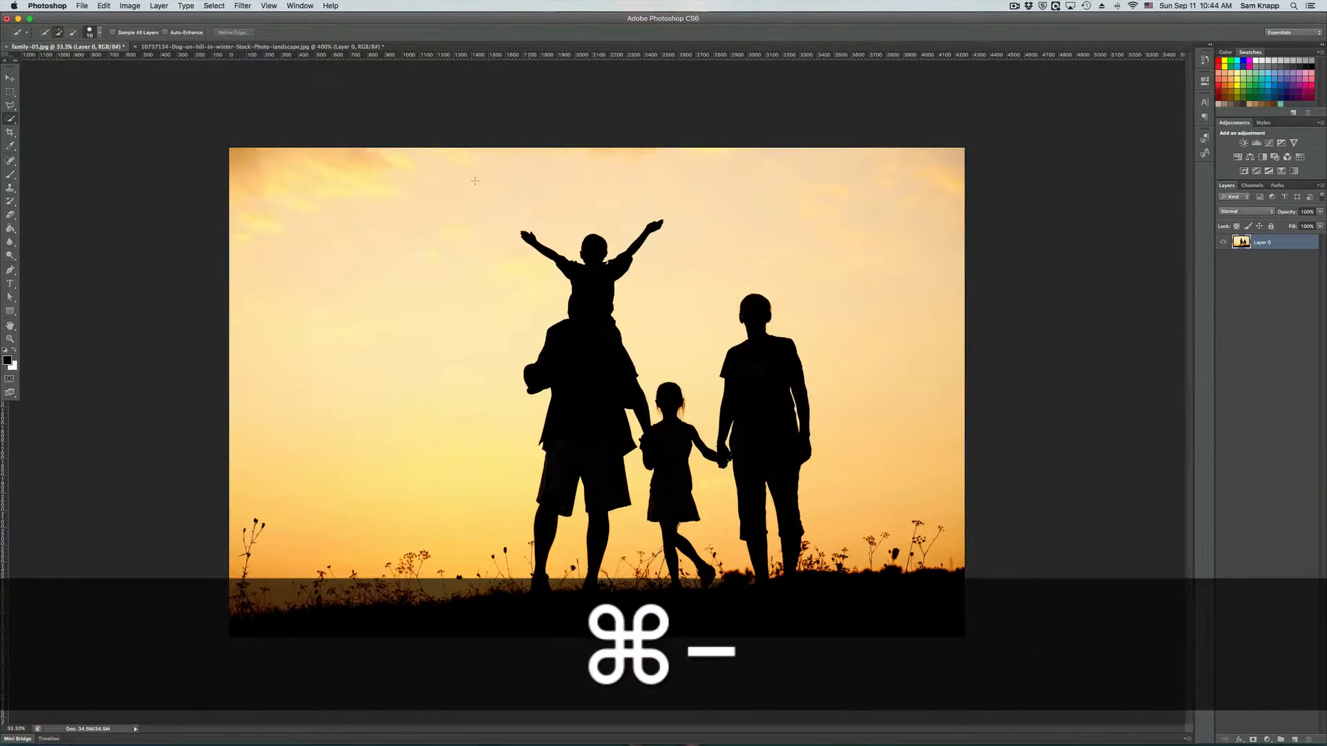
{"action": "left_click", "coordinate": [178, 46]}
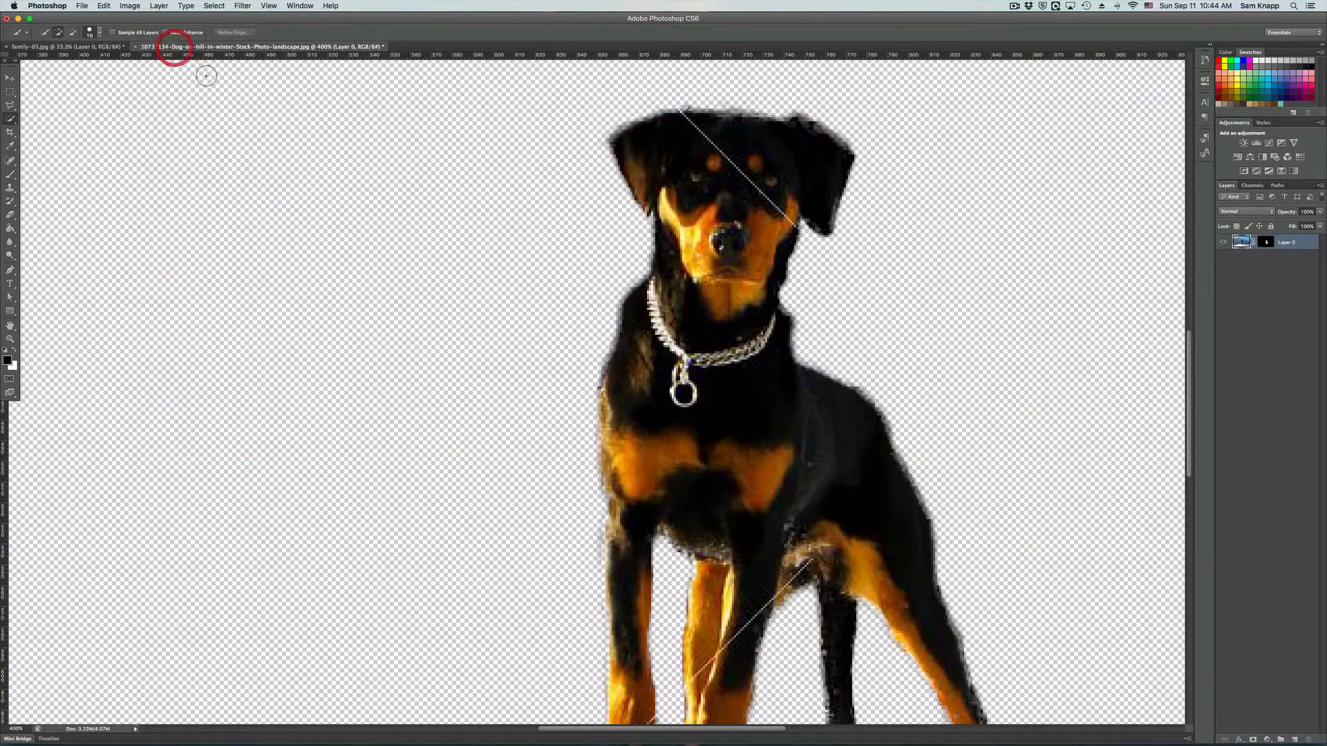
- Revert the dog image to the last Quick Selection state in the history, before the Refine Mask
{"action": "left_click", "coordinate": [1204, 60]}
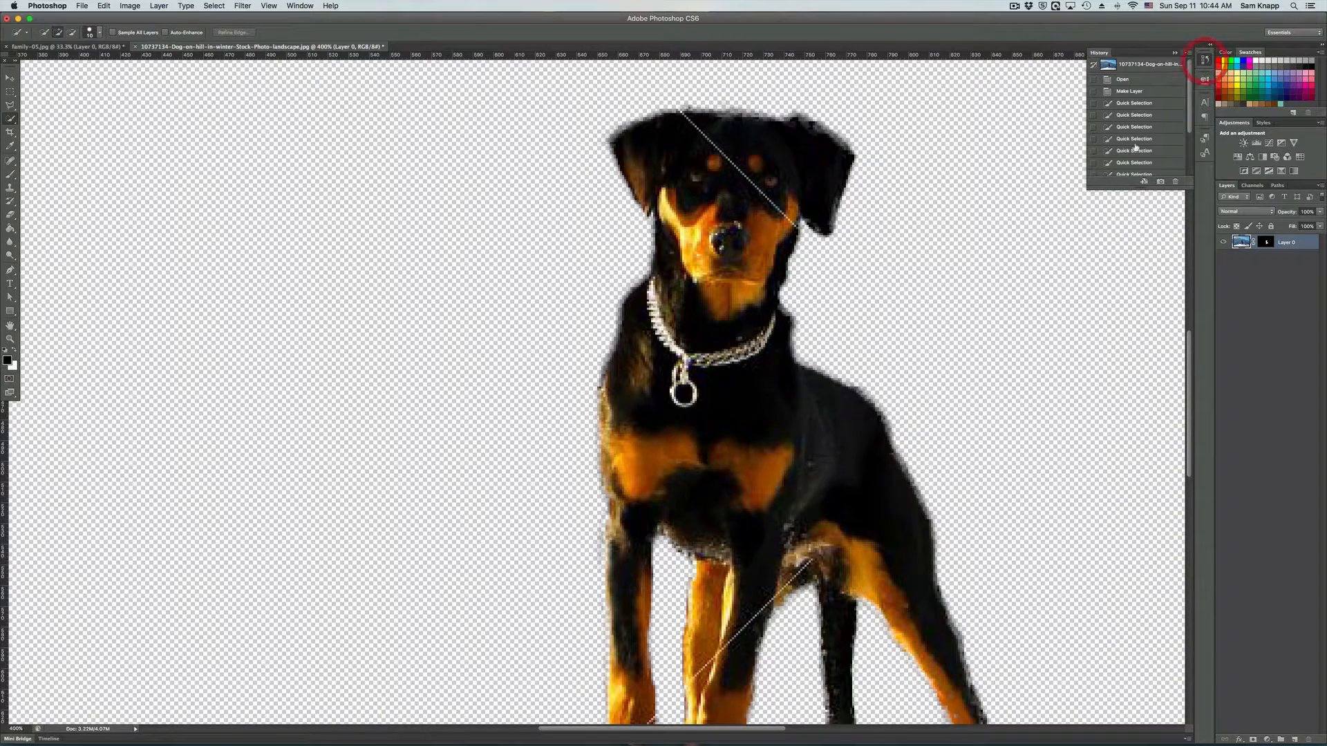
{"action": "scroll", "coordinate": [1139, 157], "scroll_direction": "down", "scroll_amount": 3}
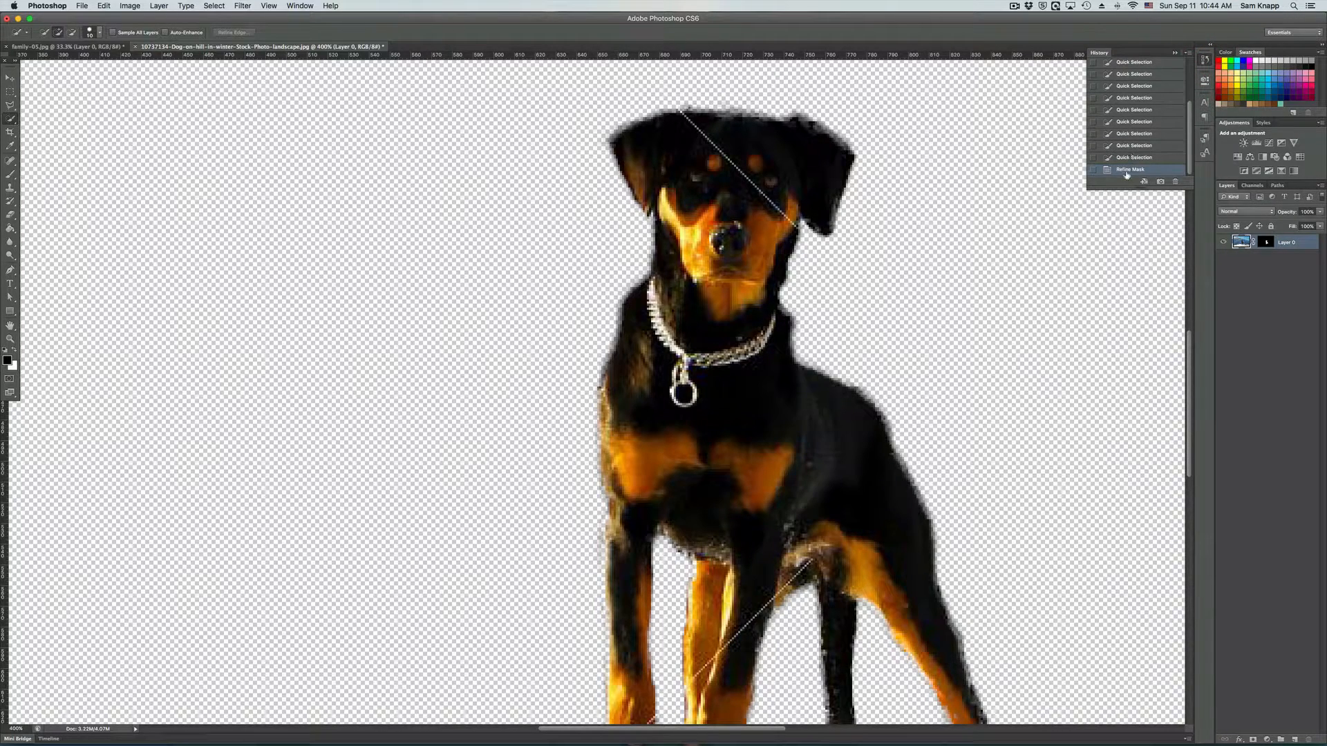
{"action": "left_click", "coordinate": [1131, 159]}
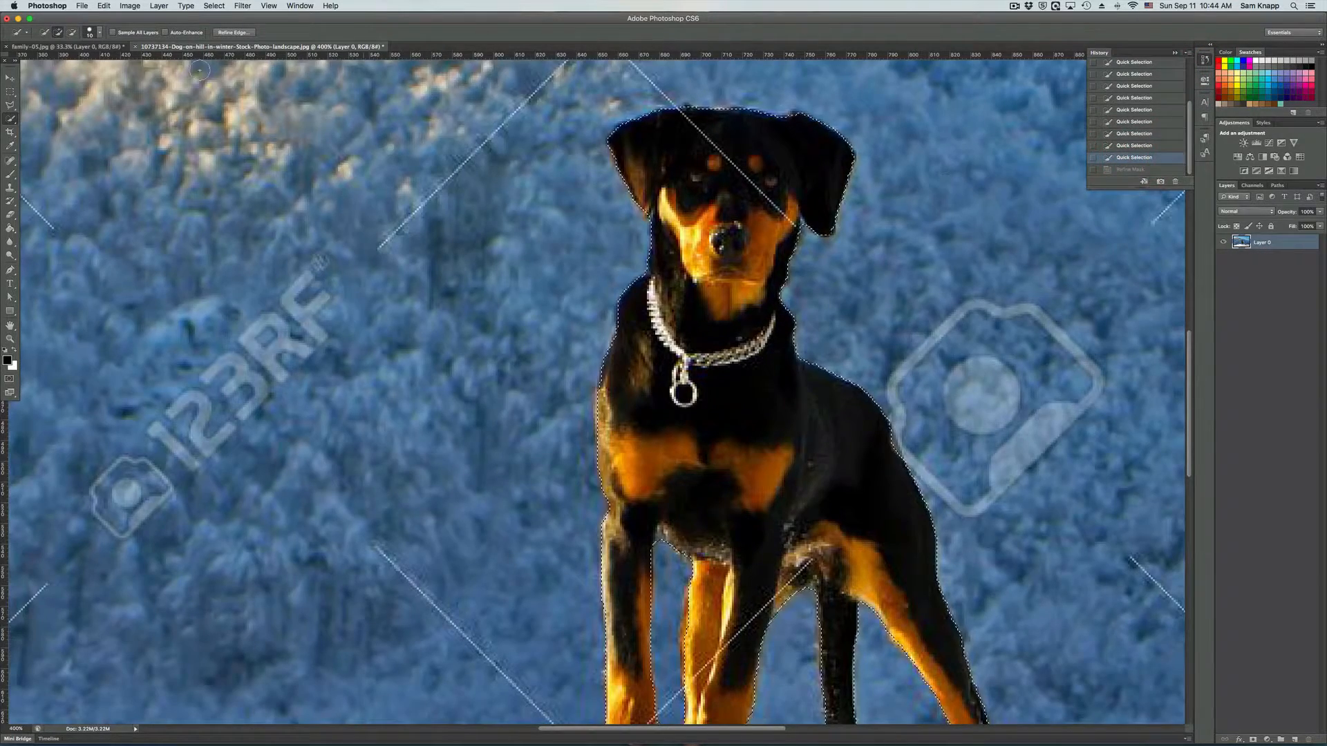
- Reopen Refine Edge for the dog selection and set both Shift Edge and Contrast to 0%
{"action": "left_click", "coordinate": [233, 33]}
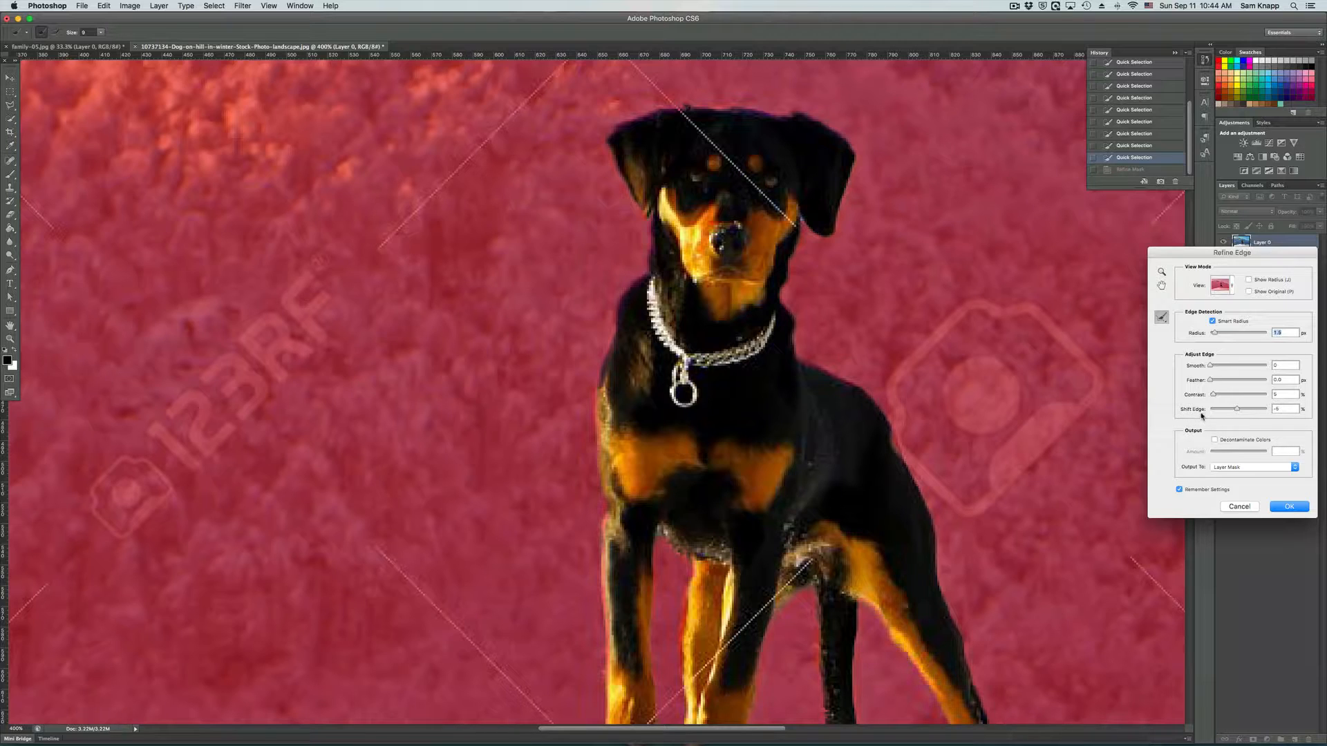
{"action": "double_click", "coordinate": [1283, 409]}
{"action": "type", "text": "0"}
{"action": "mouse_move", "coordinate": [1214, 395]}
{"action": "left_mouse_down"}
{"action": "mouse_move", "coordinate": [1228, 395]}
{"action": "mouse_move", "coordinate": [1209, 395]}
{"action": "left_mouse_up"}
- Try an edge contrast of 100%, lower it to a moderate value, and output the refined dog selection as a layer mask
{"action": "key", "text": "super+equal"}
{"action": "key", "text": "super+equal"}
{"action": "key", "text": "super+equal"}
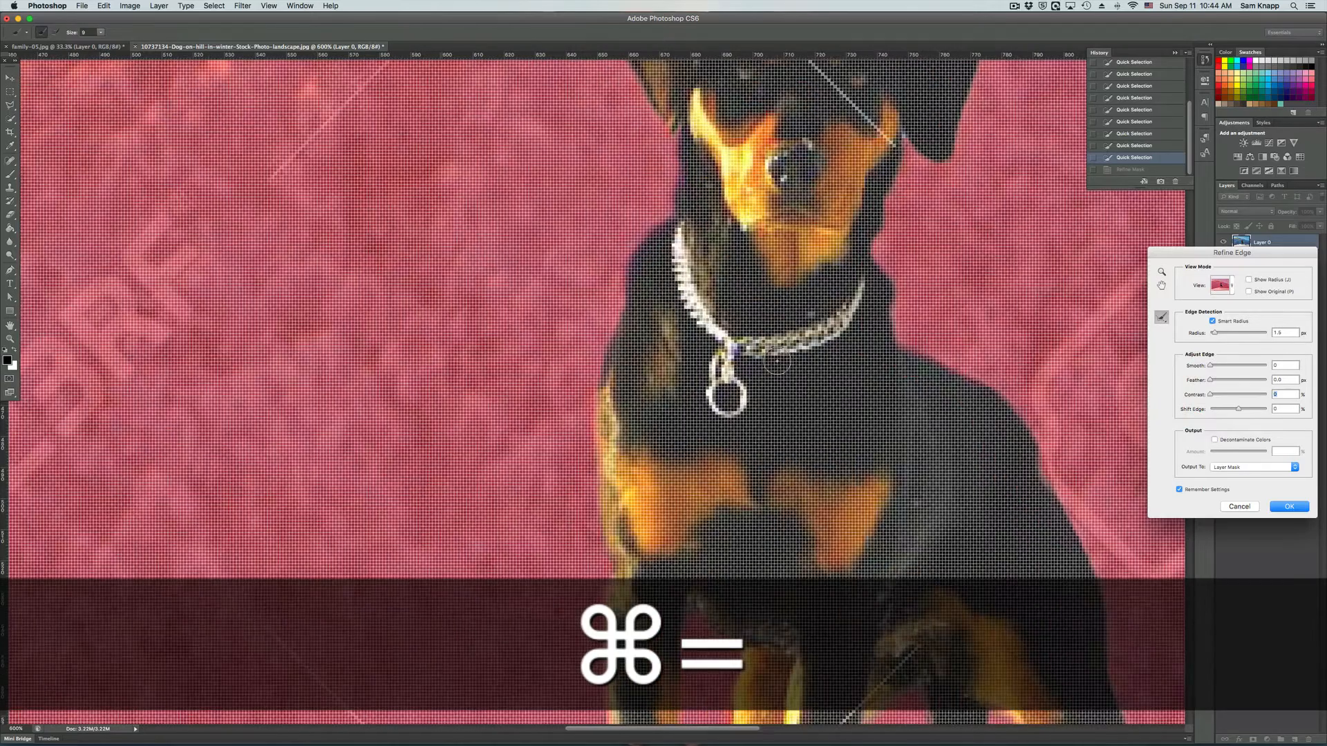
{"action": "key", "text": "super+minus"}
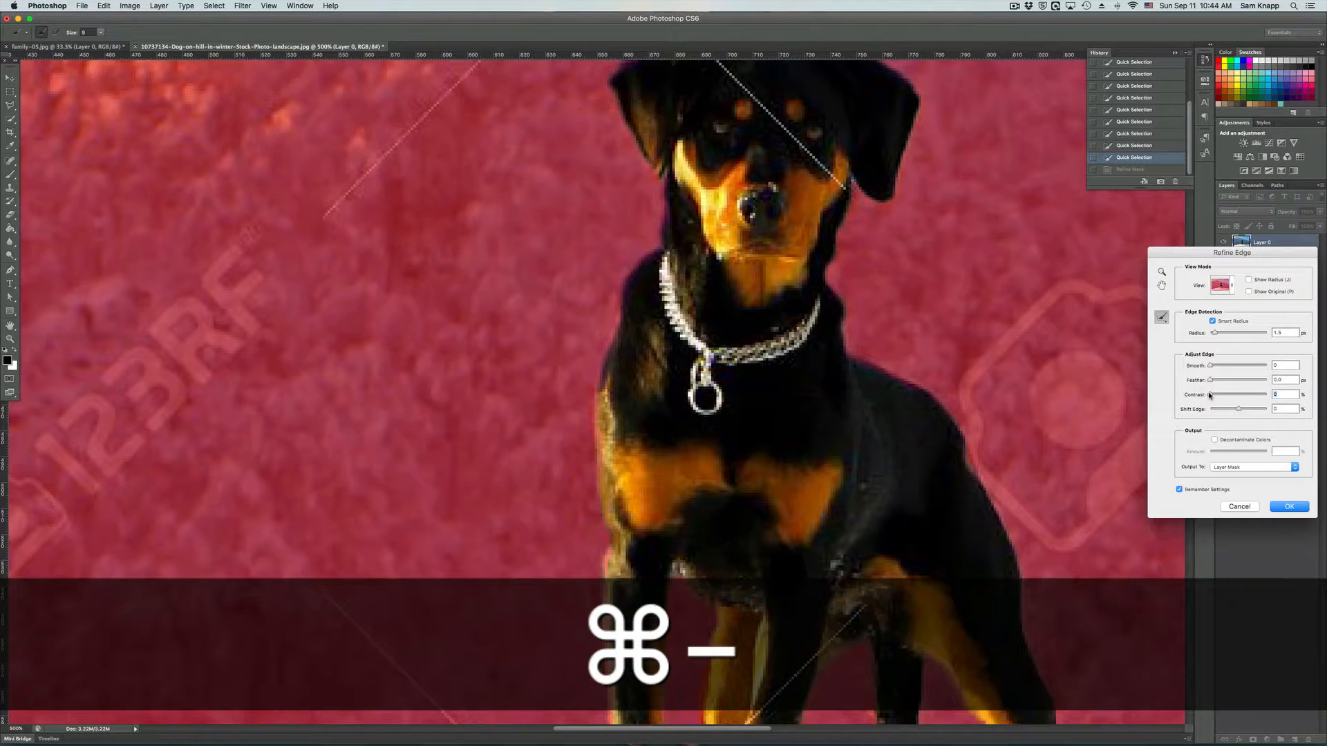
{"action": "left_click_drag", "start_coordinate": [1209, 394], "coordinate": [1266, 394]}
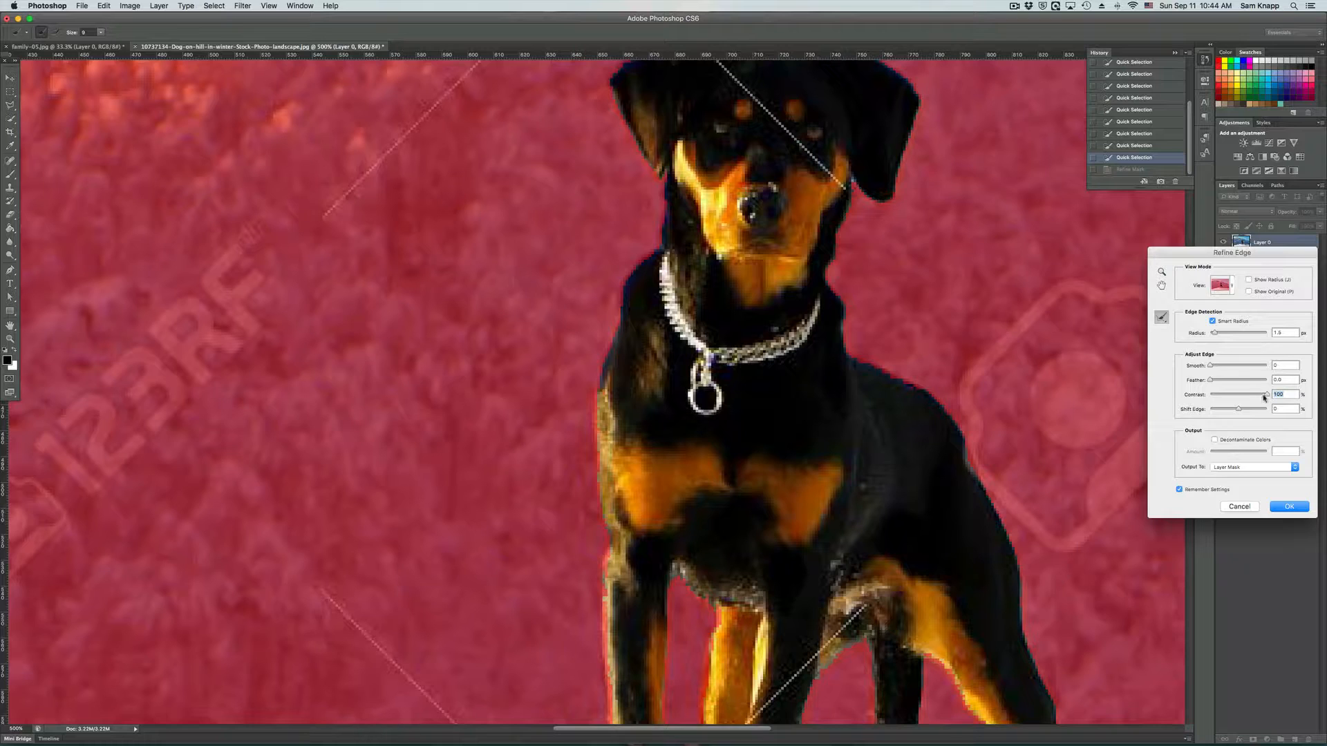
{"action": "left_click_drag", "start_coordinate": [1264, 396], "coordinate": [1233, 397]}
{"action": "left_click", "coordinate": [1288, 508]}
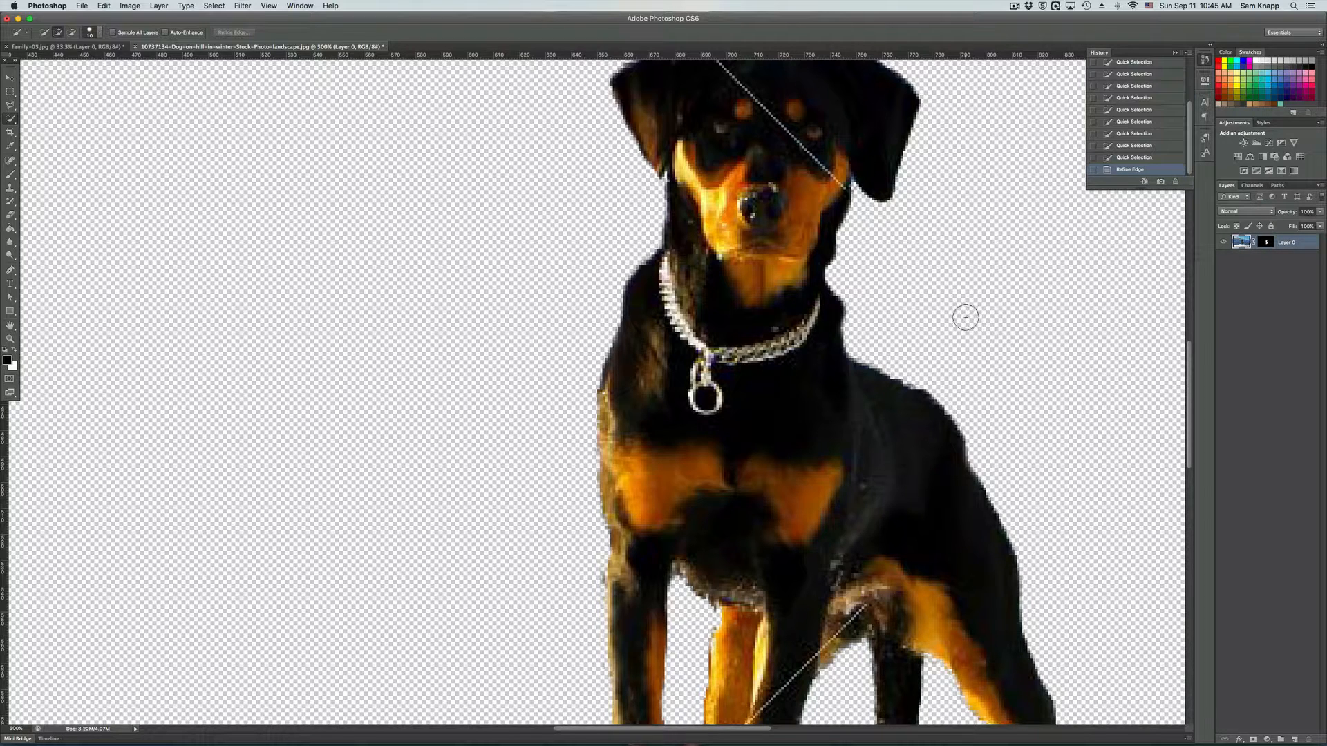
- Display the dog's layer mask on its own and examine its edges and stray spots around the legs and tail
{"action": "key", "text": "super"}
{"action": "key", "text": "super+0"}
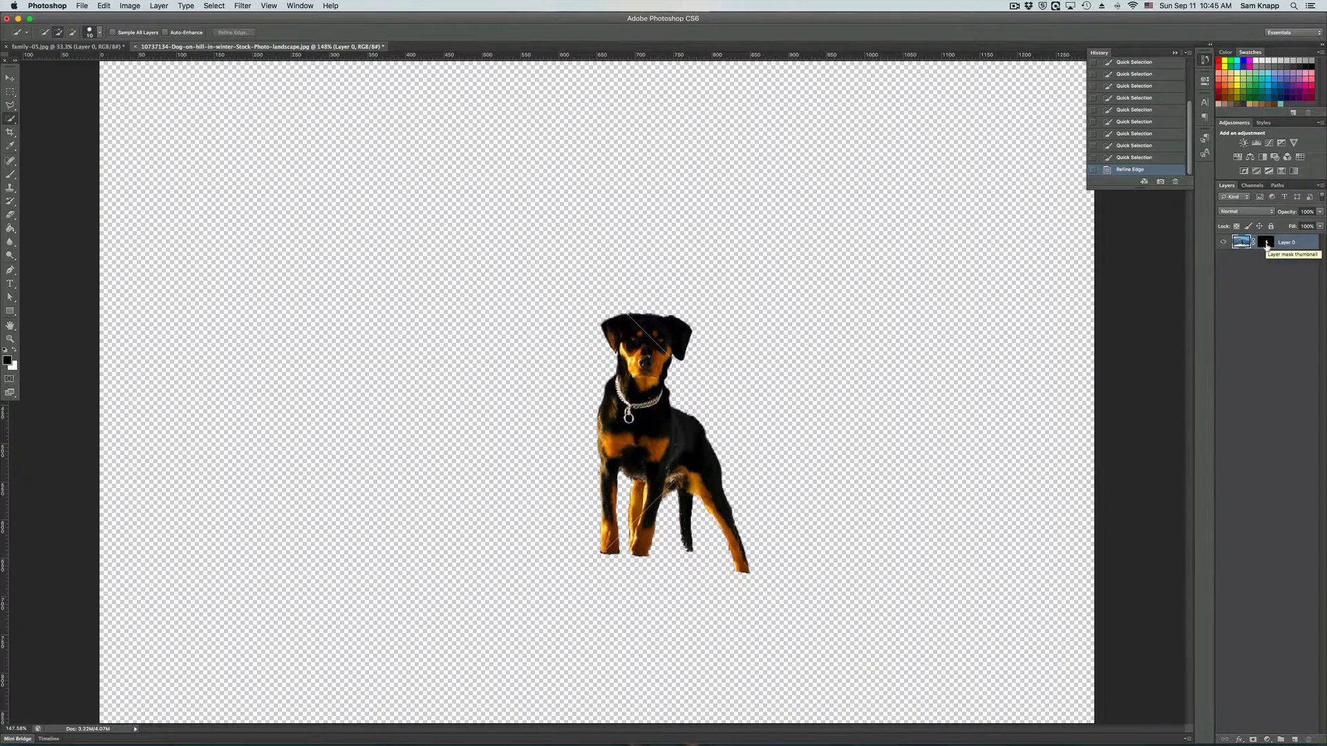
{"action": "key", "text": "alt"}
{"action": "left_click", "coordinate": [1266, 244], "text": "alt"}
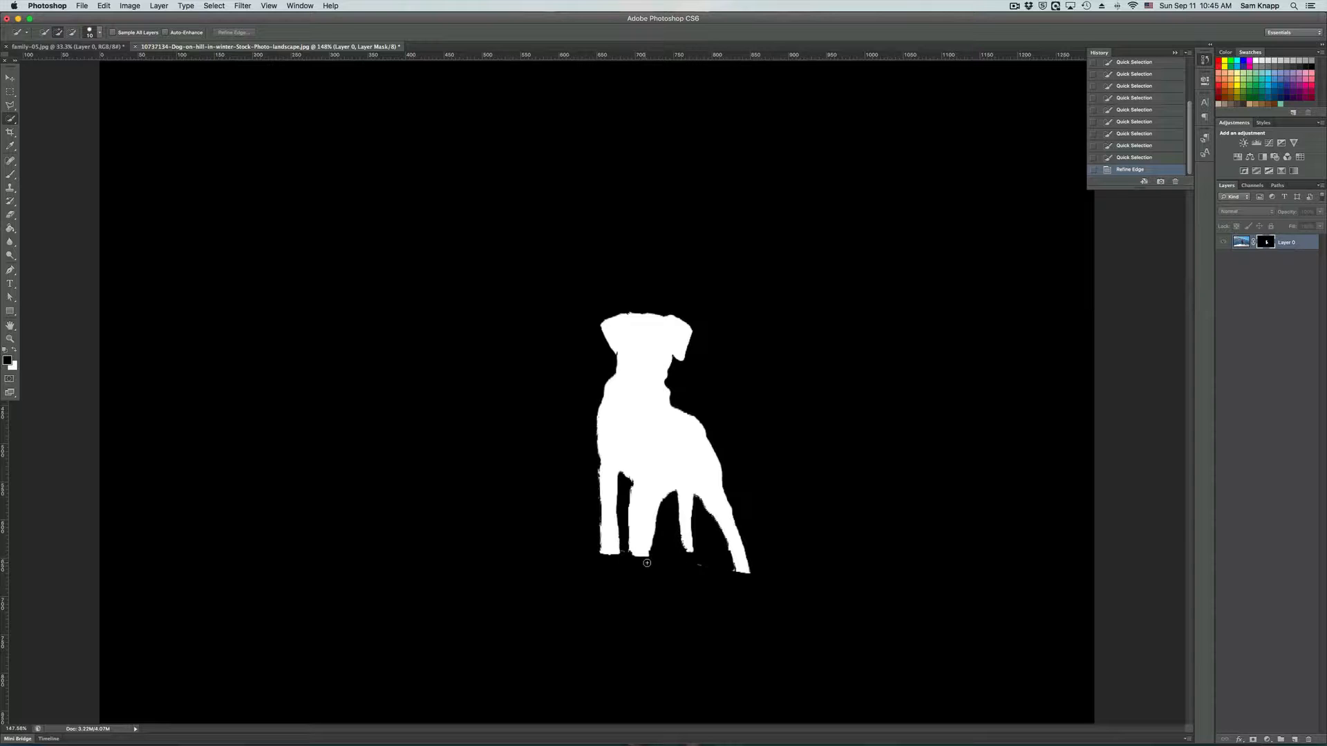
{"action": "key", "text": "super+equal"}
{"action": "key", "text": "super+equal"}
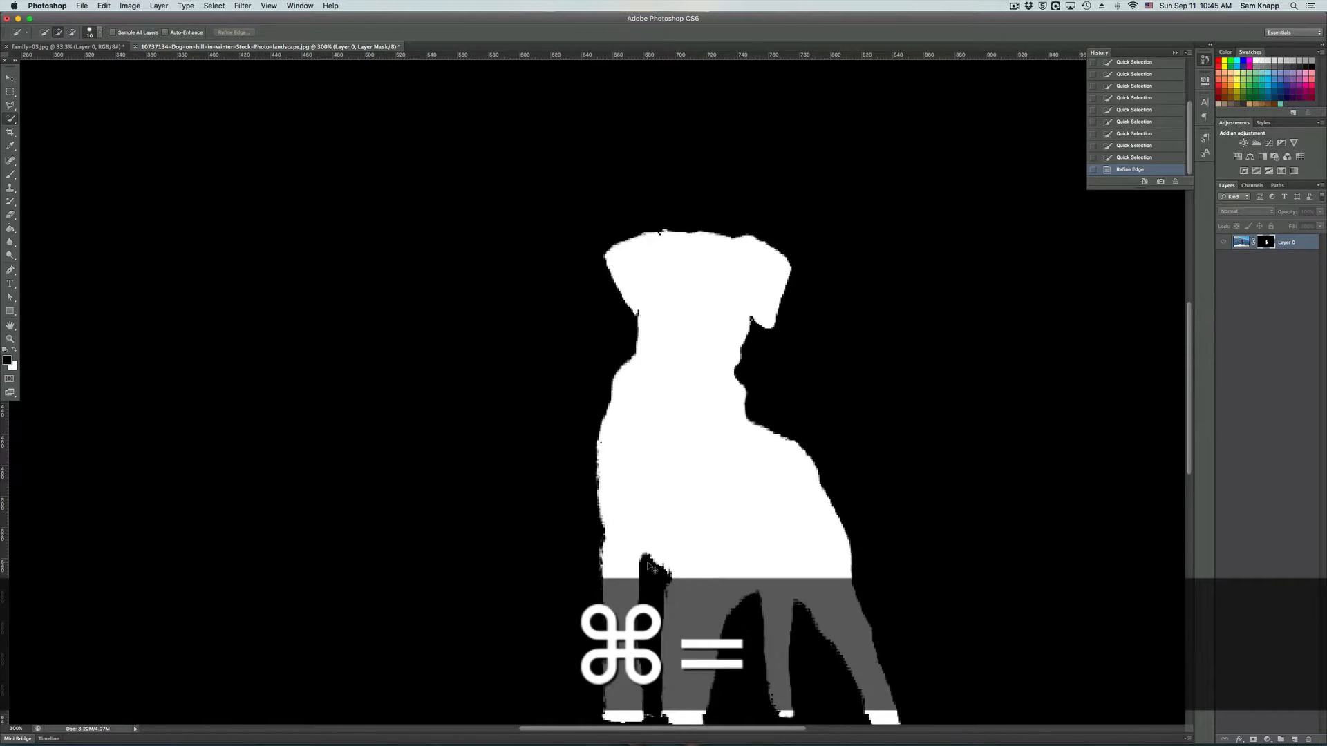
{"action": "key", "text": "super+equal"}
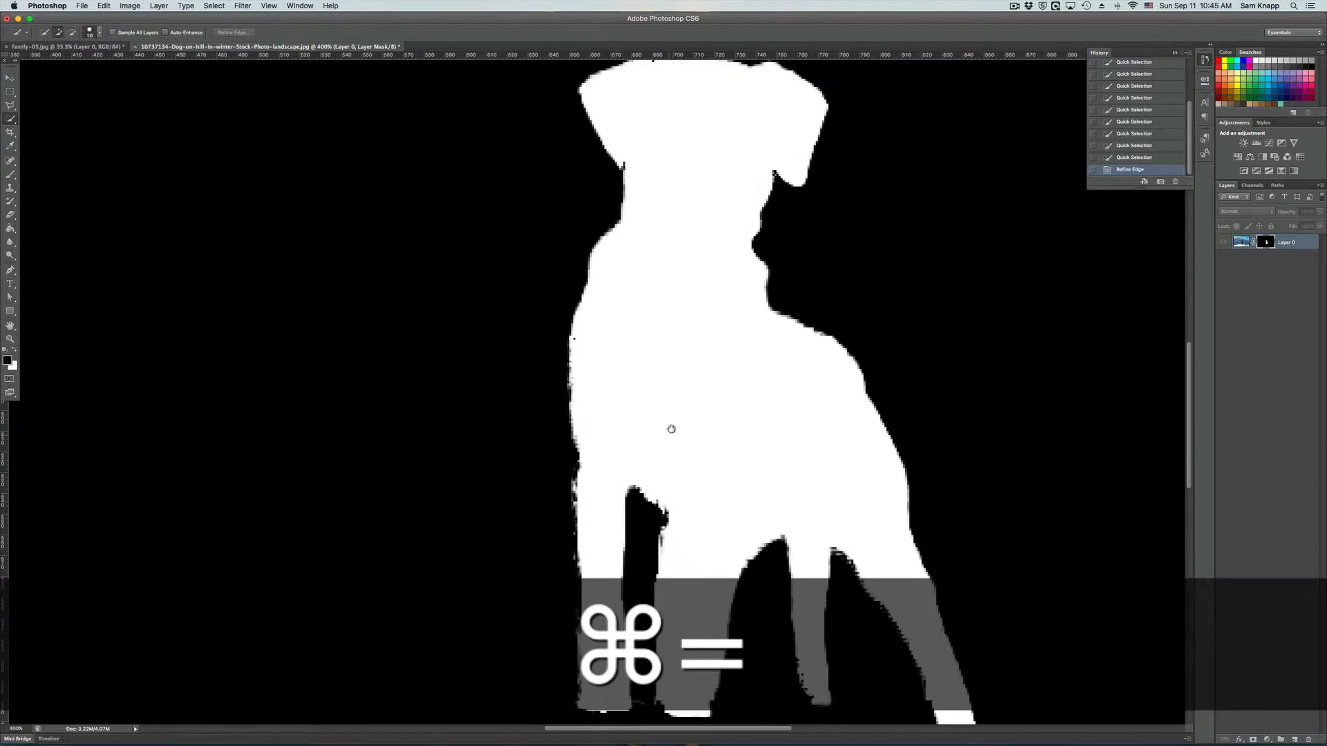
{"action": "left_click_drag", "start_coordinate": [669, 430], "coordinate": [646, 321]}
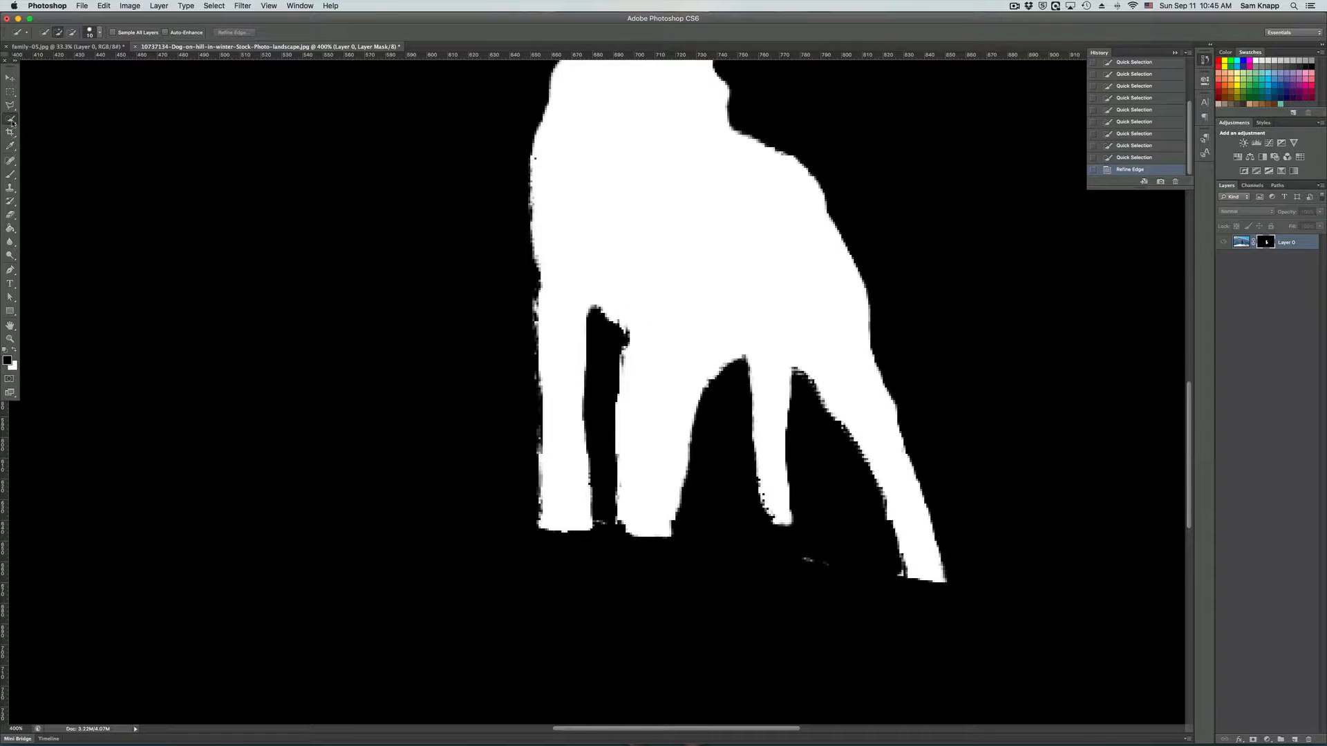
- Shrink the Brush to a small tip and paint black over the stray specks below the dog's hind legs on the mask
{"action": "left_click", "coordinate": [11, 173]}
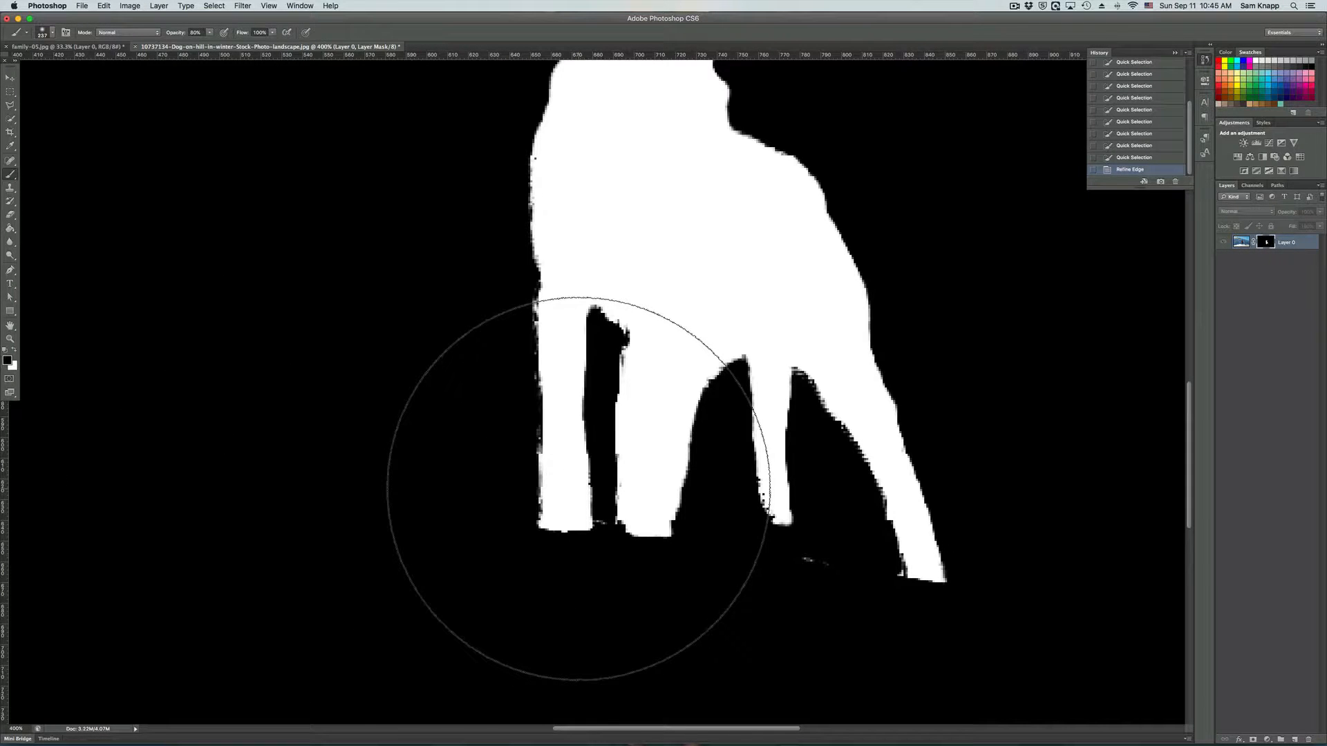
{"action": "key", "text": "bracketleft"}
{"action": "key", "text": "bracketleft"}
{"action": "key", "text": "bracketleft"}
{"action": "key", "text": "bracketleft"}
{"action": "key", "text": "bracketleft"}
{"action": "key", "text": "bracketleft"}
{"action": "key", "text": "bracketleft"}
{"action": "key", "text": "bracketleft"}
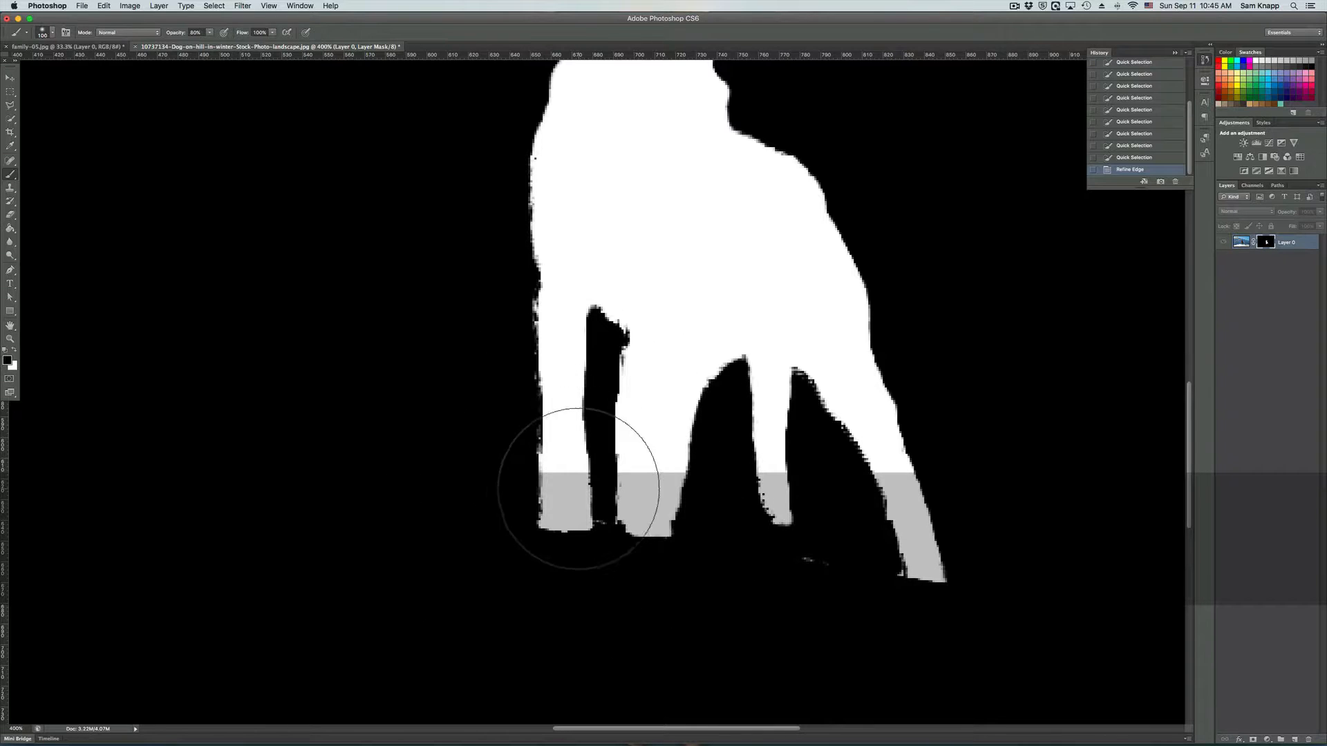
{"action": "key", "text": "bracketleft"}
{"action": "key", "text": "bracketleft"}
{"action": "key", "text": "bracketleft"}
{"action": "key", "text": "bracketleft"}
{"action": "key", "text": "bracketleft"}
{"action": "key", "text": "bracketleft"}
{"action": "key", "text": "bracketleft"}
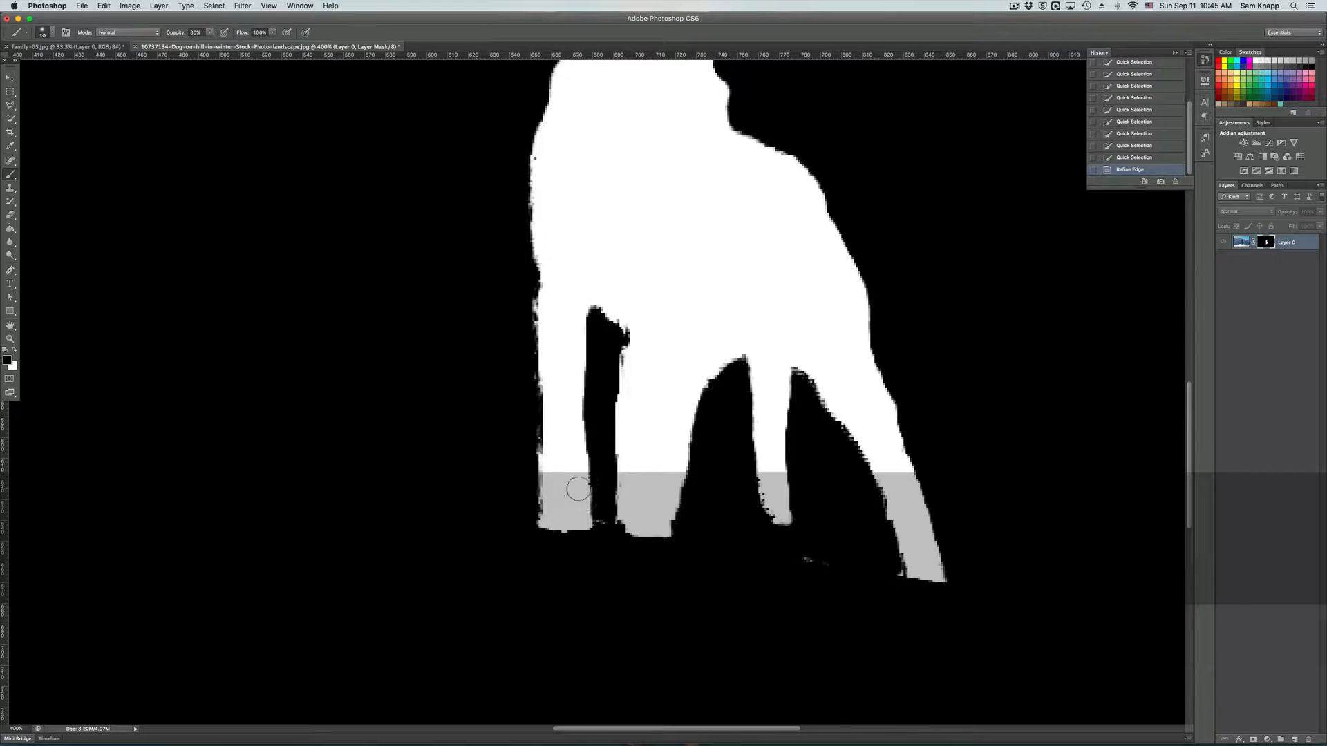
{"action": "mouse_move", "coordinate": [812, 570]}
{"action": "left_mouse_down"}
{"action": "mouse_move", "coordinate": [806, 557]}
{"action": "mouse_move", "coordinate": [829, 562]}
{"action": "mouse_move", "coordinate": [805, 564]}
{"action": "left_mouse_up"}
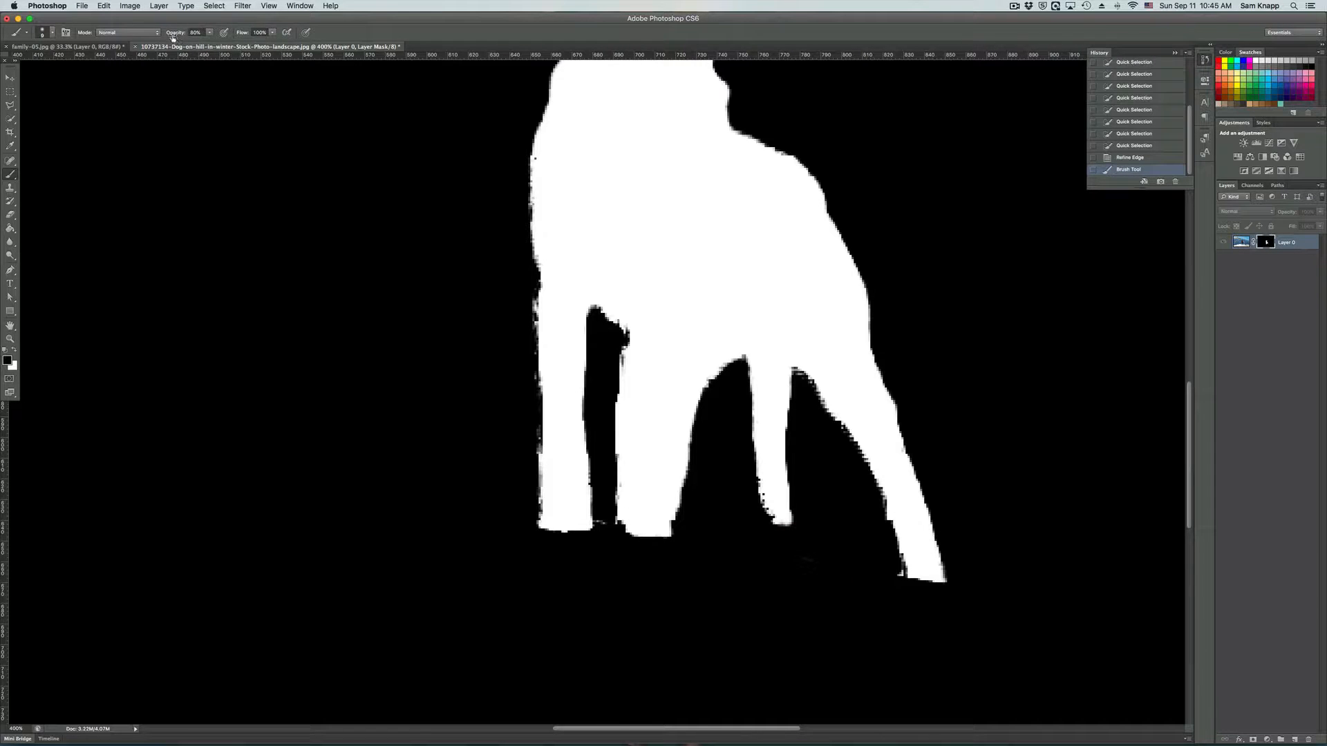
- Set the Brush opacity to 100% and paint out the mask's stray spots at the hind feet, between the front paws and along the outer front leg
{"action": "left_click_drag", "start_coordinate": [172, 36], "coordinate": [205, 35]}
{"action": "left_click", "coordinate": [241, 35]}
{"action": "left_click_drag", "start_coordinate": [899, 584], "coordinate": [888, 557]}
{"action": "left_click", "coordinate": [807, 555]}
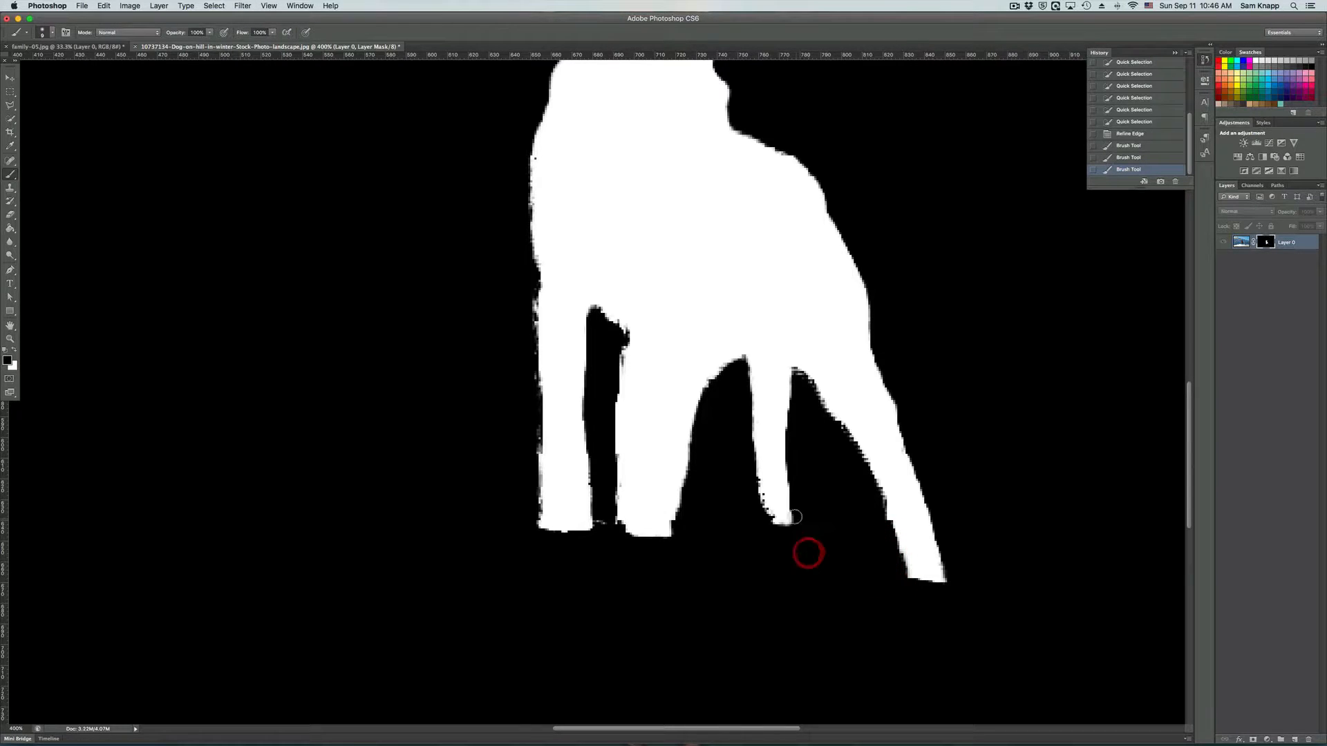
{"action": "left_click_drag", "start_coordinate": [603, 520], "coordinate": [610, 517]}
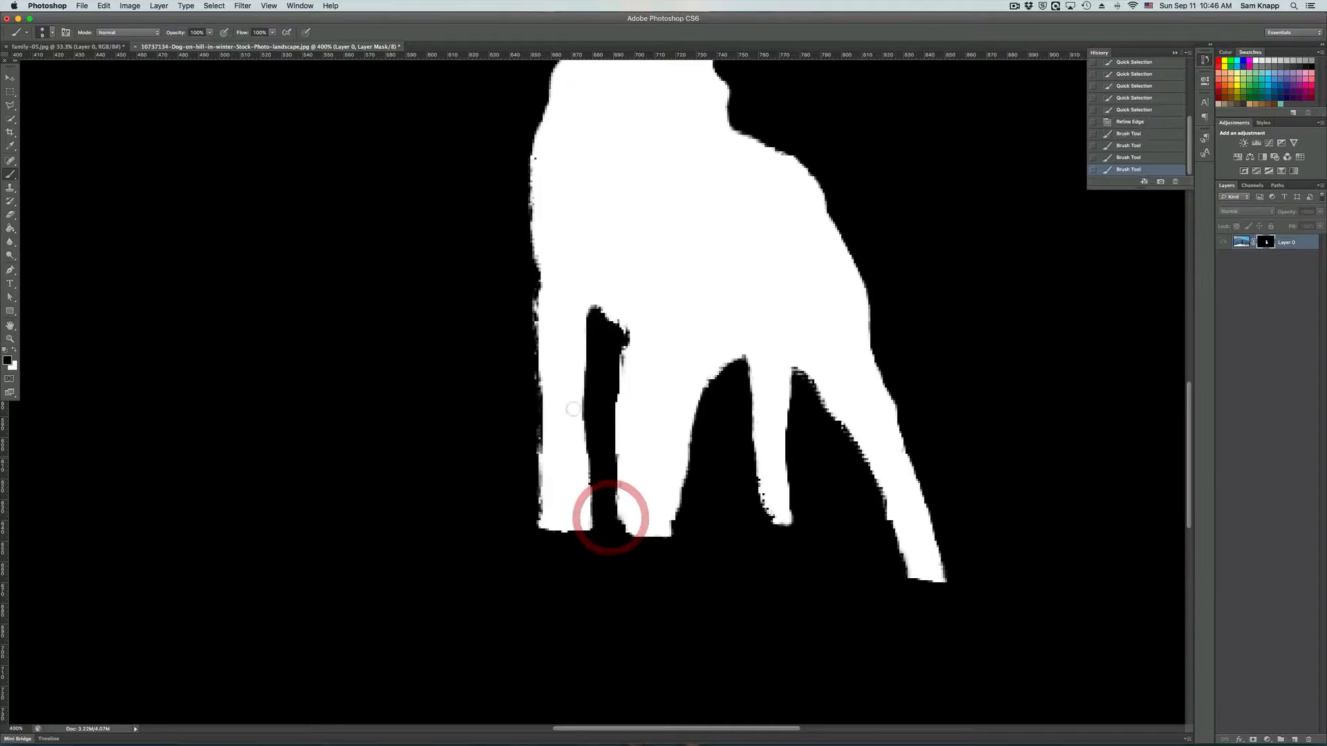
{"action": "mouse_move", "coordinate": [528, 292]}
{"action": "left_mouse_down"}
{"action": "mouse_move", "coordinate": [530, 515]}
{"action": "mouse_move", "coordinate": [533, 435]}
{"action": "left_mouse_up"}
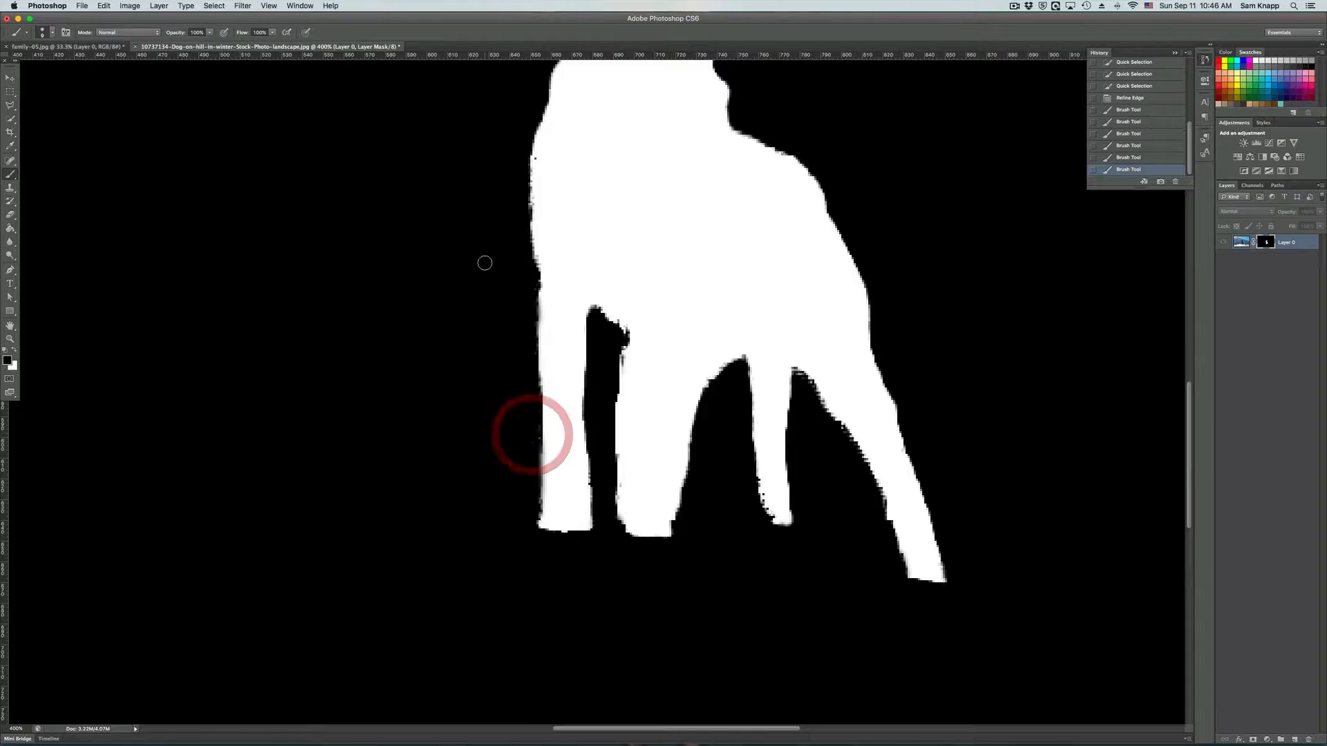
- Clean the rough mask edges on the inner side of the front leg and along the hind leg with black
{"action": "scroll", "coordinate": [485, 263], "scroll_direction": "up", "scroll_amount": 10}
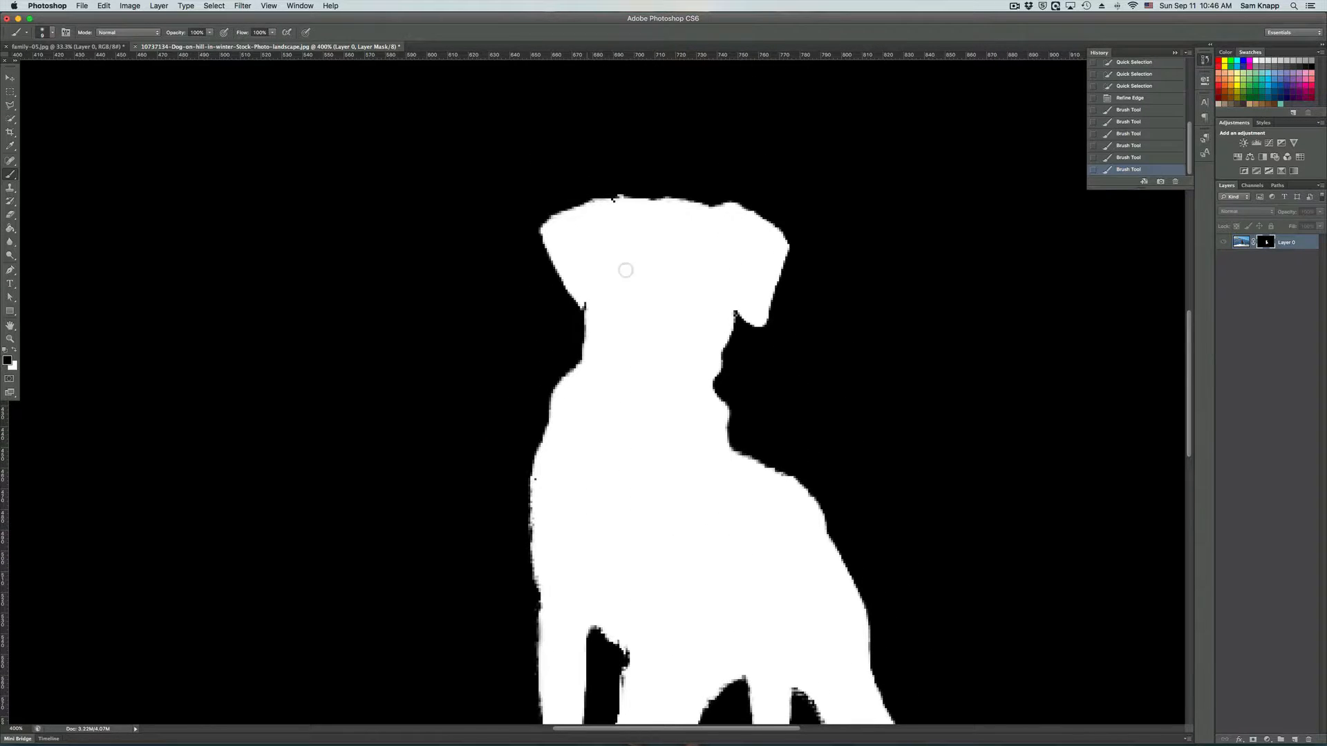
{"action": "scroll", "coordinate": [841, 441], "scroll_direction": "down", "scroll_amount": 5}
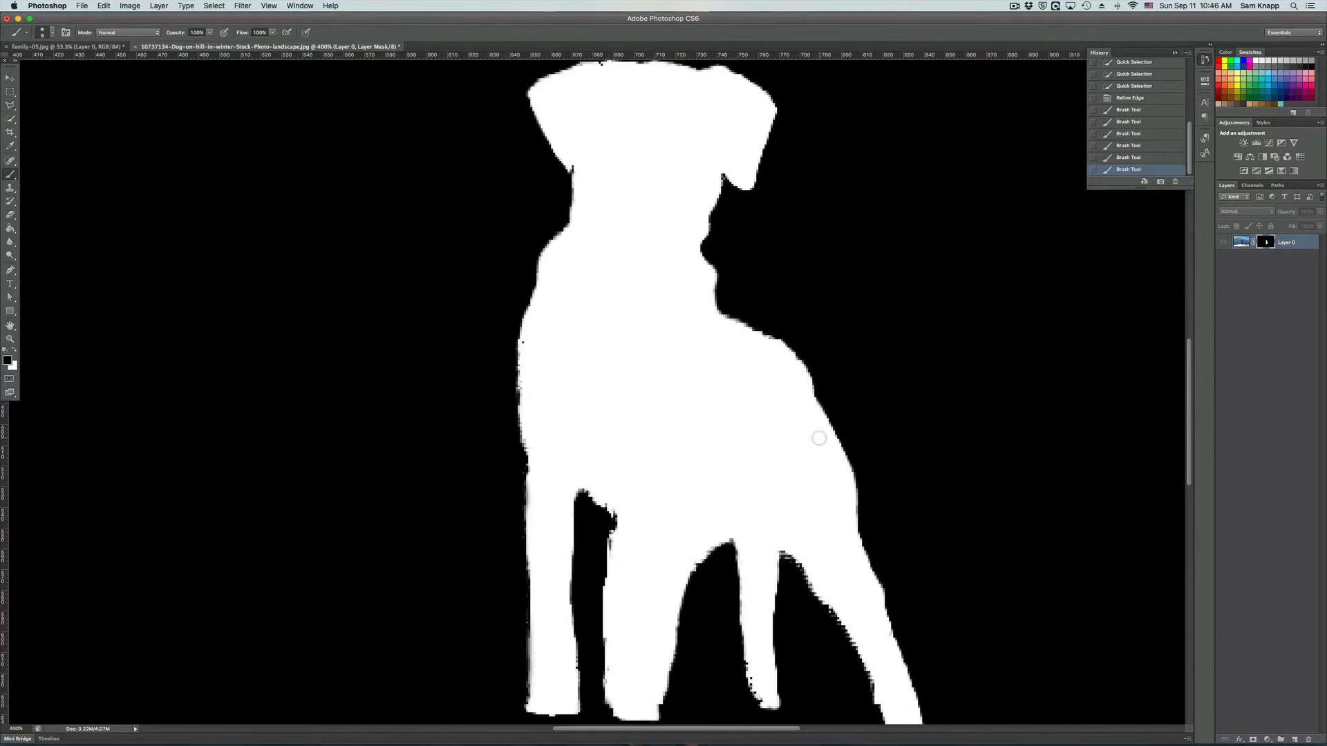
{"action": "scroll", "coordinate": [819, 438], "scroll_direction": "down", "scroll_amount": 3}
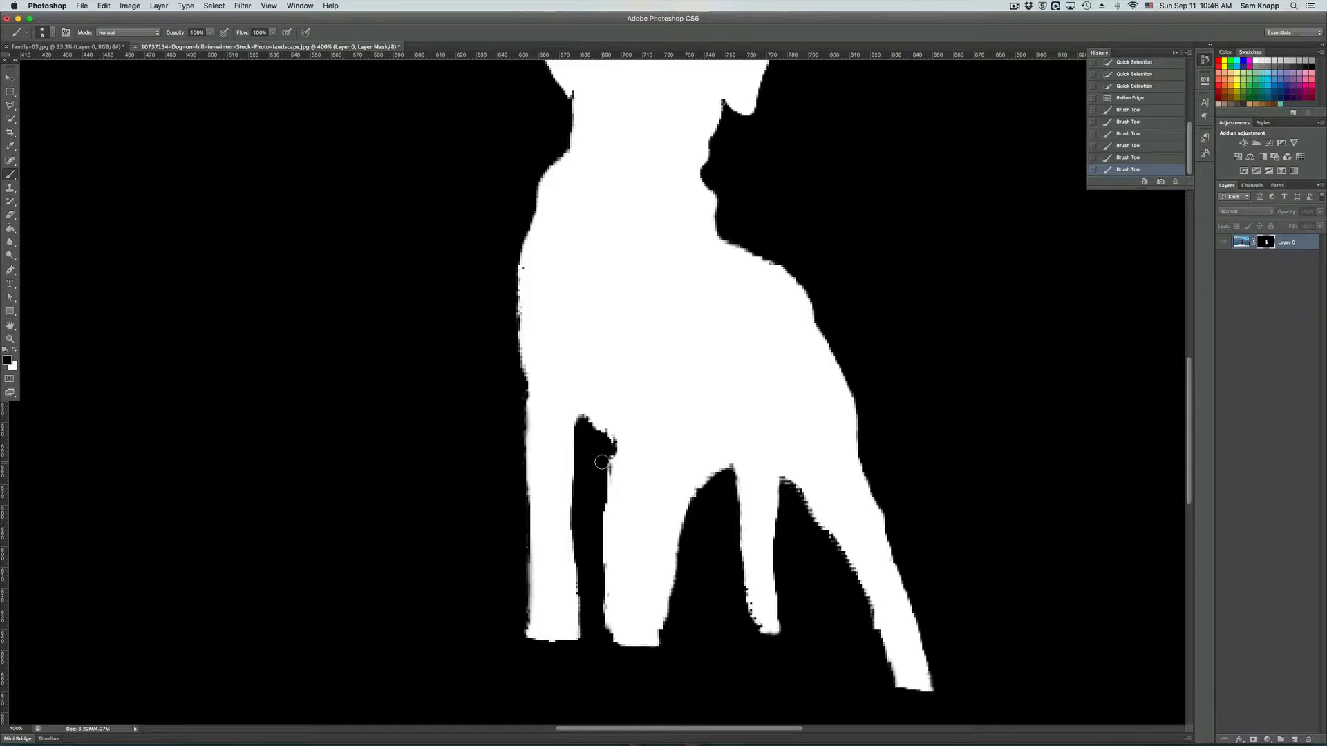
{"action": "left_click_drag", "start_coordinate": [602, 462], "coordinate": [602, 478]}
{"action": "left_click", "coordinate": [823, 540]}
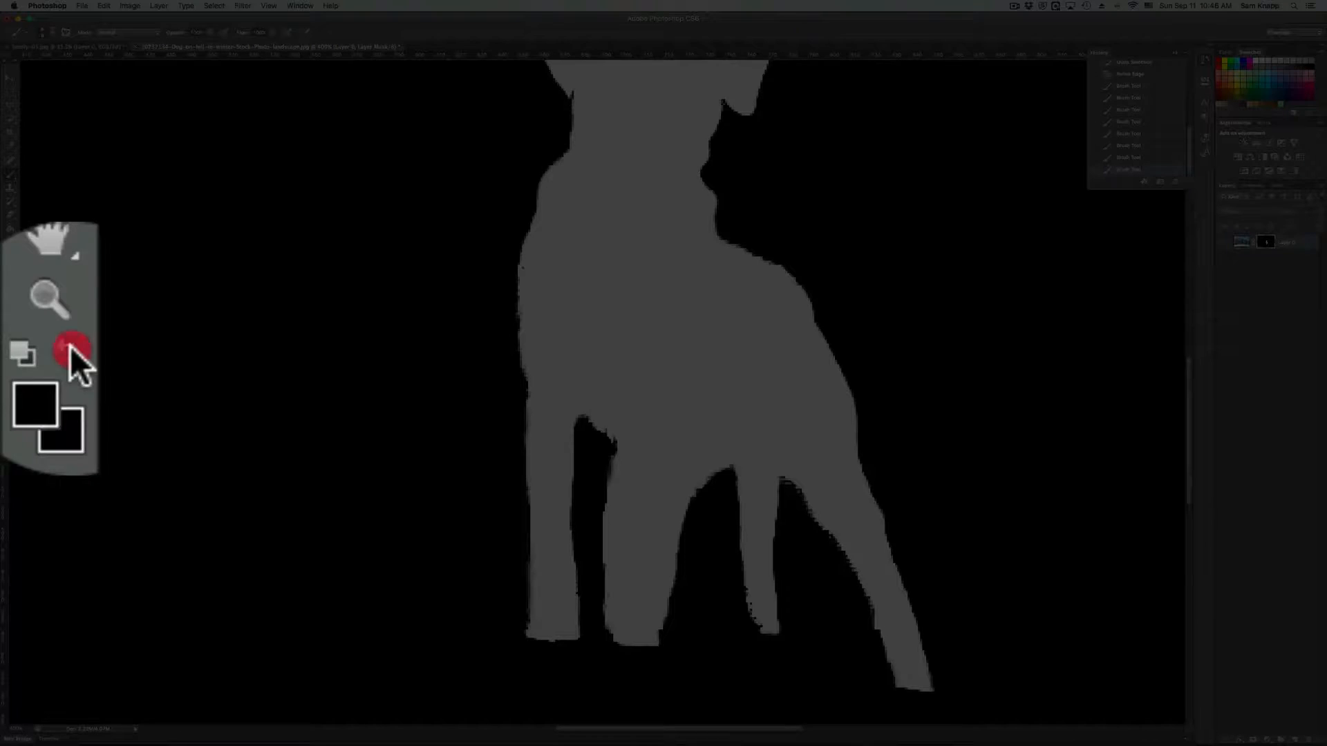
- Fill the black specks at the dog's chest edge and head top with white, and return to the normal masked view
{"action": "left_click", "coordinate": [13, 350]}
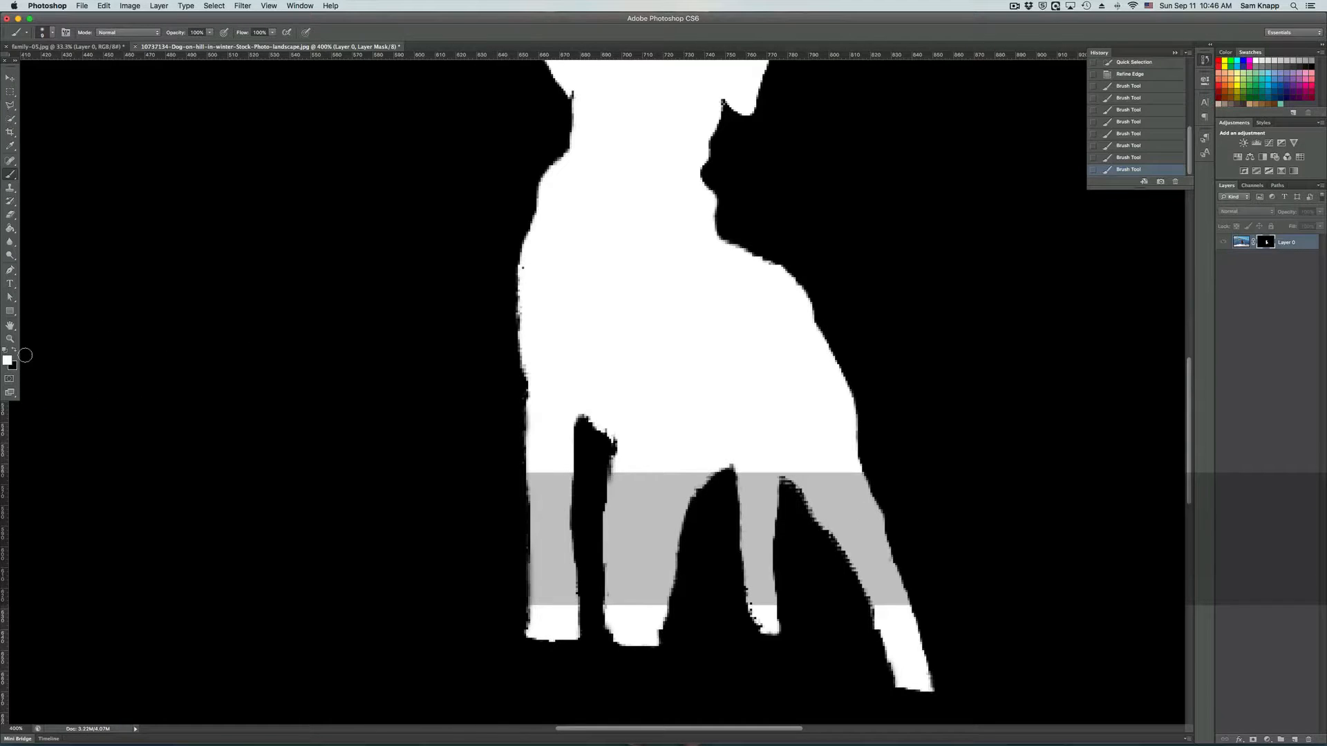
{"action": "left_click", "coordinate": [13, 351]}
{"action": "left_click", "coordinate": [14, 351]}
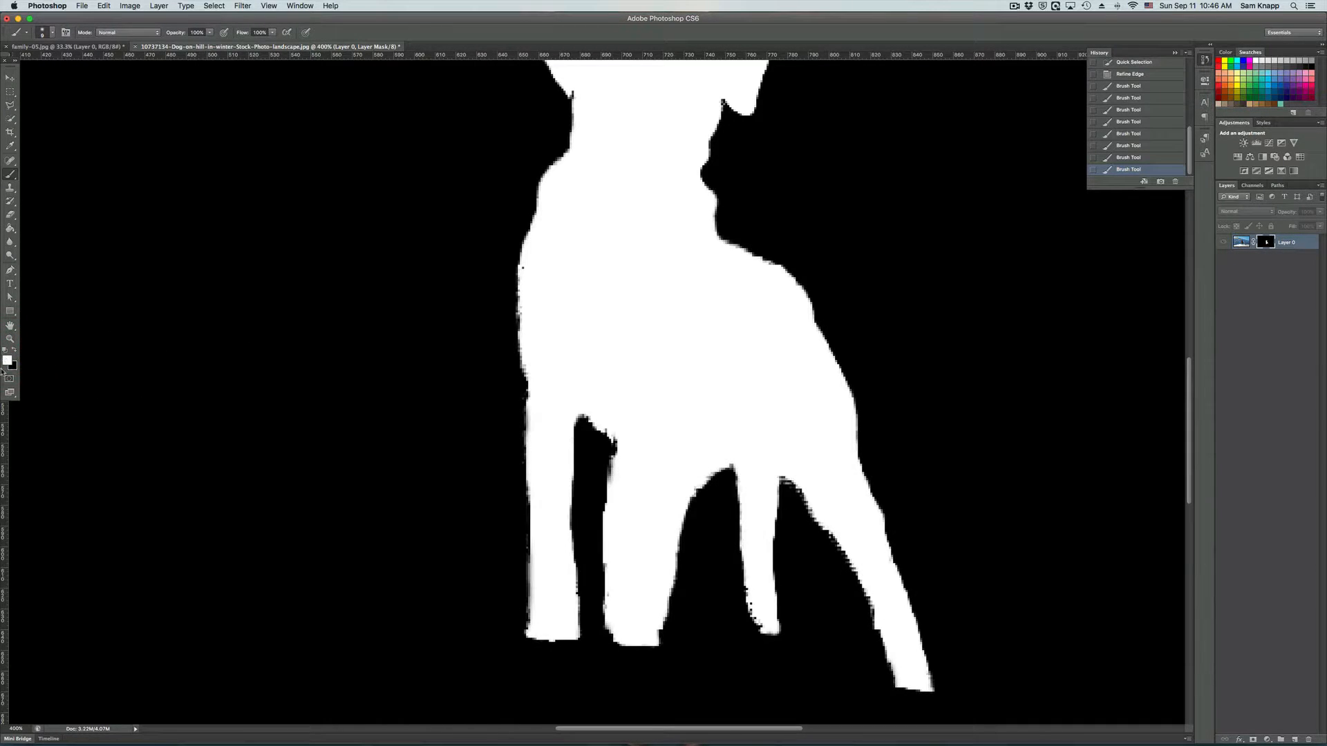
{"action": "left_click", "coordinate": [525, 269]}
{"action": "scroll", "coordinate": [587, 237], "scroll_direction": "up", "scroll_amount": 10}
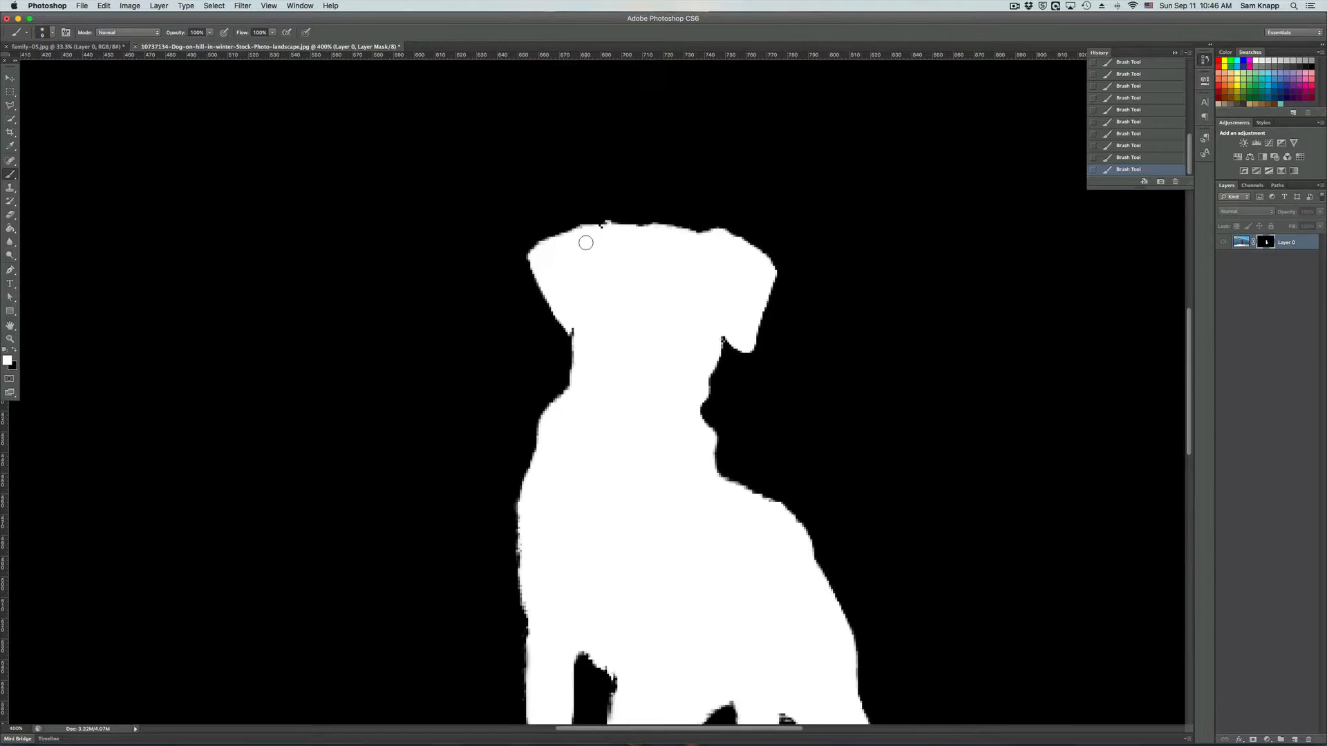
{"action": "left_click", "coordinate": [598, 295]}
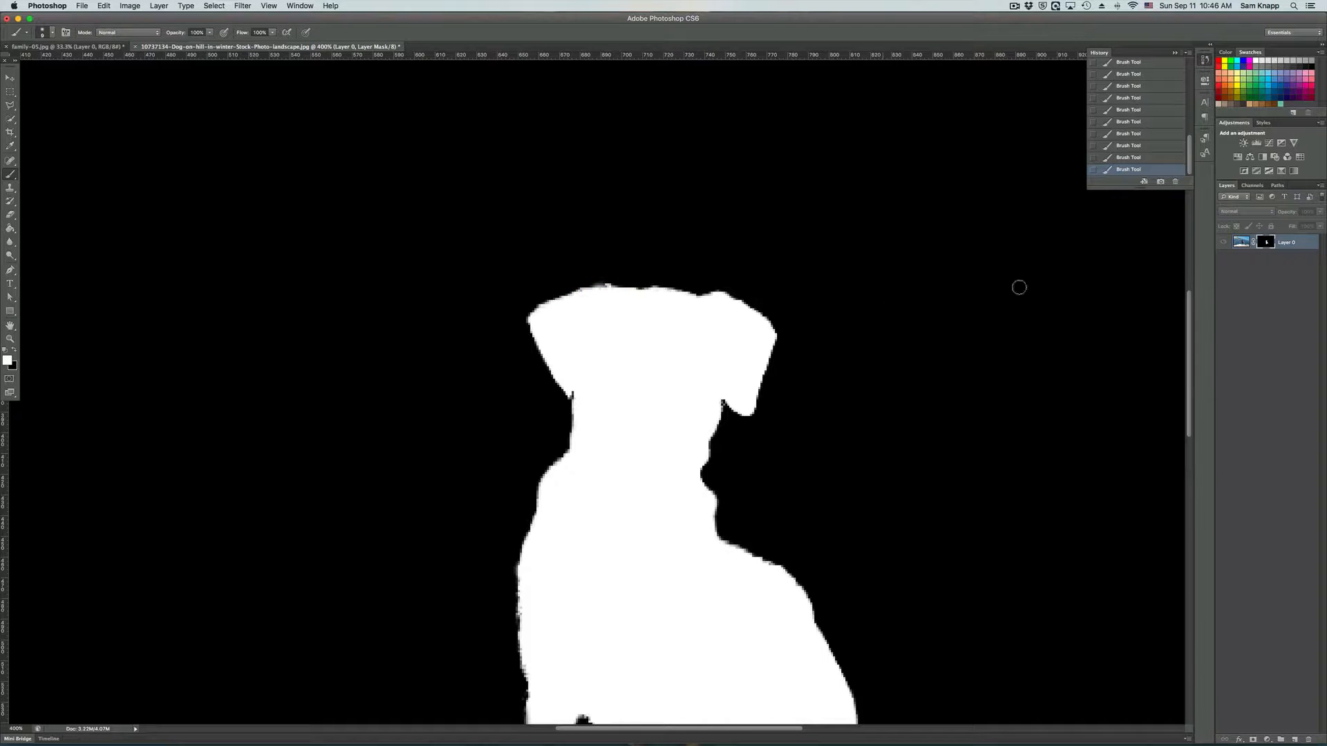
{"action": "left_click", "coordinate": [1266, 244], "text": "alt"}
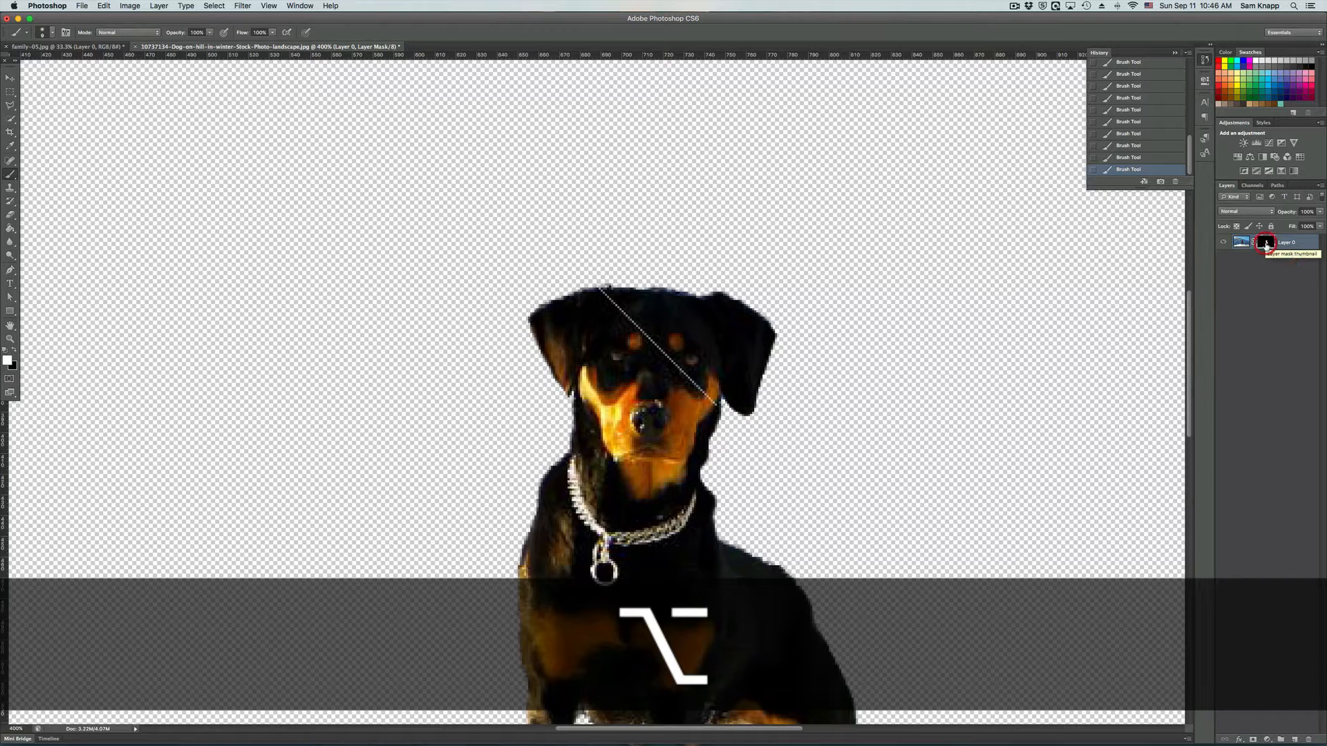
{"action": "scroll", "coordinate": [915, 279], "scroll_direction": "down", "scroll_amount": 5}
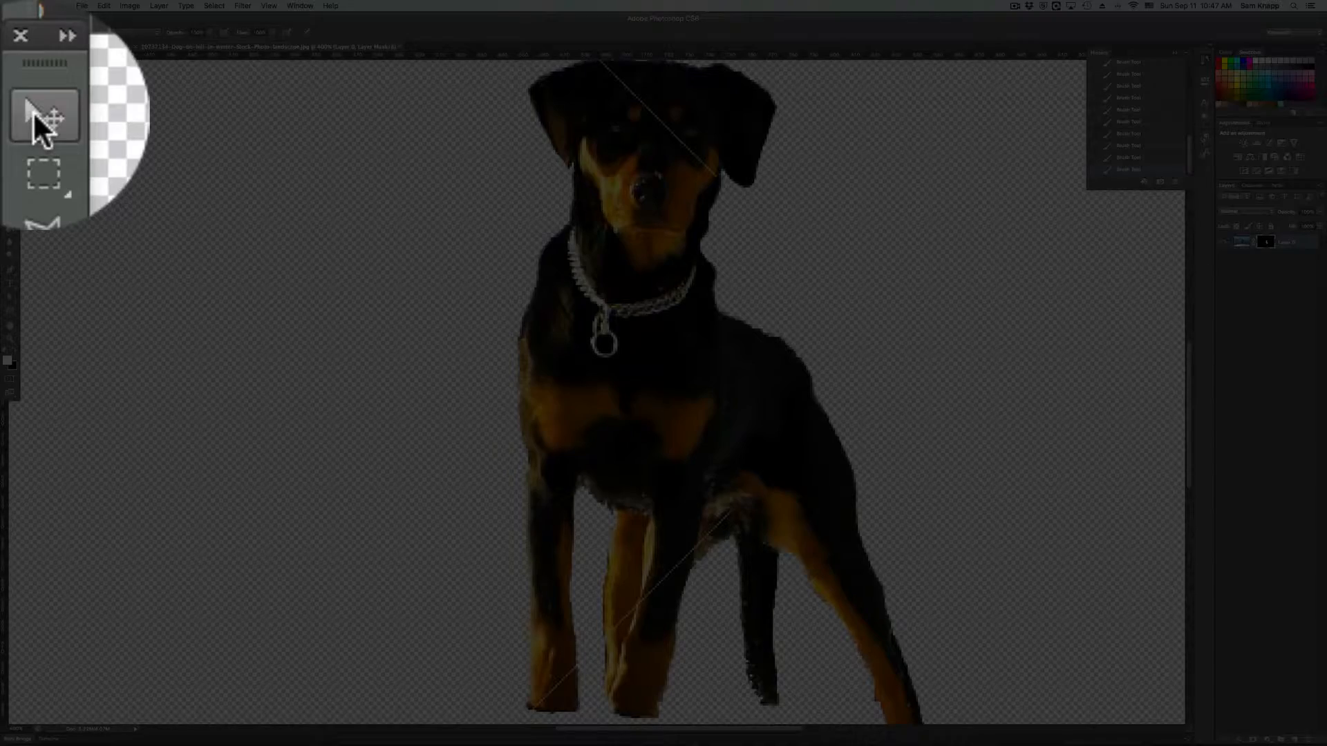
- Copy the masked dog layer into family-05.jpg with the Move tool and place it on the grass left of the family
{"action": "left_click", "coordinate": [11, 77]}
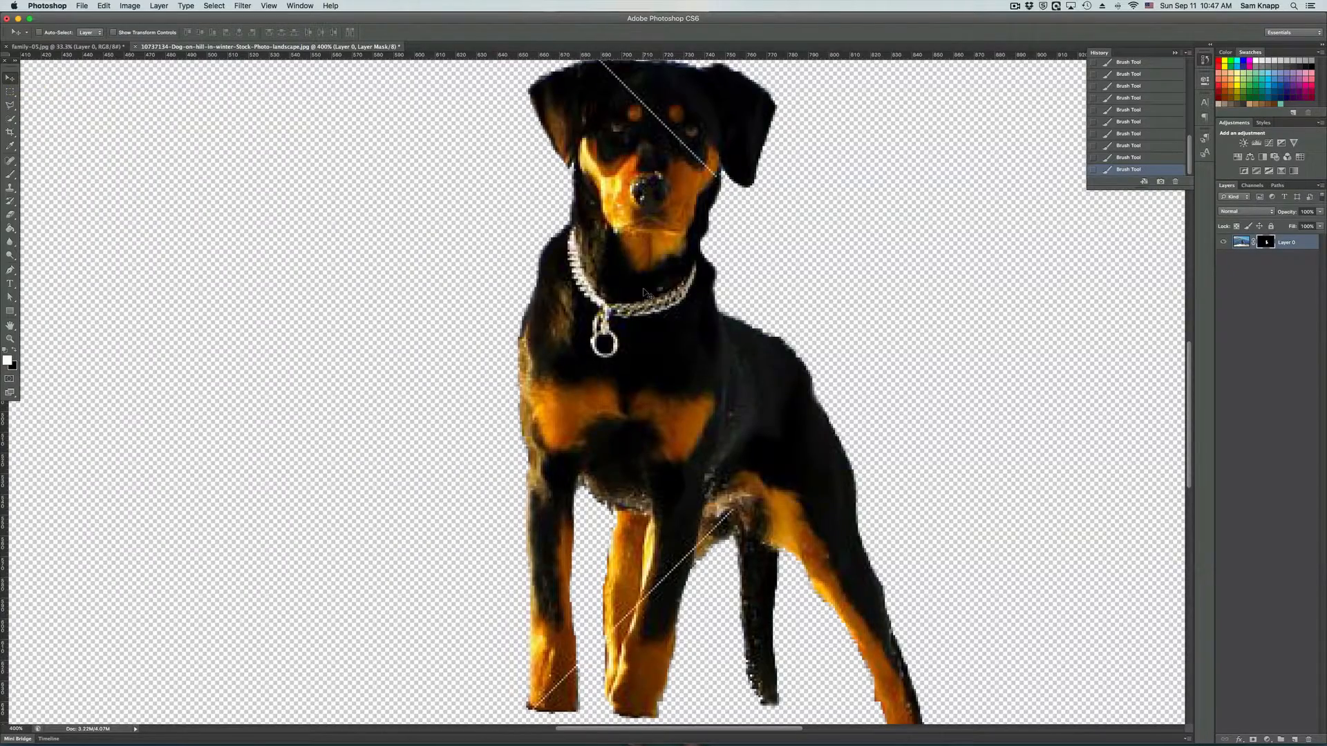
{"action": "left_click_drag", "start_coordinate": [643, 291], "coordinate": [95, 46]}
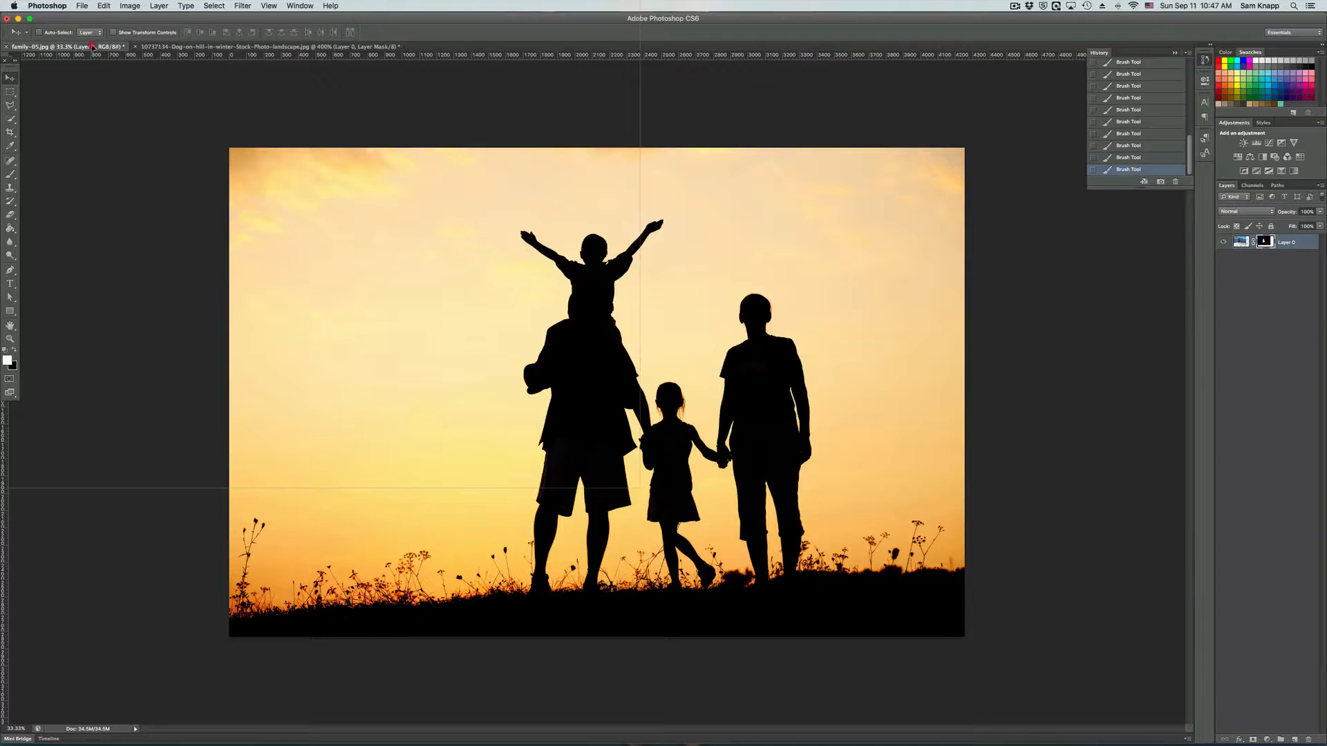
{"action": "left_click_drag", "start_coordinate": [93, 47], "coordinate": [458, 207]}
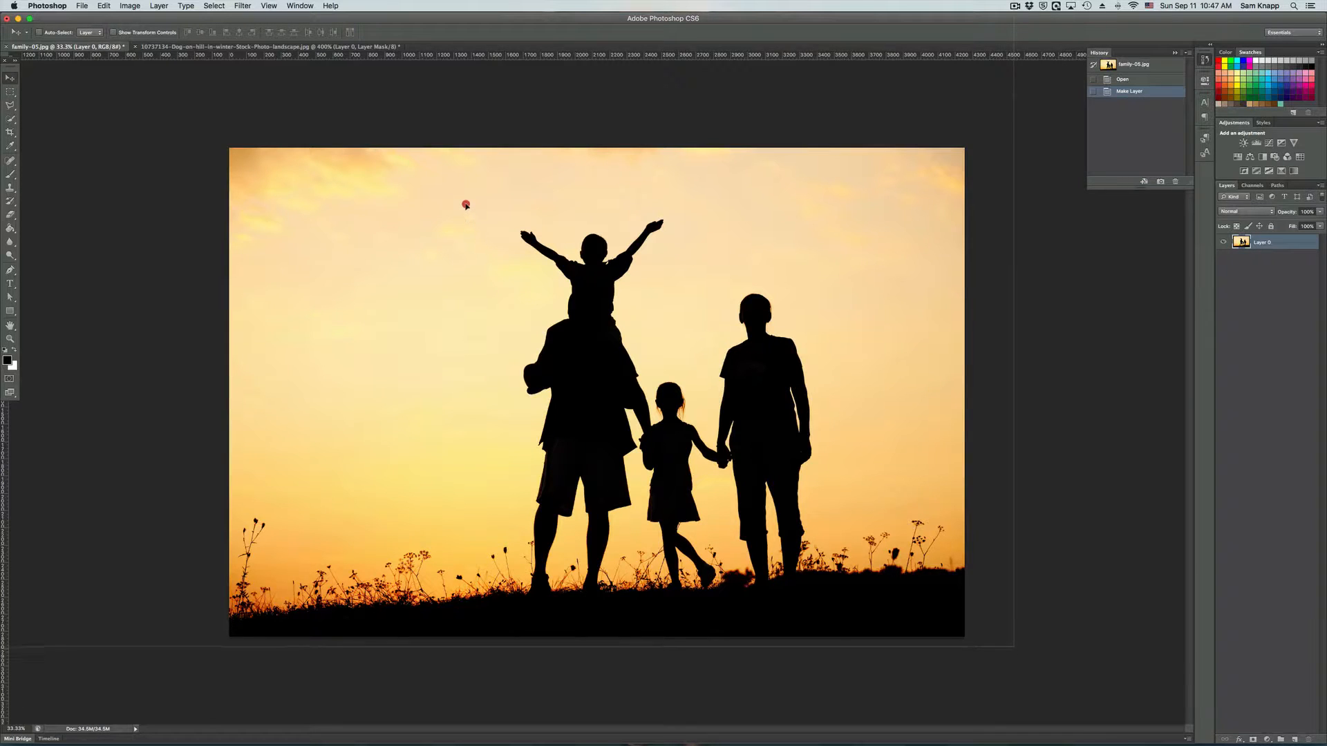
{"action": "left_click_drag", "start_coordinate": [466, 205], "coordinate": [508, 288]}
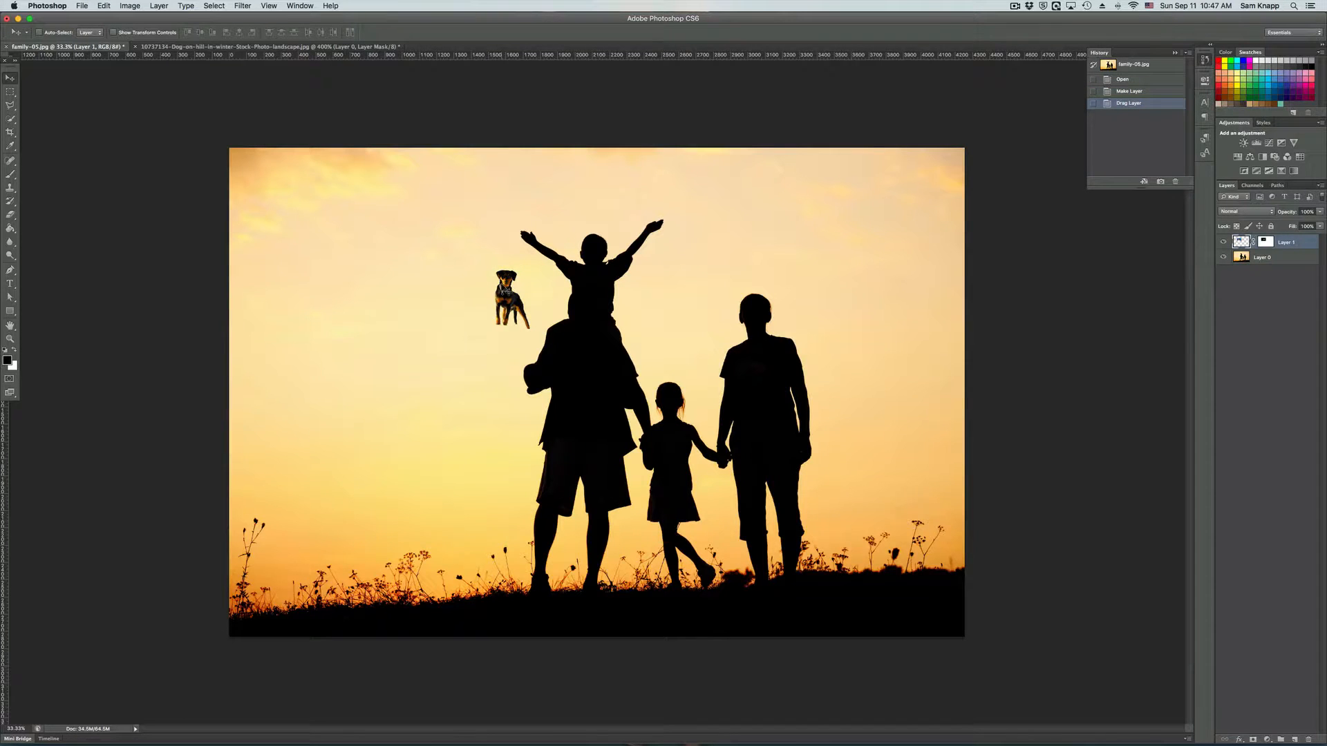
{"action": "left_click_drag", "start_coordinate": [508, 288], "coordinate": [441, 577]}
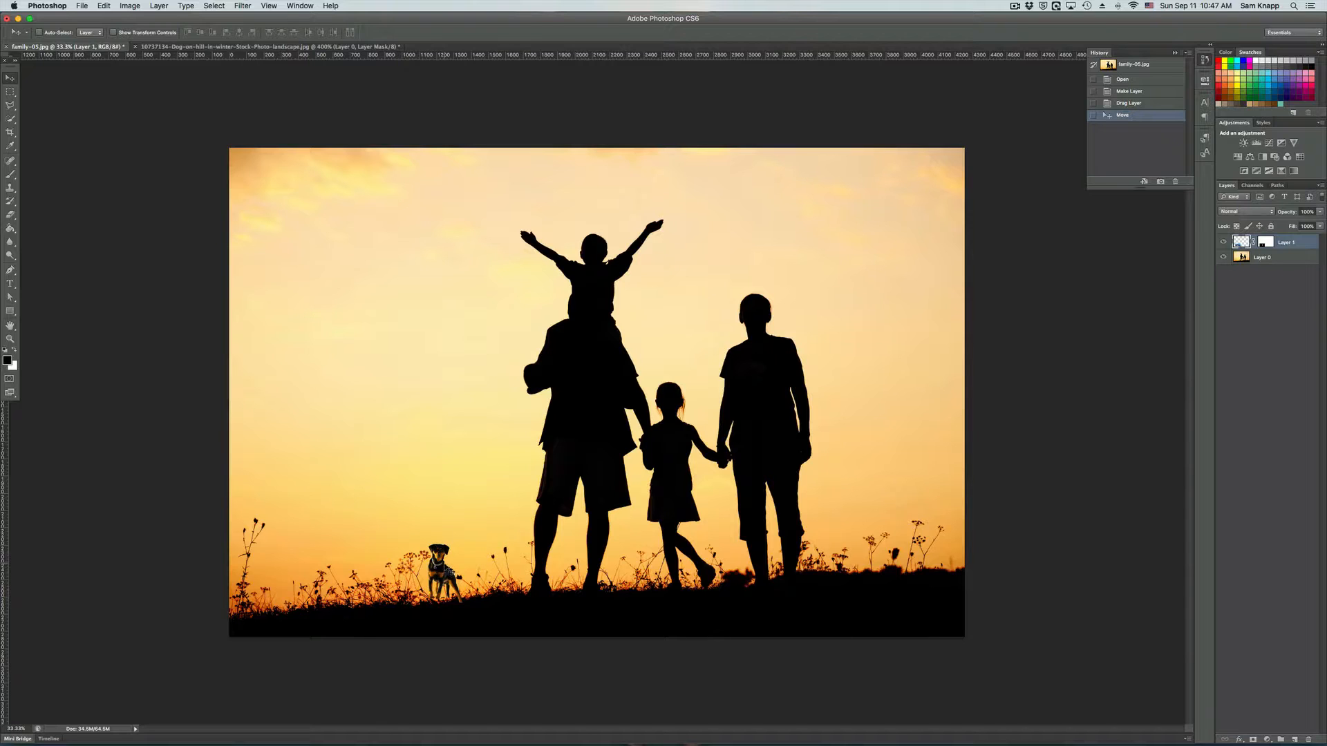
{"action": "left_click", "coordinate": [103, 6]}
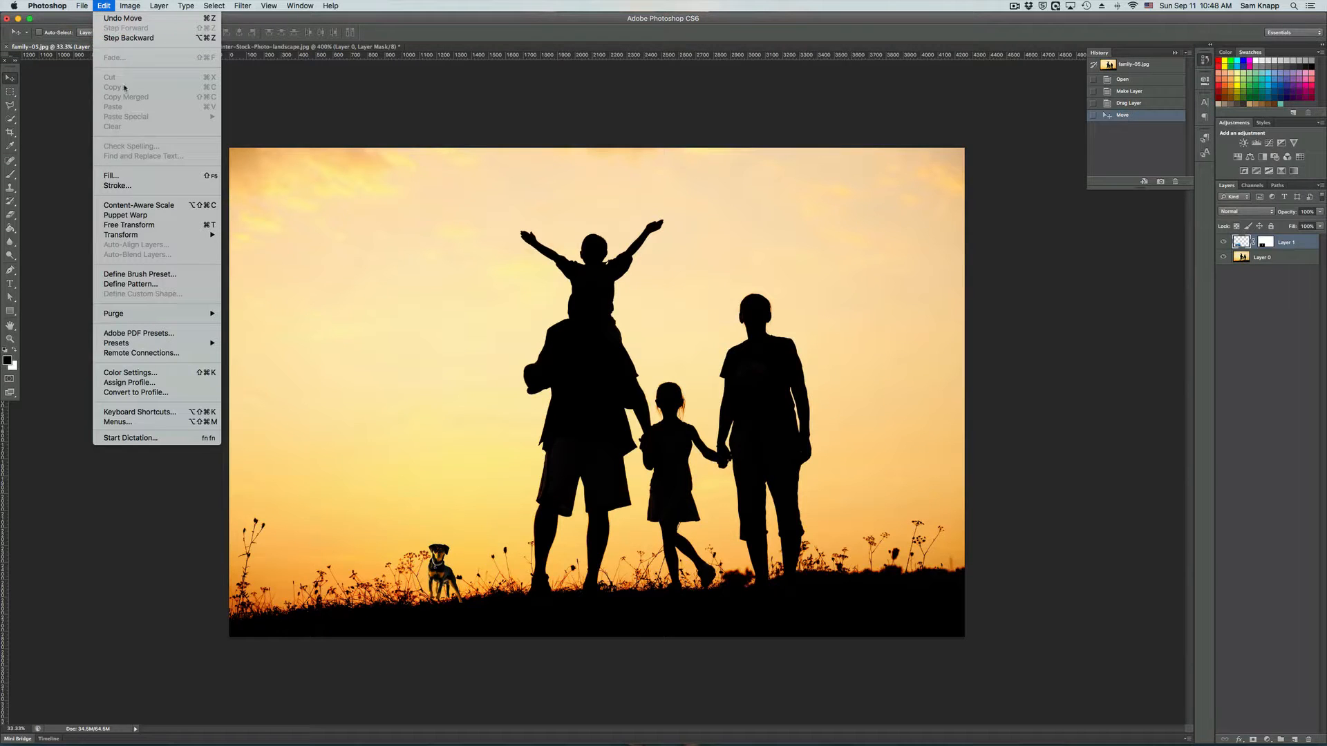
{"action": "mouse_move", "coordinate": [141, 239]}
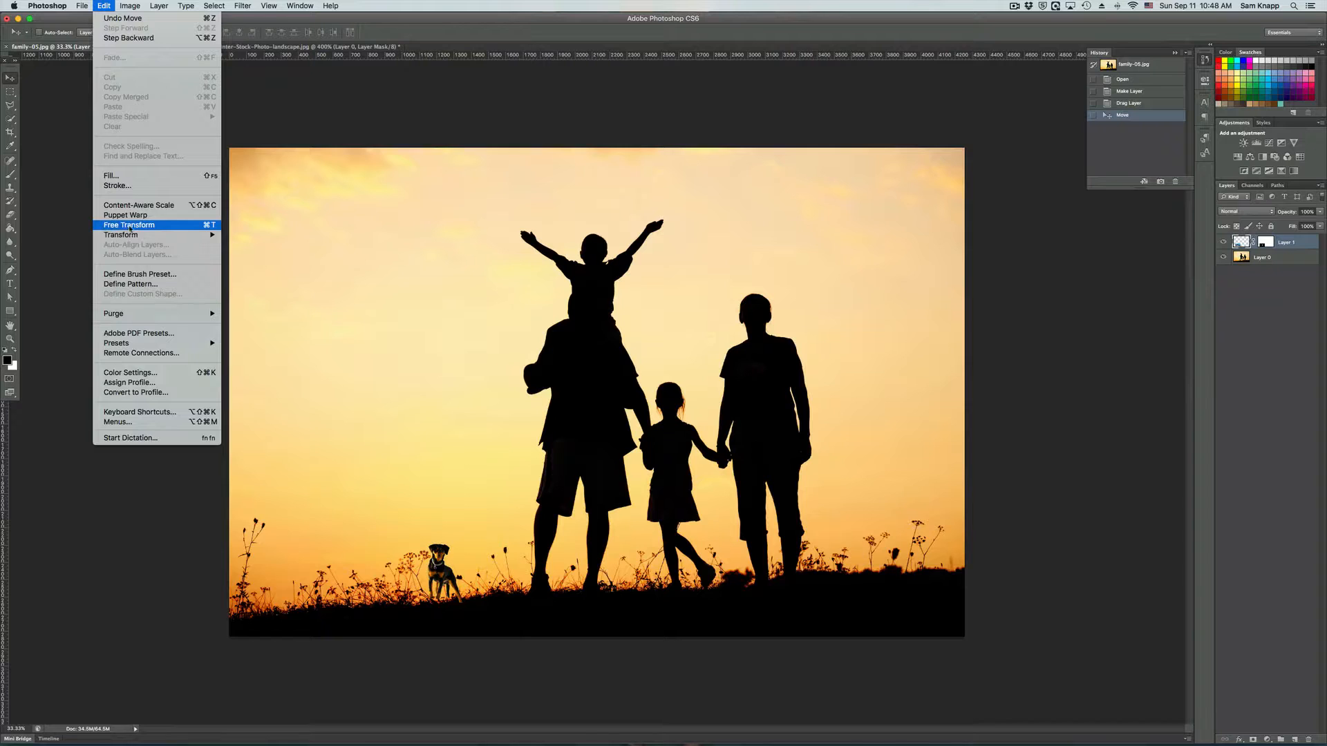
{"action": "left_click", "coordinate": [285, 83]}
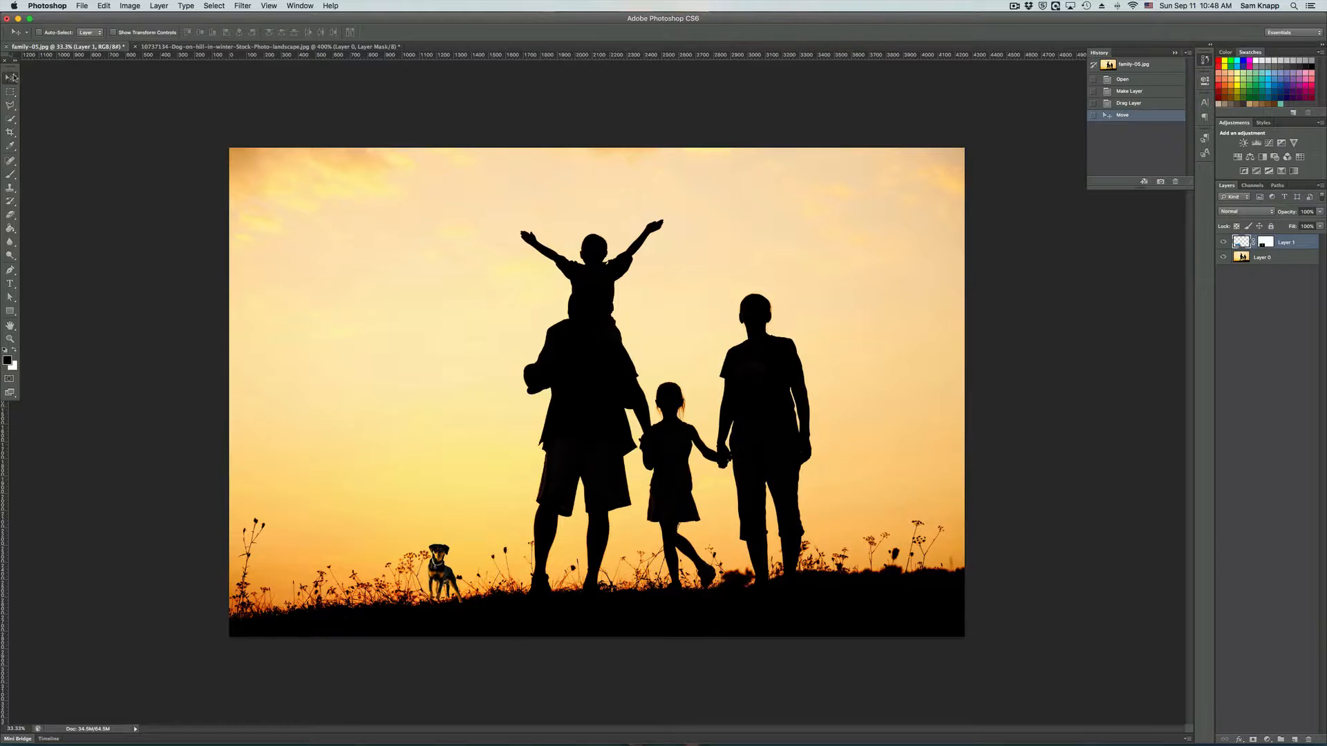
- Show the transform controls for the dog layer, try stretching the dog vertically and undo the stretch
{"action": "left_click", "coordinate": [113, 32]}
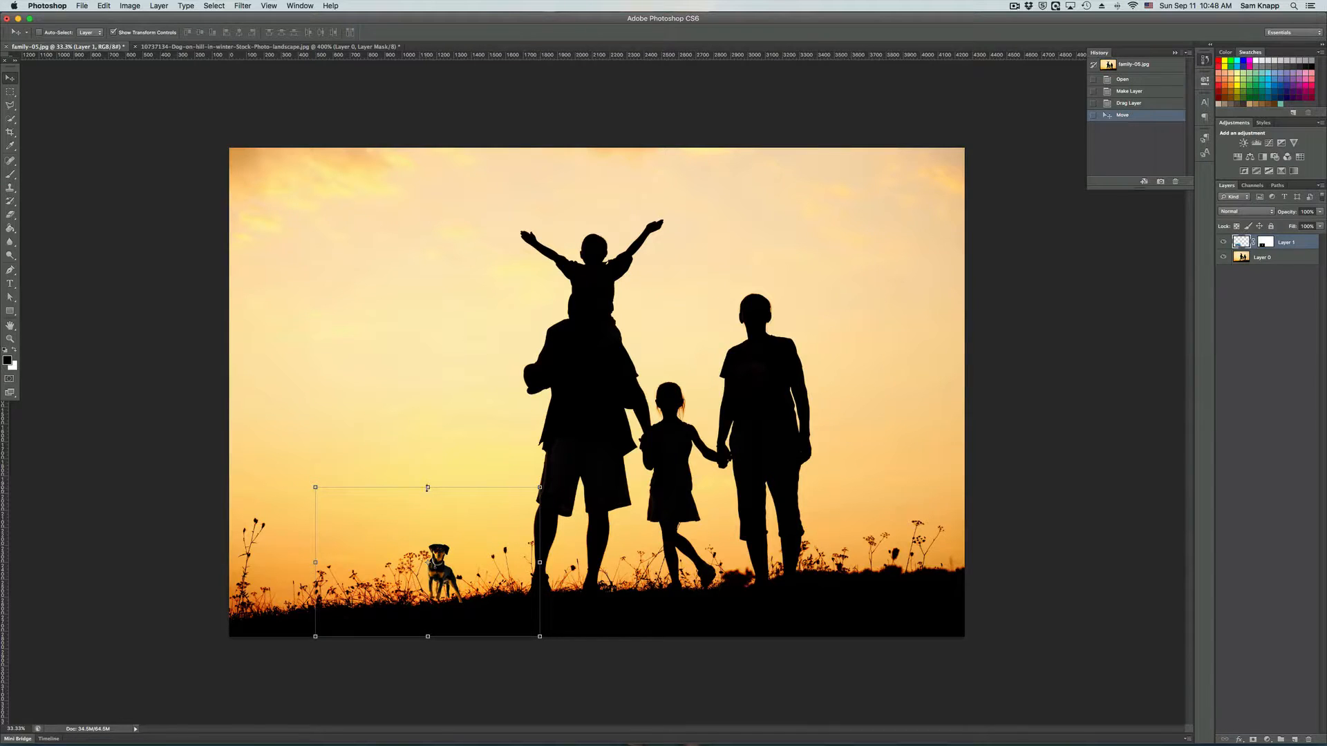
{"action": "left_click_drag", "start_coordinate": [428, 487], "coordinate": [414, 224]}
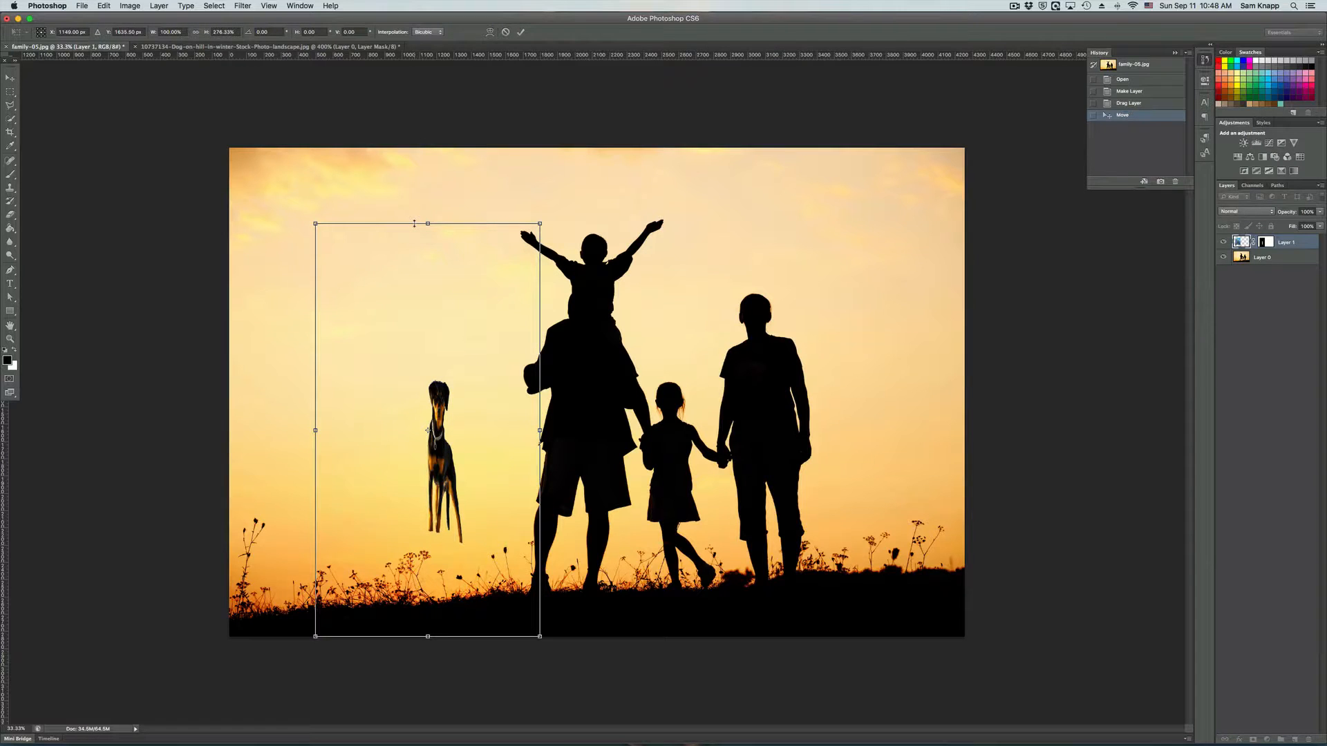
{"action": "key", "text": "super+z"}
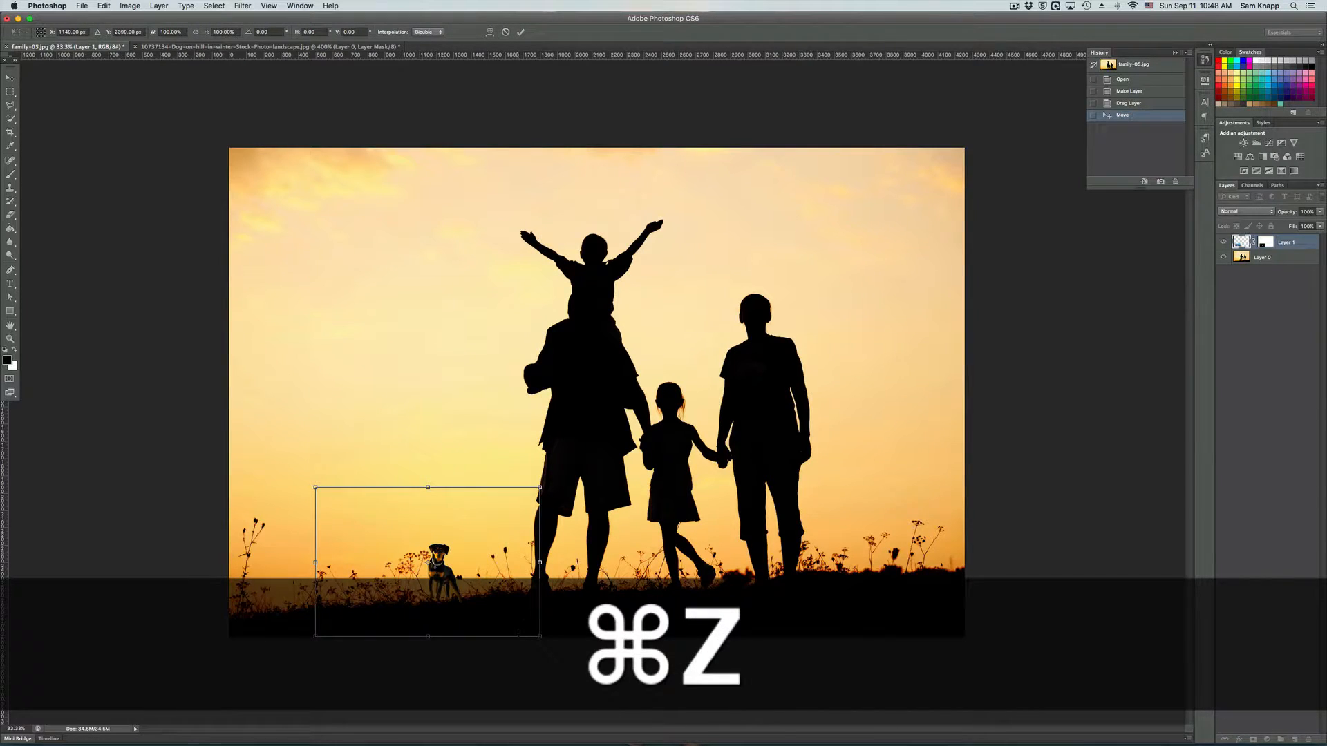
- Scale the dog up proportionally to about 208% and reposition it on the grass left of the family
{"action": "key", "text": "shift"}
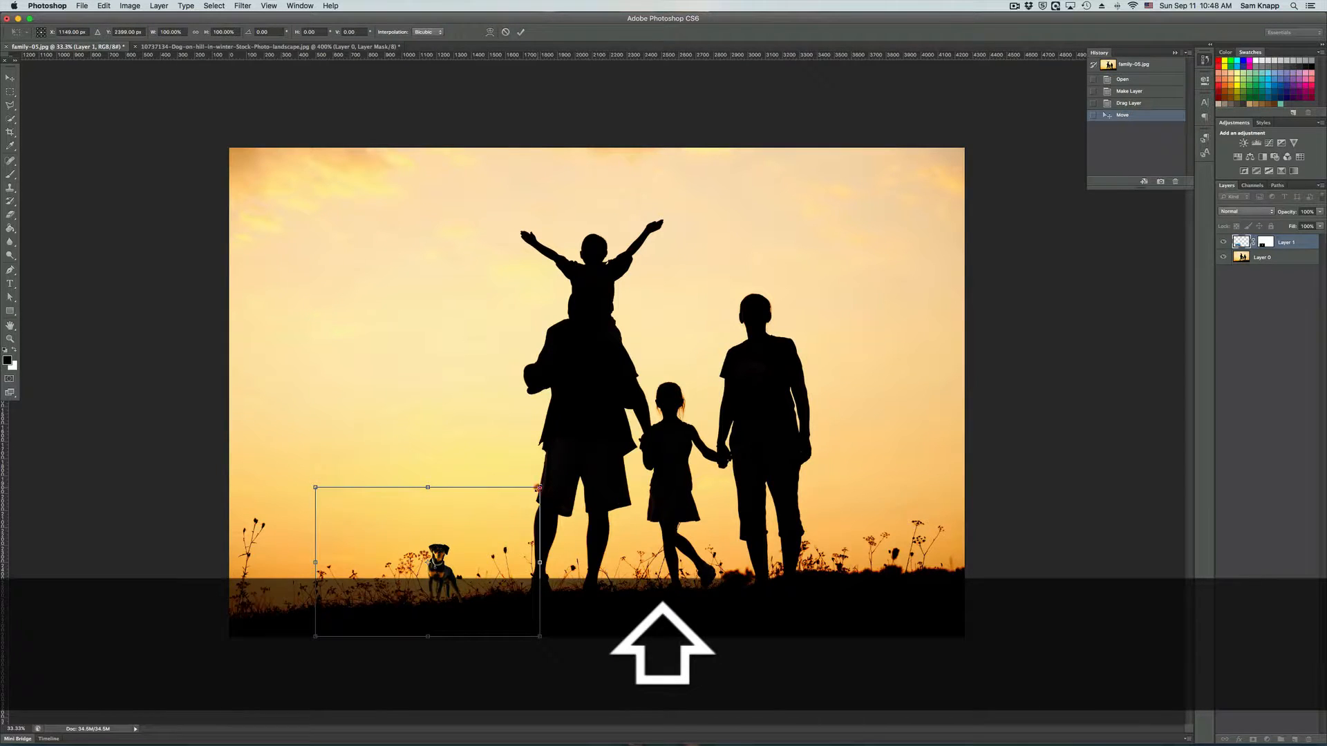
{"action": "left_click_drag", "start_coordinate": [539, 488], "coordinate": [775, 312]}
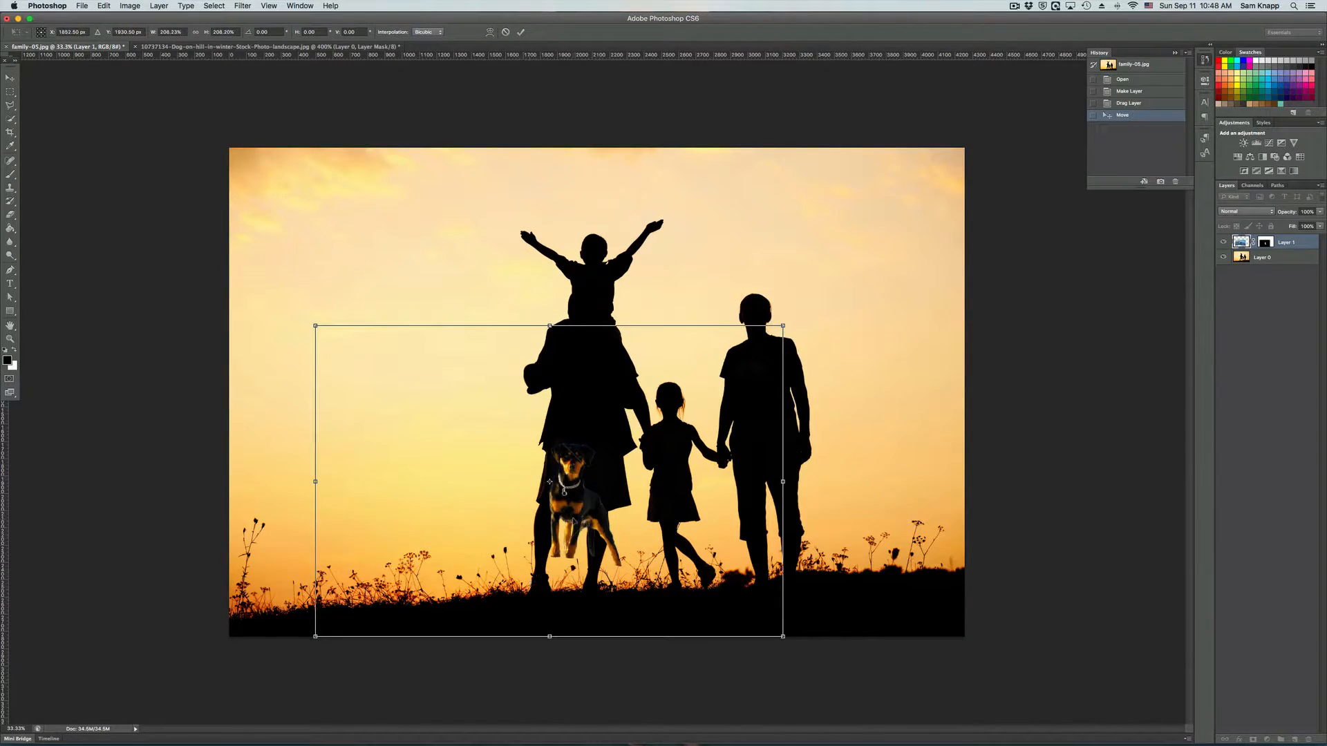
{"action": "left_click_drag", "start_coordinate": [569, 513], "coordinate": [414, 564]}
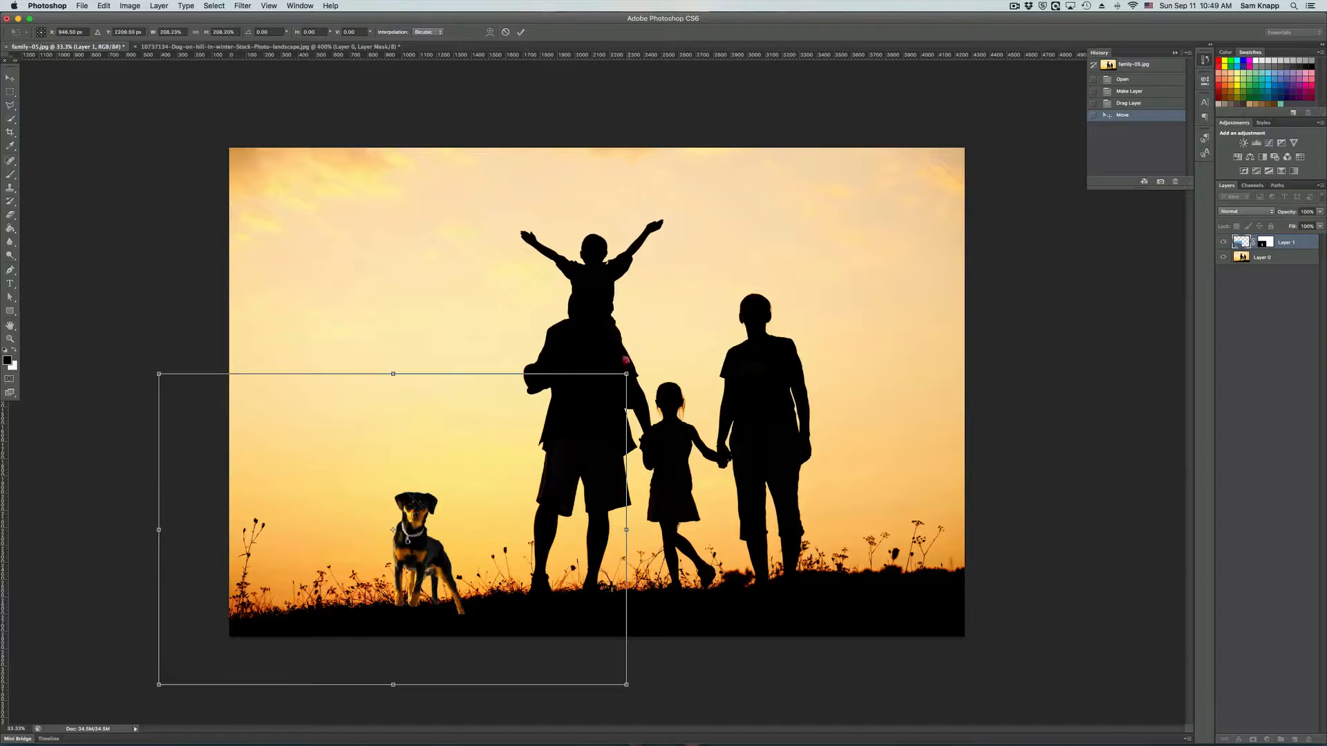
- Apply a rotation of about -3° to the dog so it follows the hill's slope, and hide the transform controls
{"action": "left_click_drag", "start_coordinate": [625, 360], "coordinate": [555, 404]}
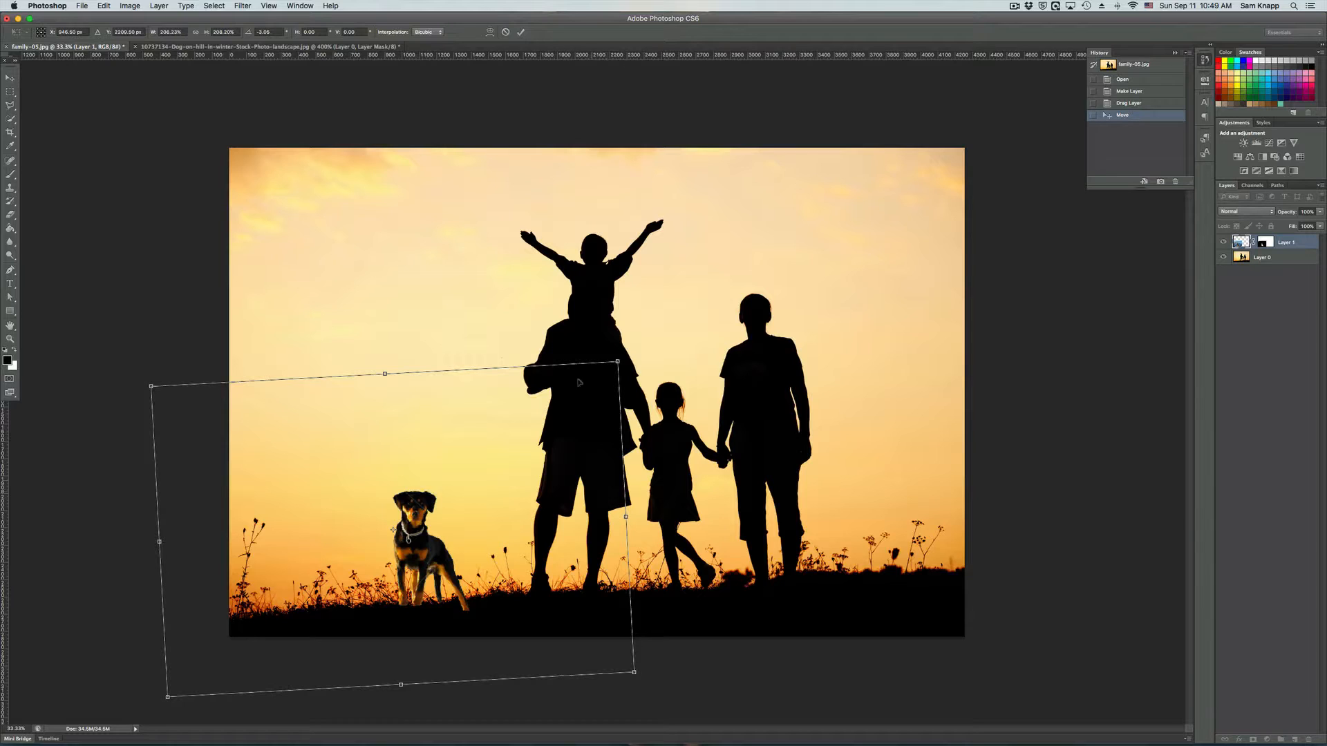
{"action": "left_click", "coordinate": [520, 33]}
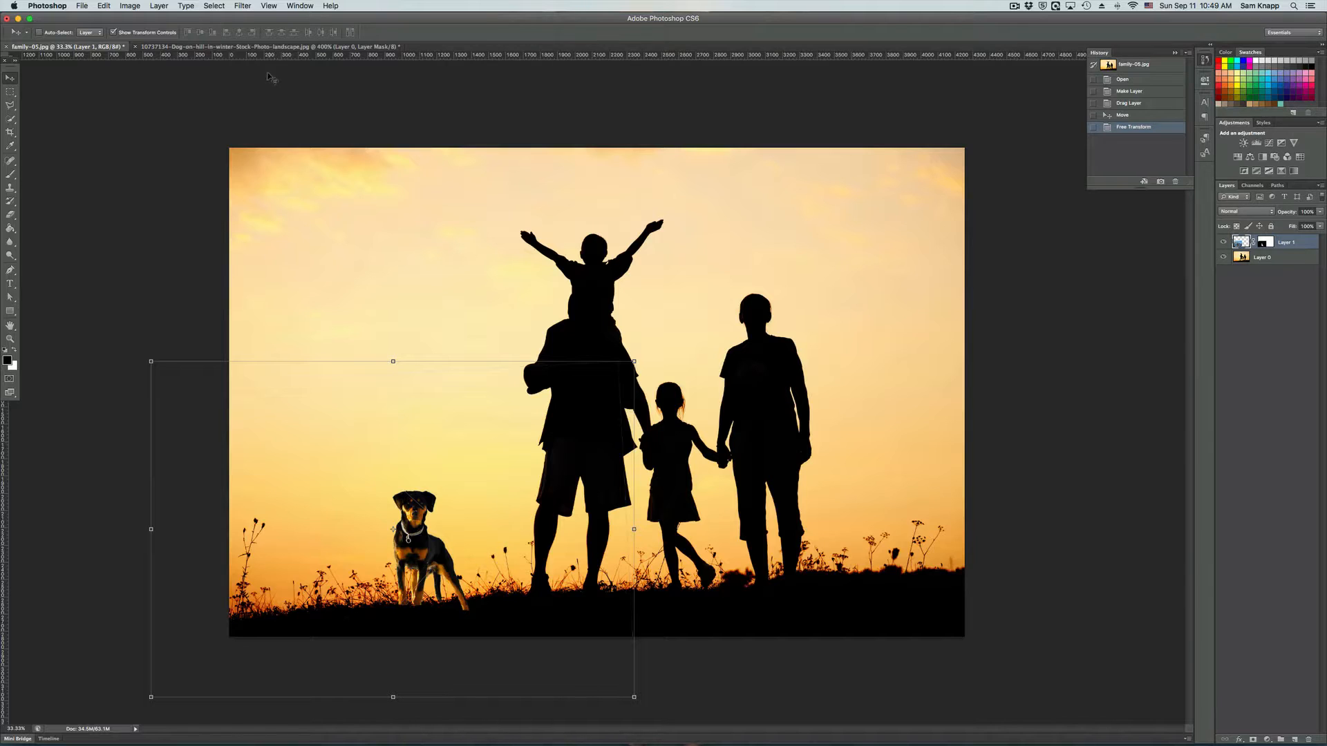
{"action": "left_click", "coordinate": [113, 33]}
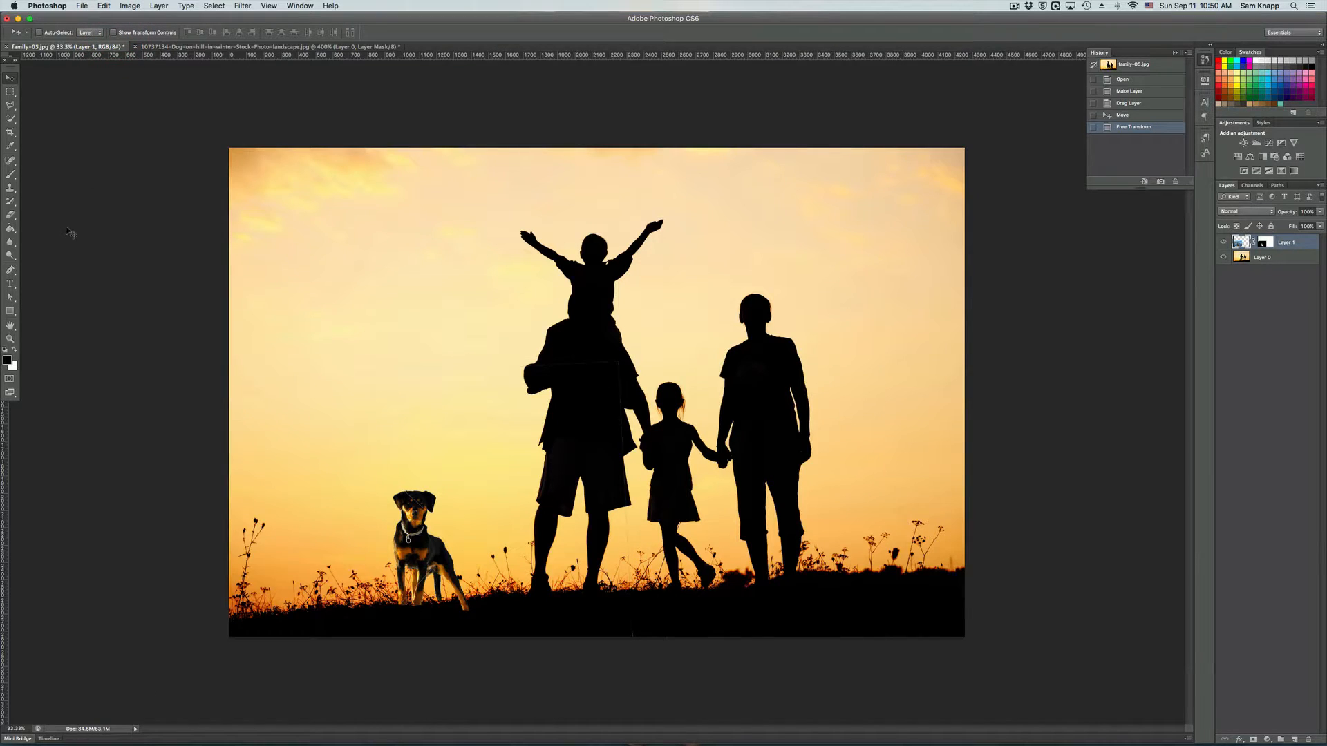
{"action": "key", "text": "super+equal"}
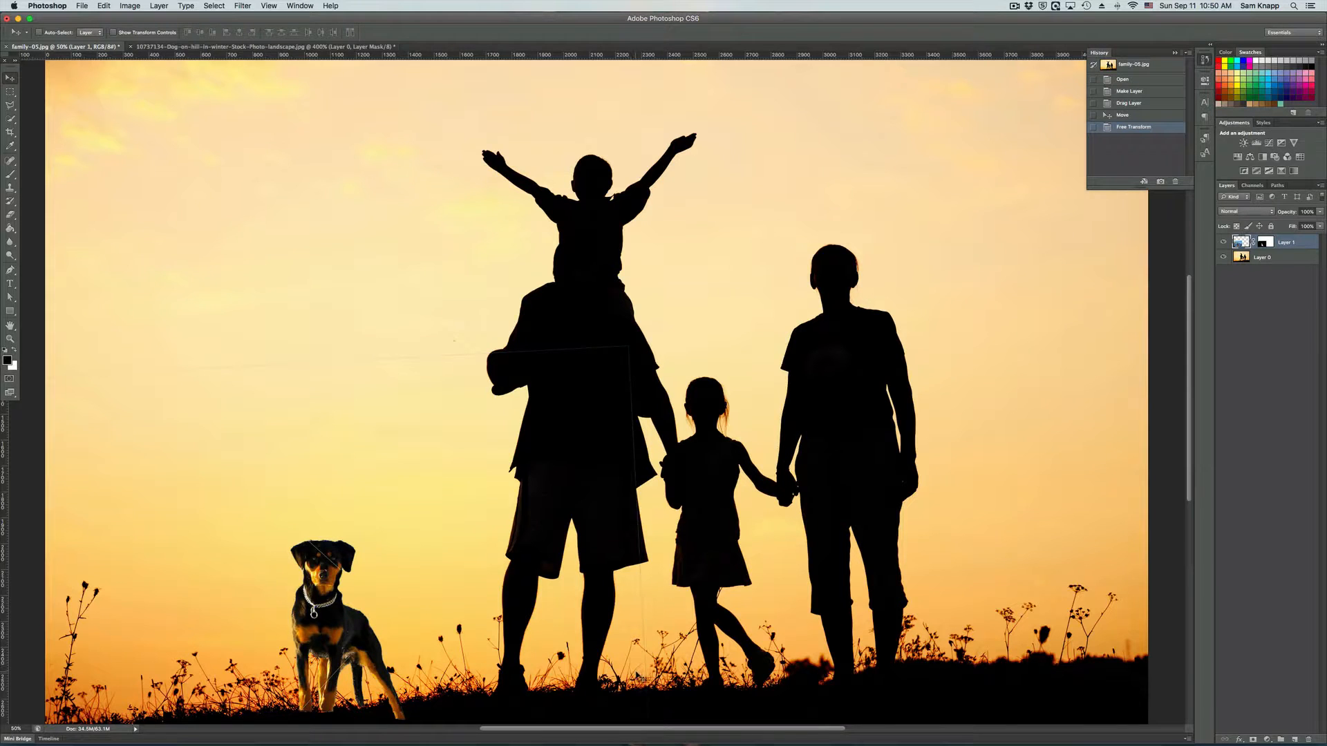
- Switch to the Brush tool and enlarge its tip for painting out the faint stray lines around the composited dog
{"action": "scroll", "coordinate": [634, 653], "scroll_direction": "down", "scroll_amount": 3}
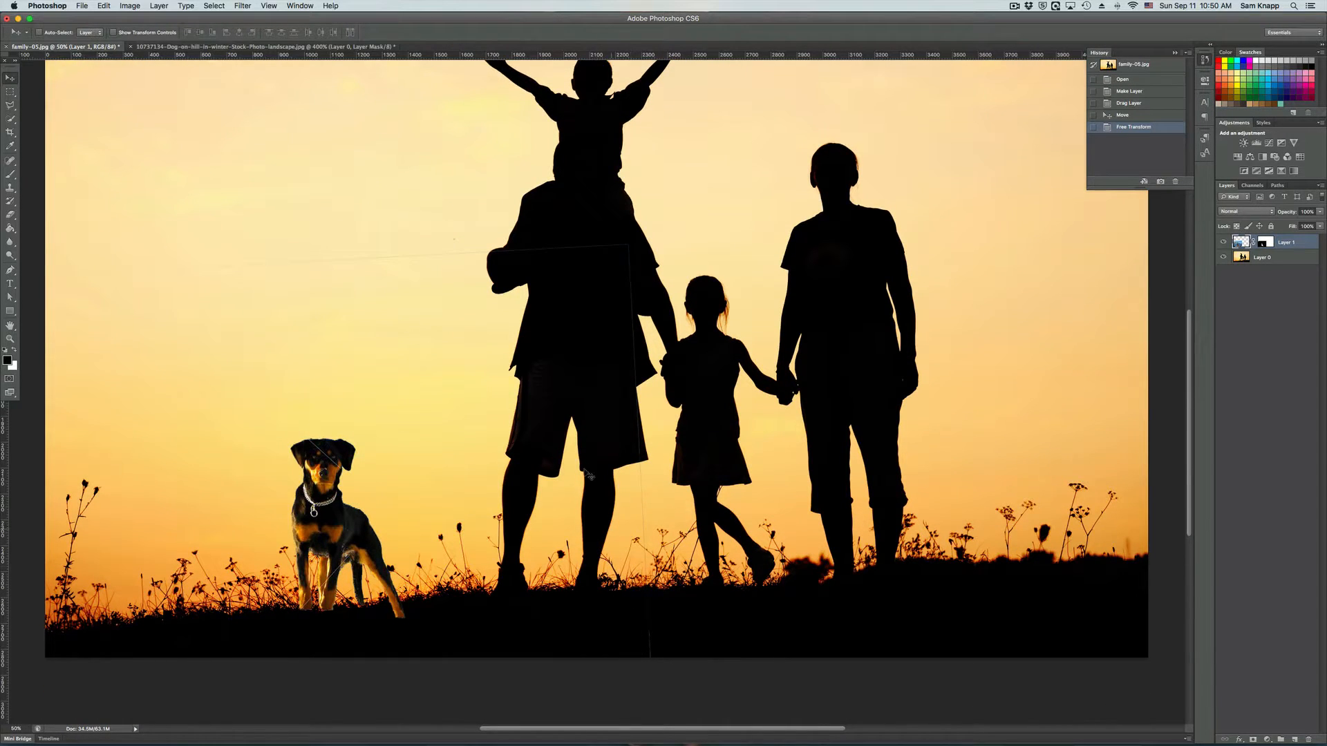
{"action": "scroll", "coordinate": [567, 458], "scroll_direction": "up", "scroll_amount": 1}
{"action": "scroll", "coordinate": [566, 458], "scroll_direction": "left", "scroll_amount": 3}
{"action": "scroll", "coordinate": [566, 457], "scroll_direction": "right", "scroll_amount": 1}
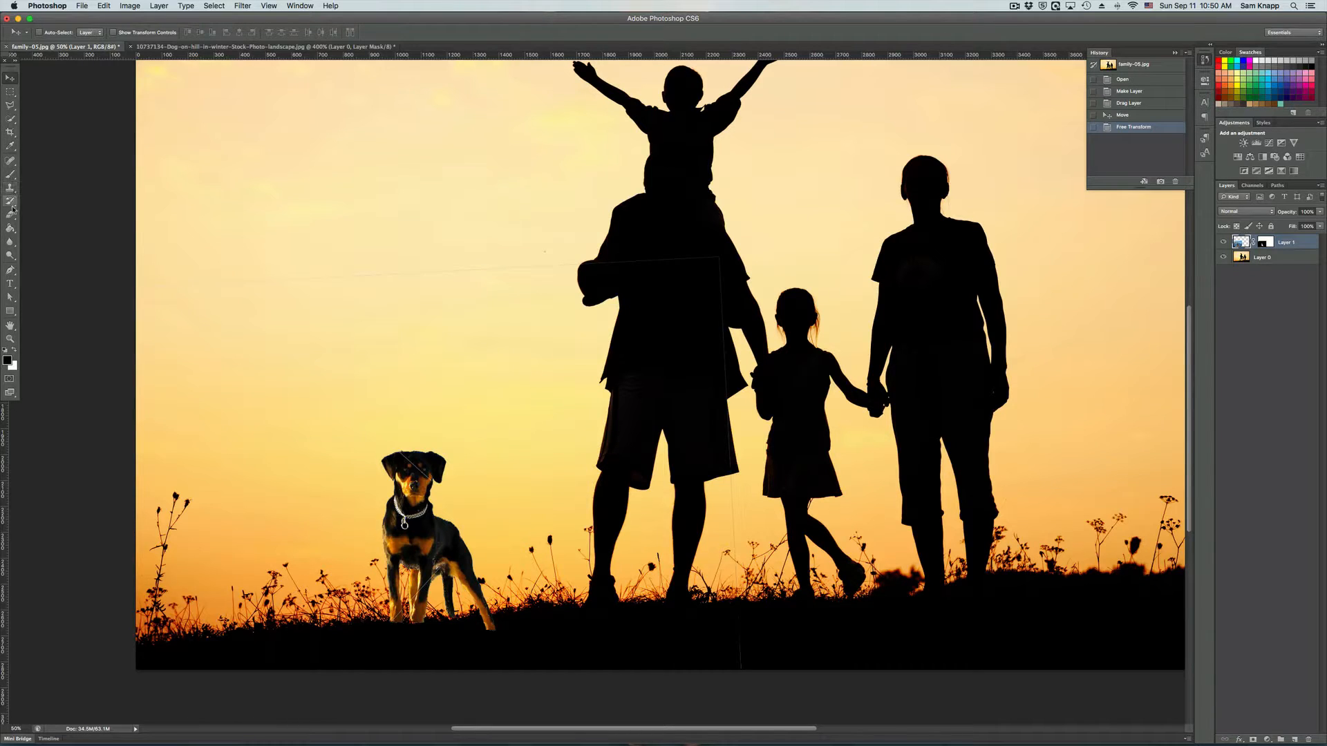
{"action": "left_click", "coordinate": [11, 175]}
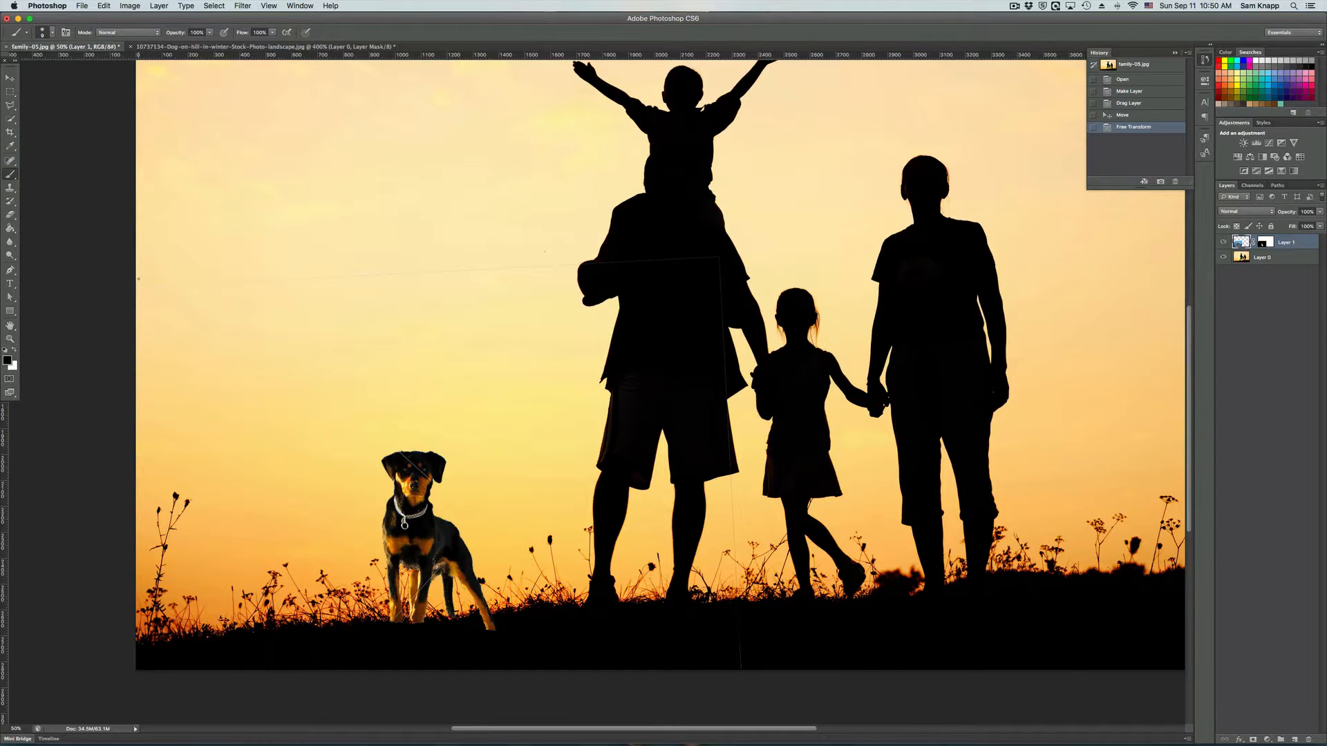
{"action": "key", "text": "]"}
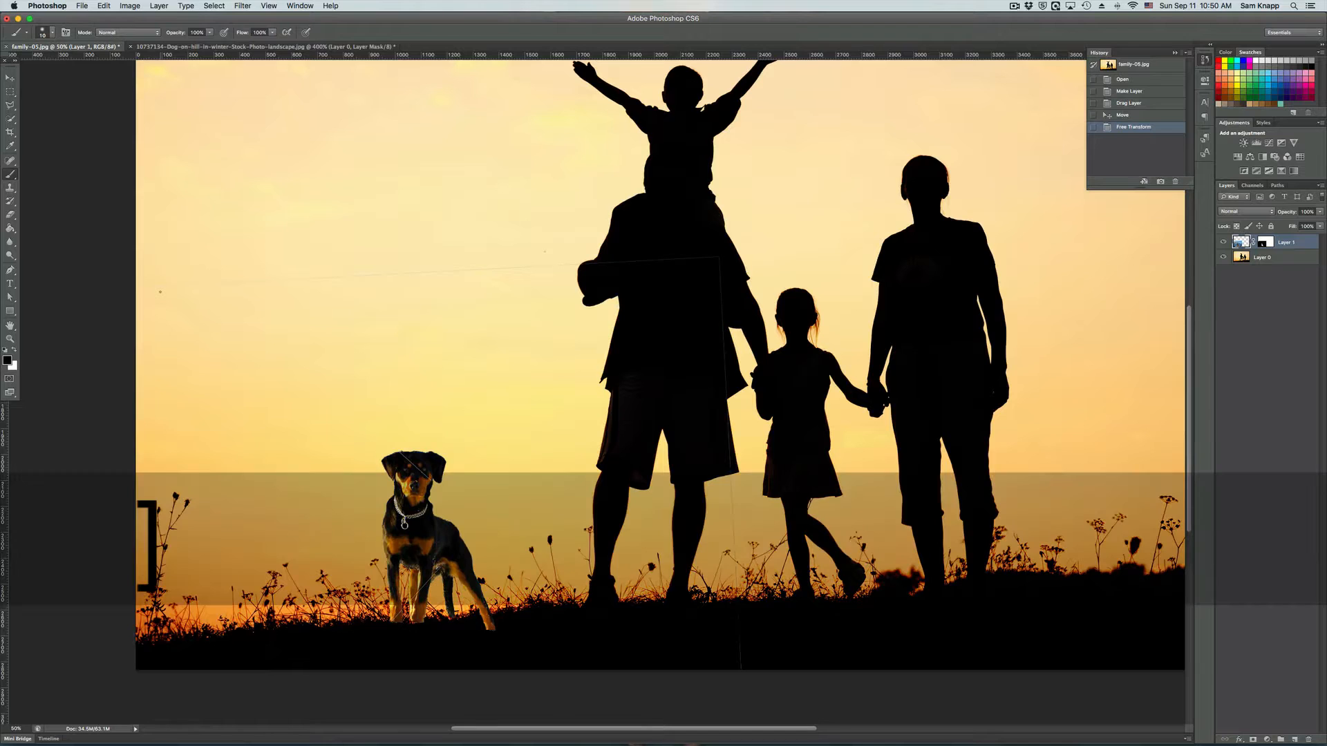
{"action": "key", "text": "]"}
{"action": "key", "text": "]"}
{"action": "key", "text": "]"}
{"action": "key", "text": "]"}
{"action": "key", "text": "]"}
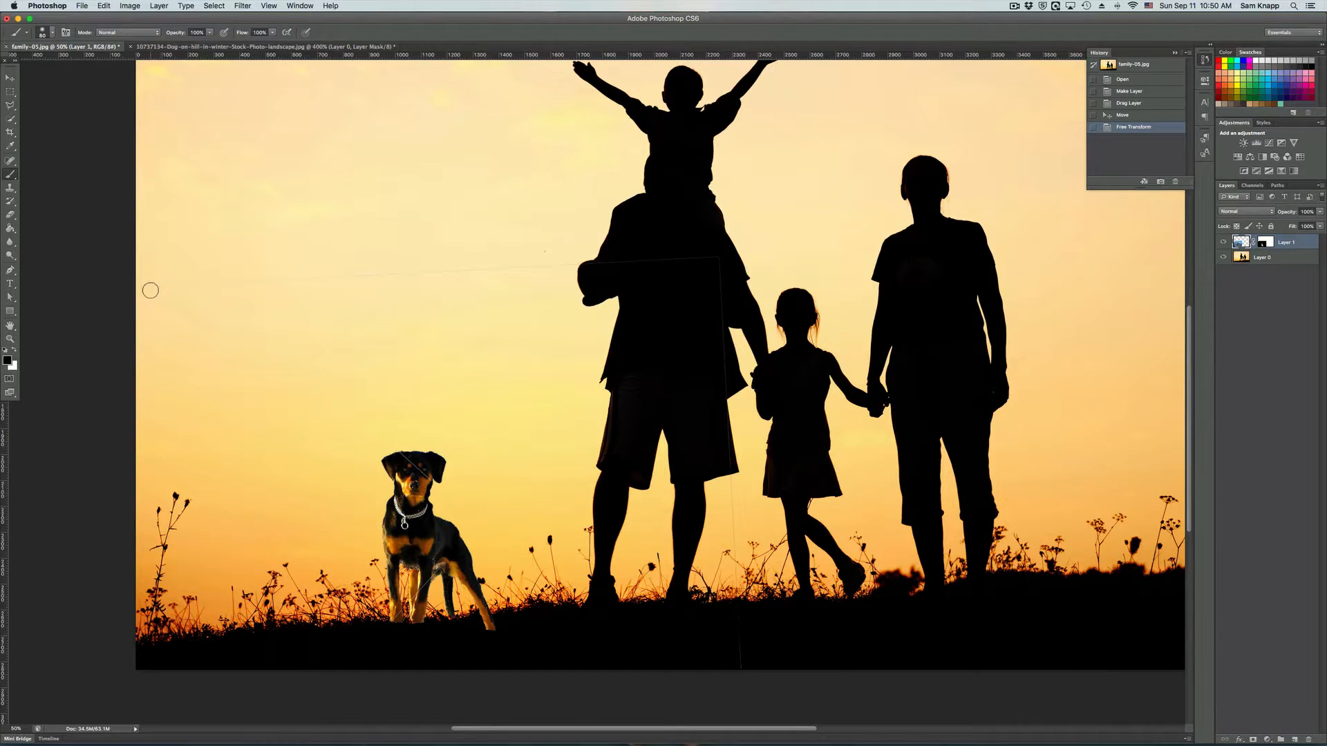
- Try brushing black over the faint line in the sky on Layer 1's image and undo the stroke
{"action": "left_click_drag", "start_coordinate": [135, 285], "coordinate": [173, 286]}
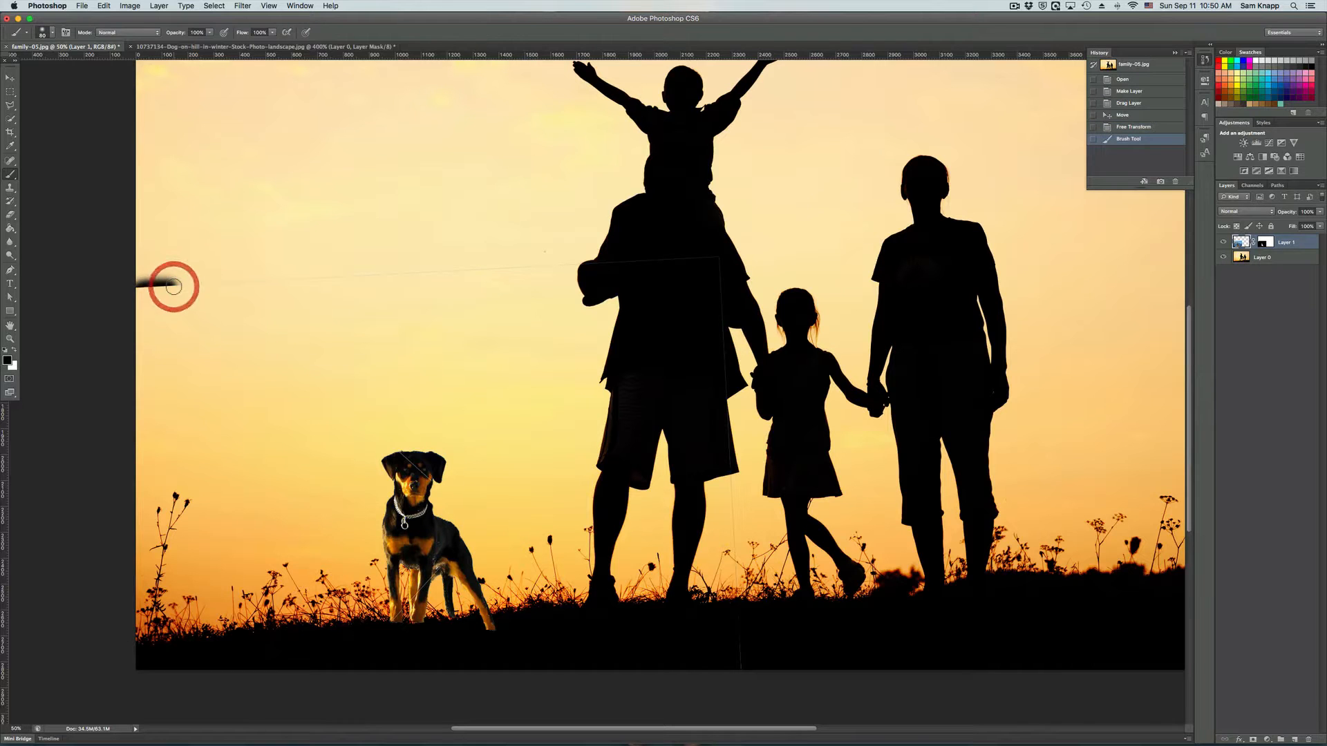
{"action": "key", "text": "super"}
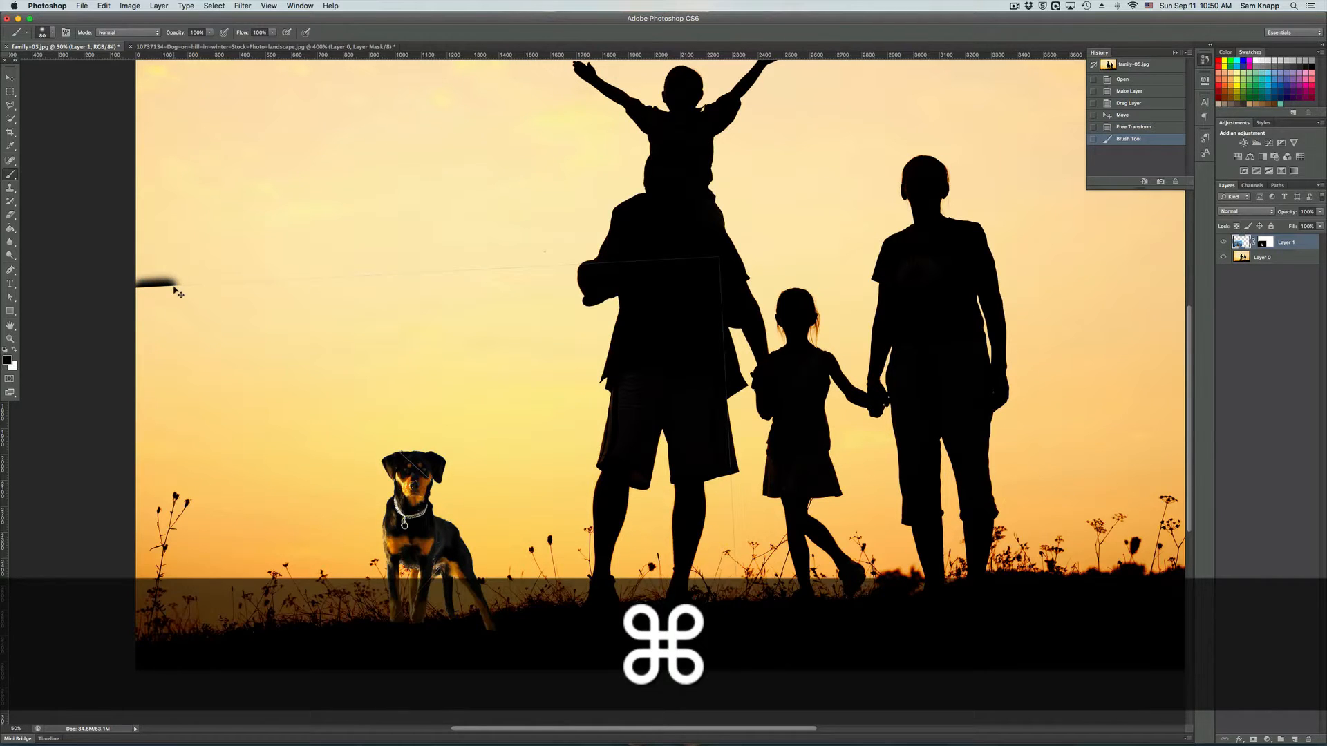
{"action": "key", "text": "super+z"}
- Target Layer 1's mask and paint it black along the faint horizontal and vertical stray lines to hide them
{"action": "left_click", "coordinate": [1266, 243]}
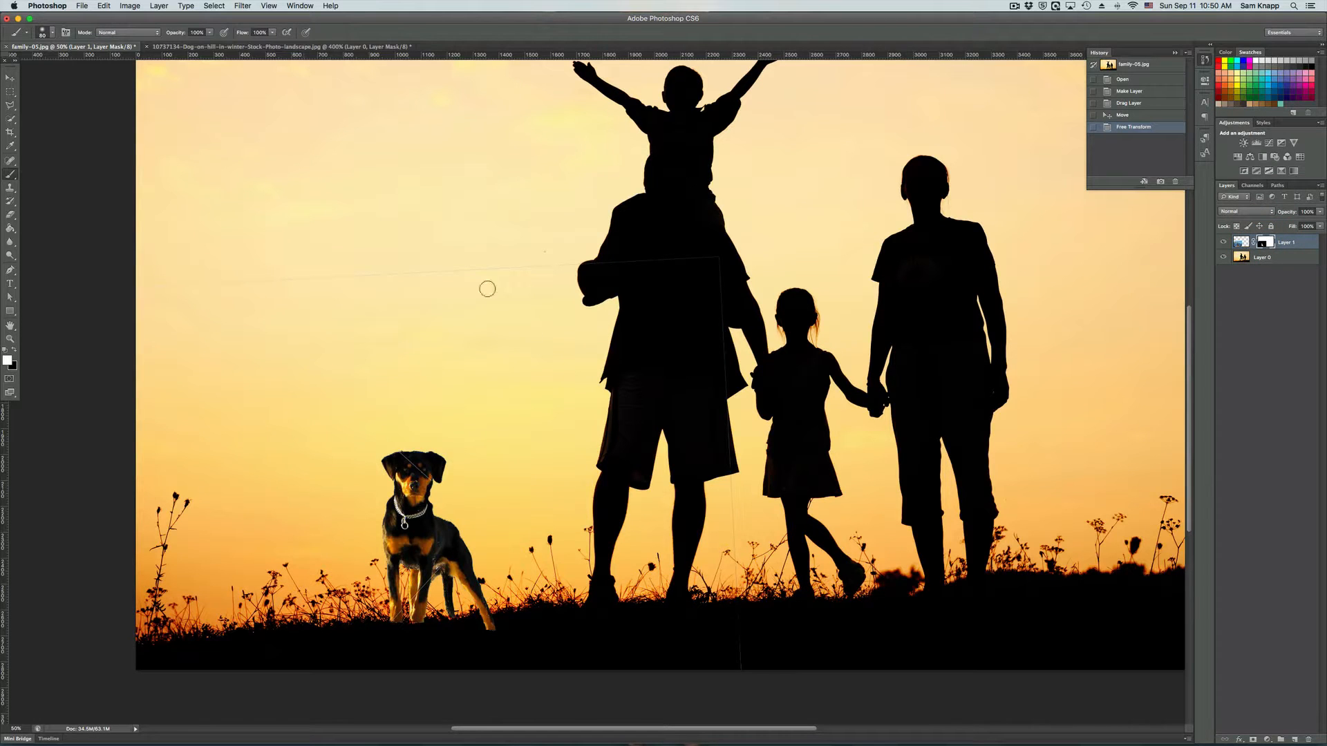
{"action": "left_click", "coordinate": [1237, 240]}
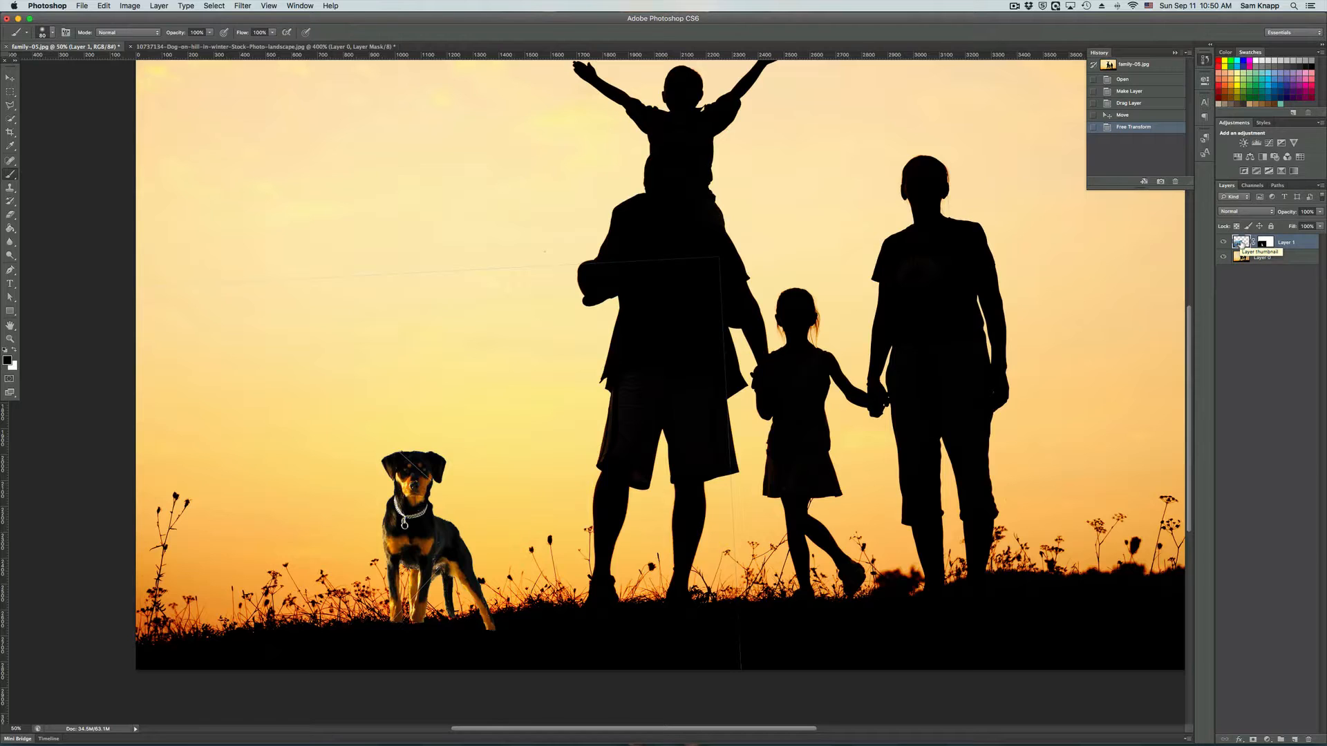
{"action": "left_click", "coordinate": [1265, 243]}
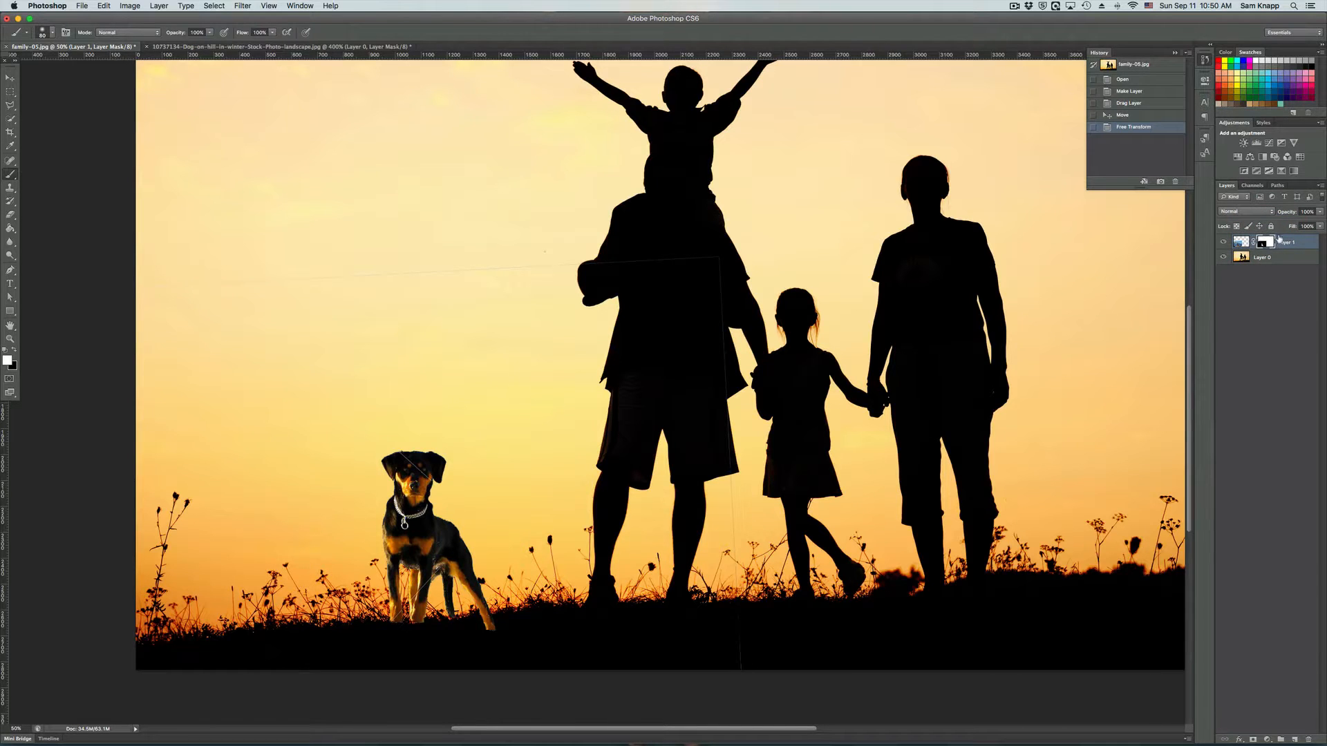
{"action": "key", "text": "x"}
{"action": "left_click", "coordinate": [338, 279]}
{"action": "left_click_drag", "start_coordinate": [338, 279], "coordinate": [716, 257]}
{"action": "left_click", "coordinate": [445, 270]}
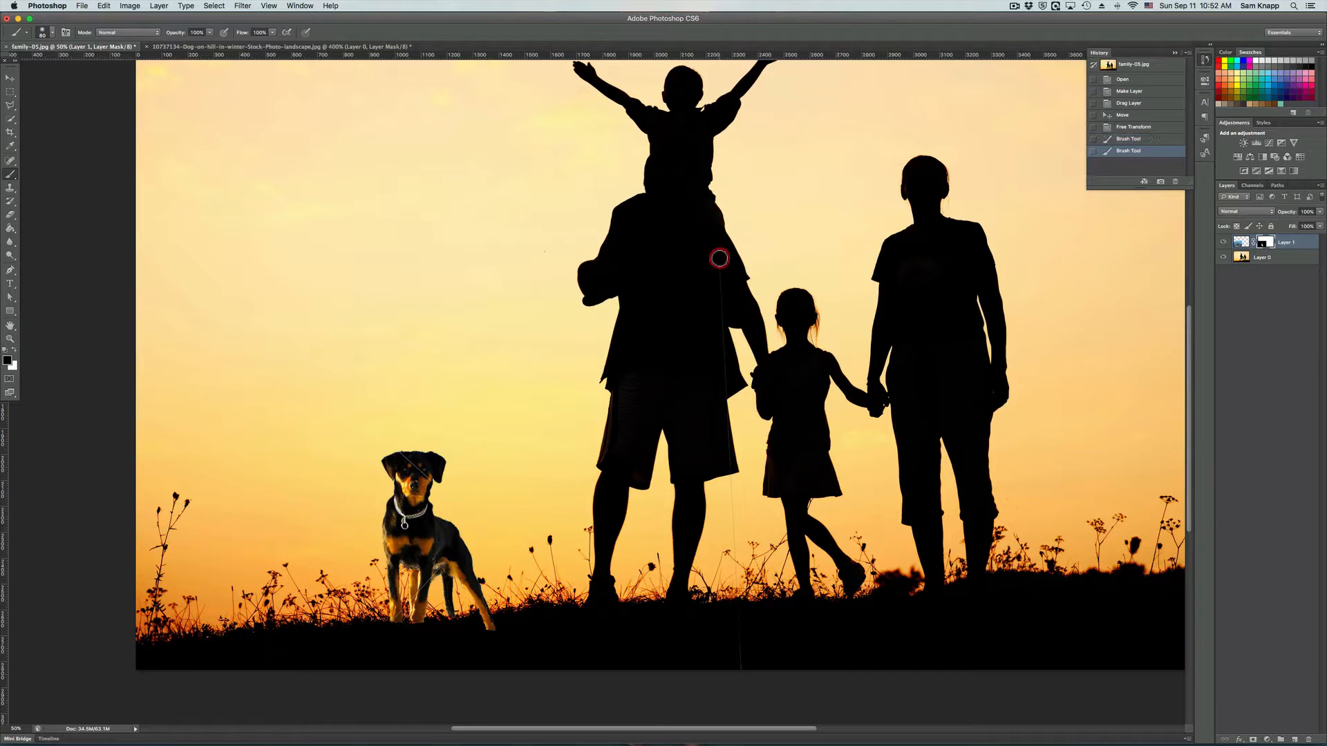
{"action": "left_click", "coordinate": [729, 414]}
{"action": "left_click_drag", "start_coordinate": [729, 414], "coordinate": [740, 684]}
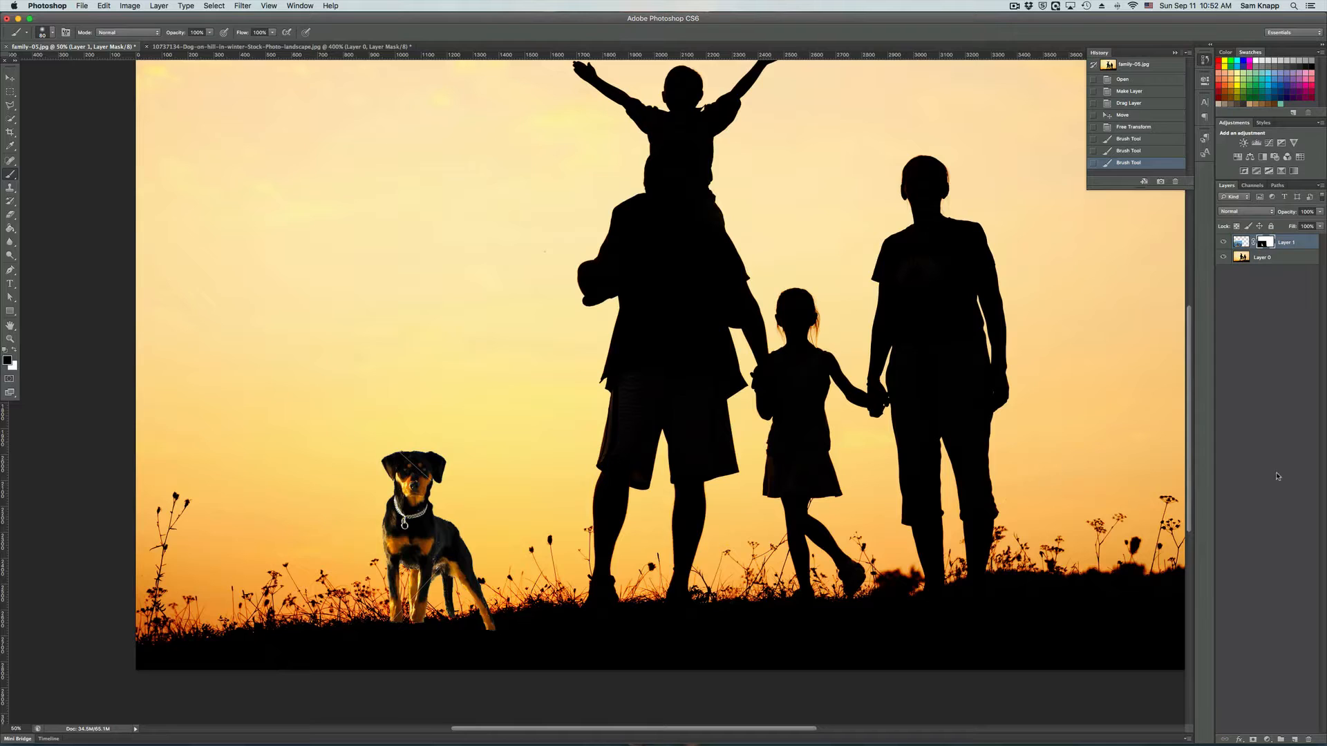
- Open the Layer Style options for Layer 1 and move the dialog clear of the dog
{"action": "double_click", "coordinate": [1287, 243]}
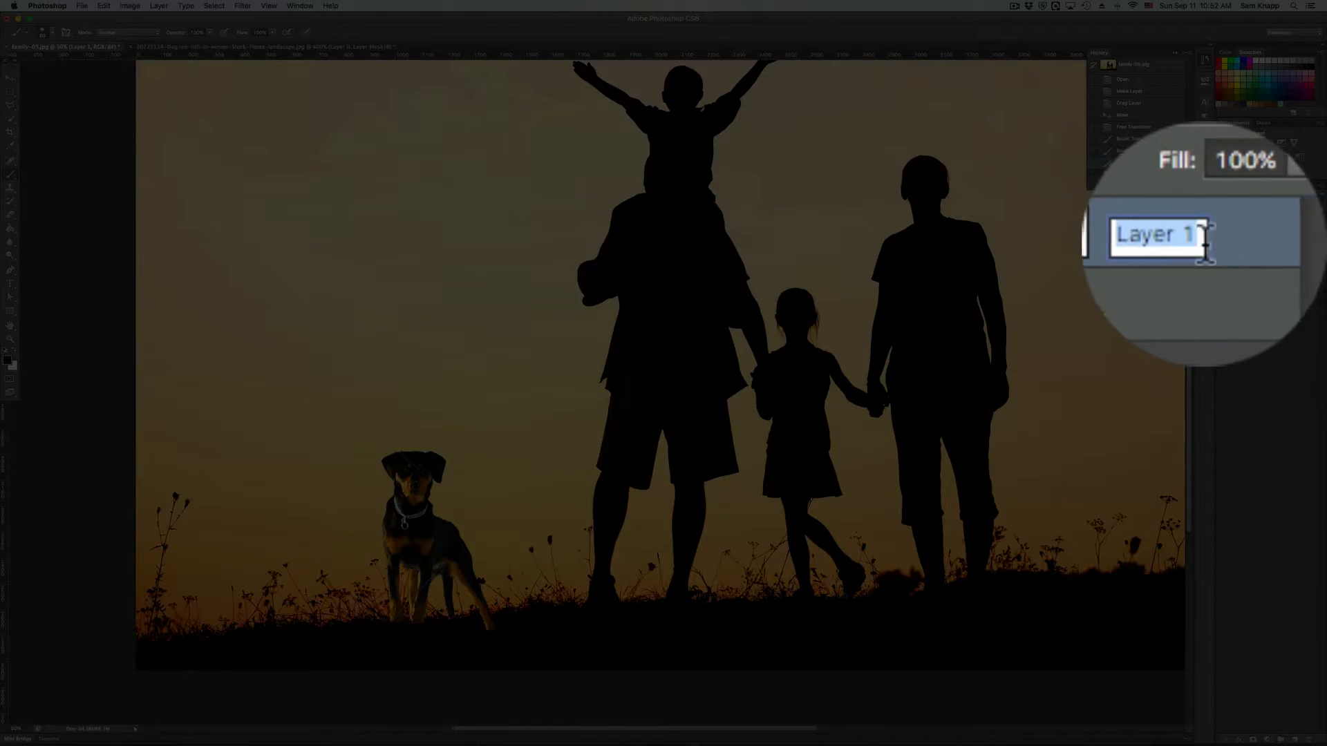
{"action": "left_click", "coordinate": [1297, 242]}
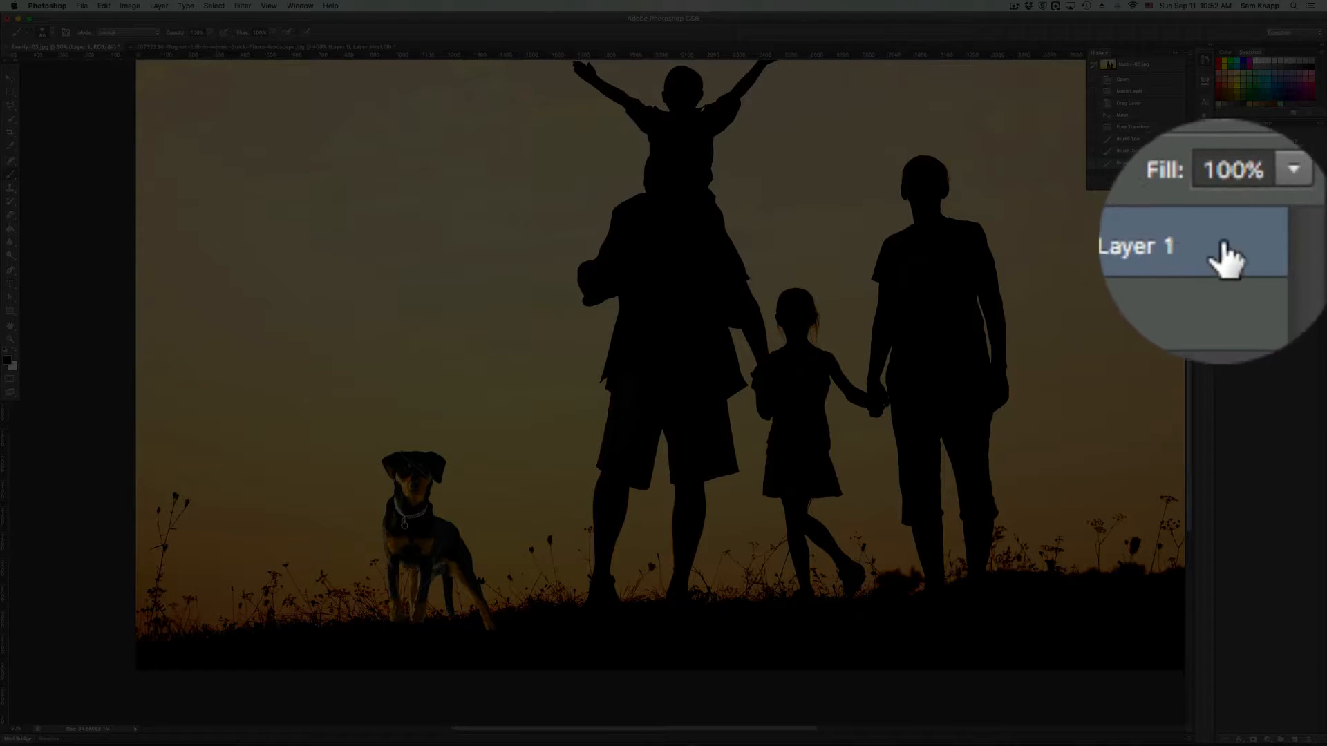
{"action": "left_click", "coordinate": [1309, 243]}
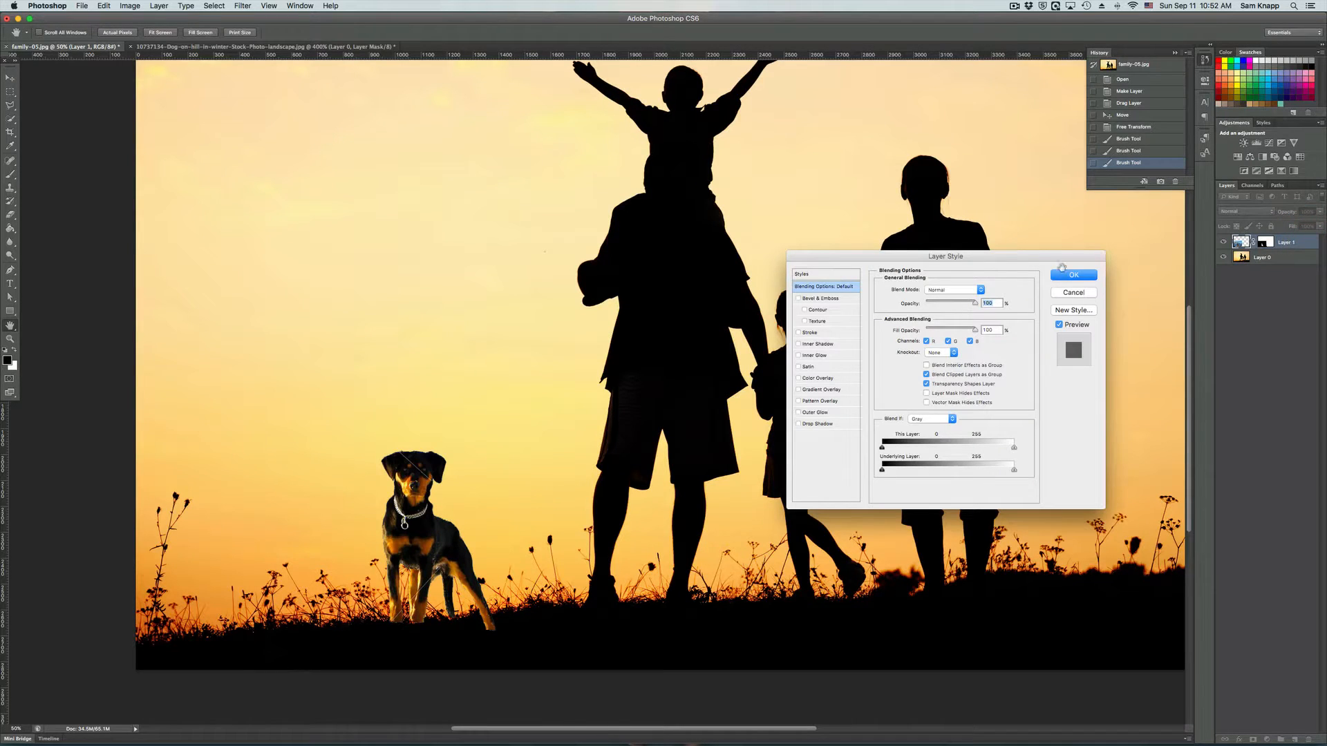
{"action": "left_click_drag", "start_coordinate": [934, 254], "coordinate": [998, 279]}
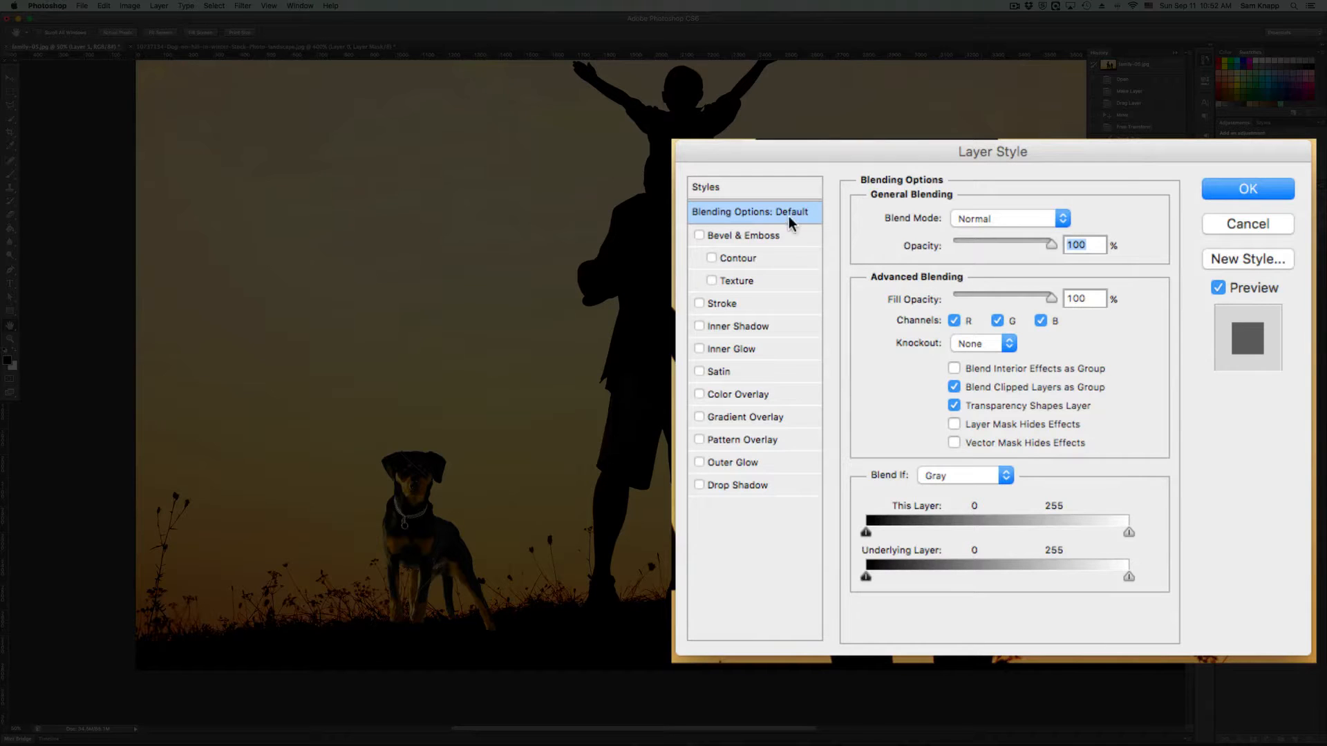
- Try Color Overlay and Bevel & Emboss on the dog layer one at a time, switching each off again
{"action": "left_click", "coordinate": [740, 393]}
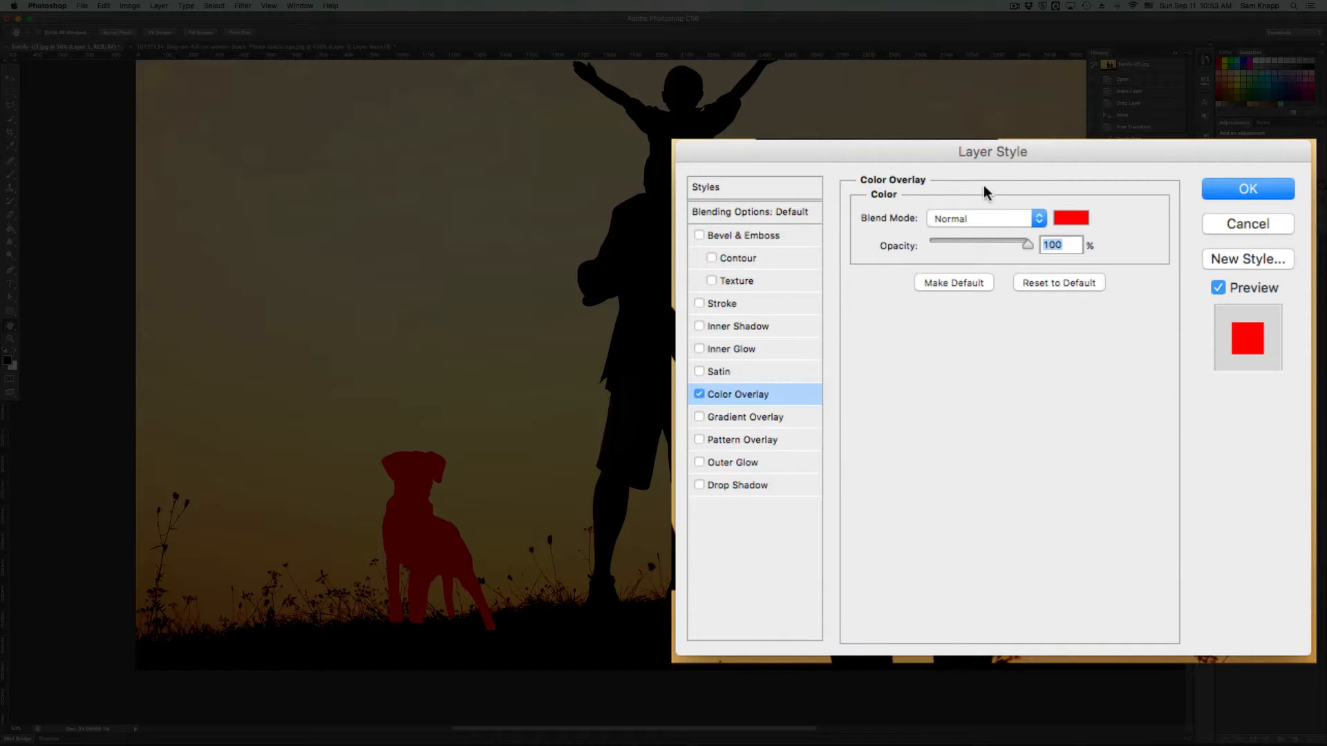
{"action": "left_click", "coordinate": [699, 393]}
{"action": "left_click", "coordinate": [740, 235]}
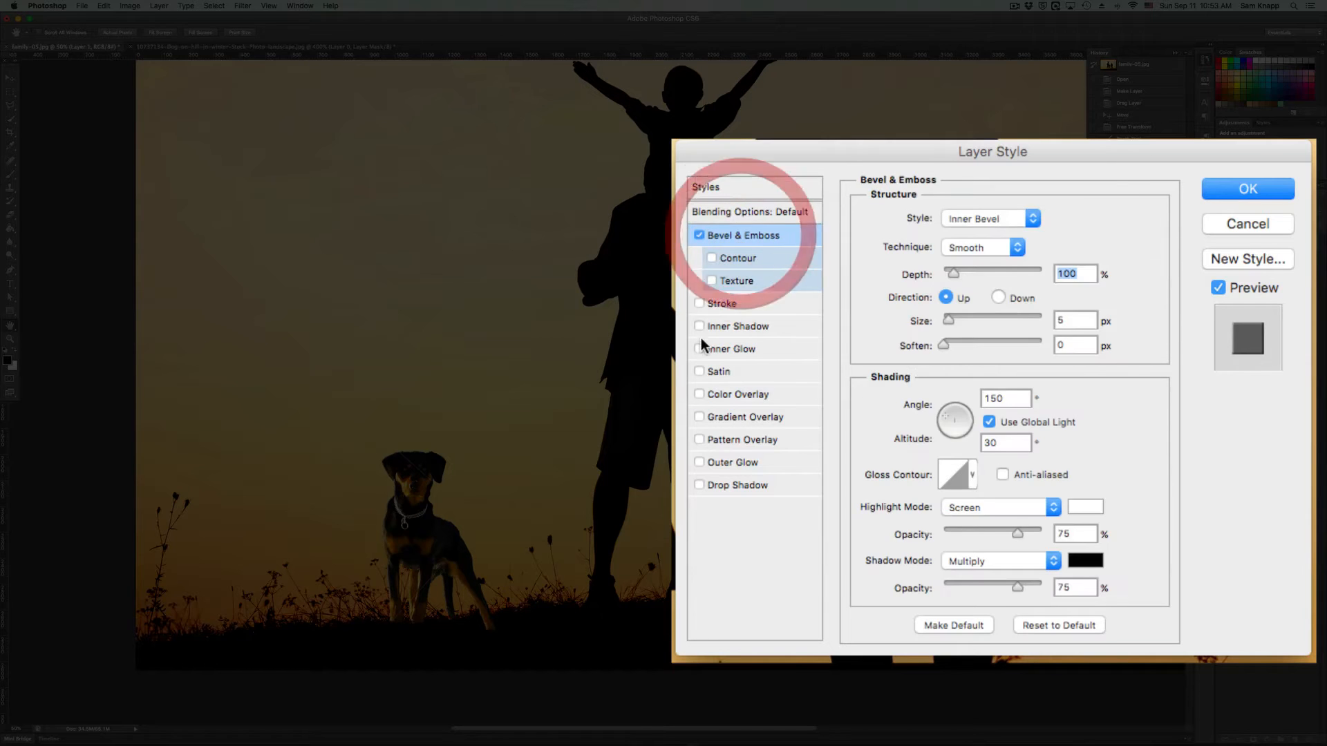
{"action": "left_click", "coordinate": [698, 236]}
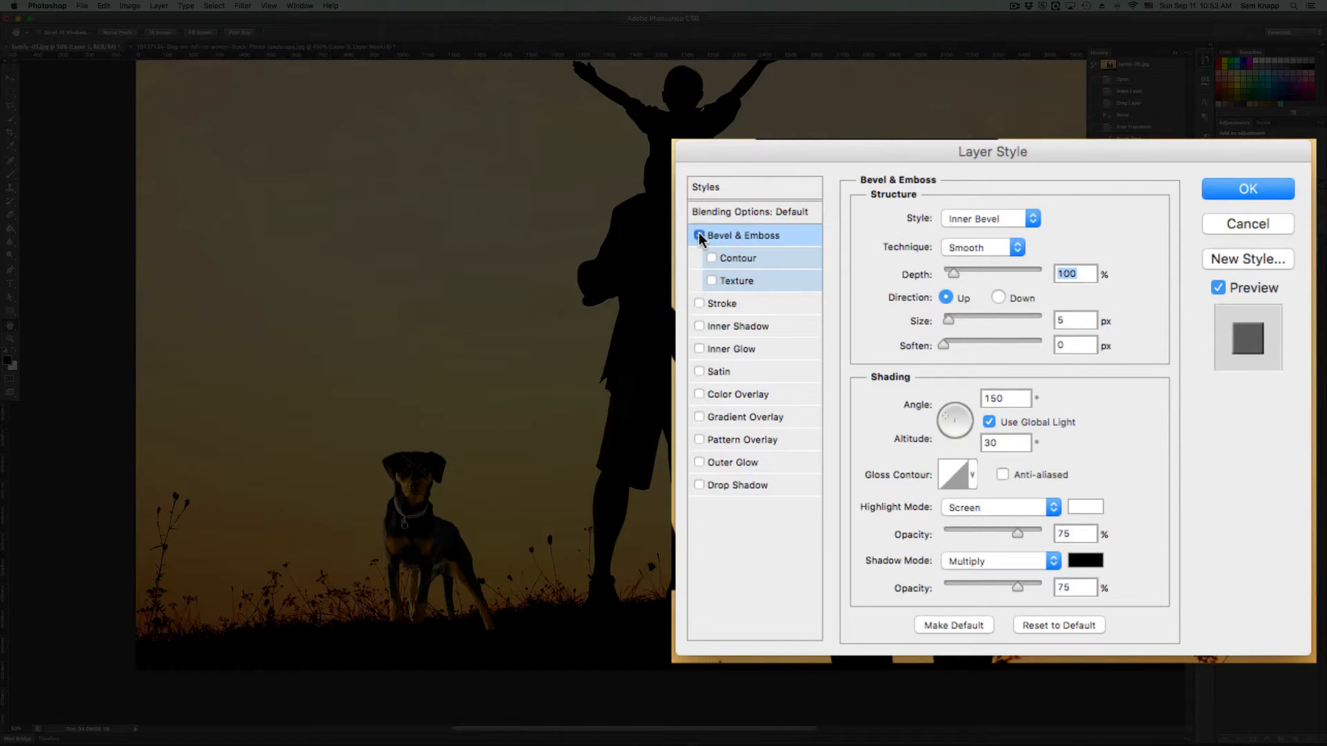
- Apply a Color Overlay to the dog layer in near-black 040000 to turn the dog into a silhouette
{"action": "left_click", "coordinate": [699, 393]}
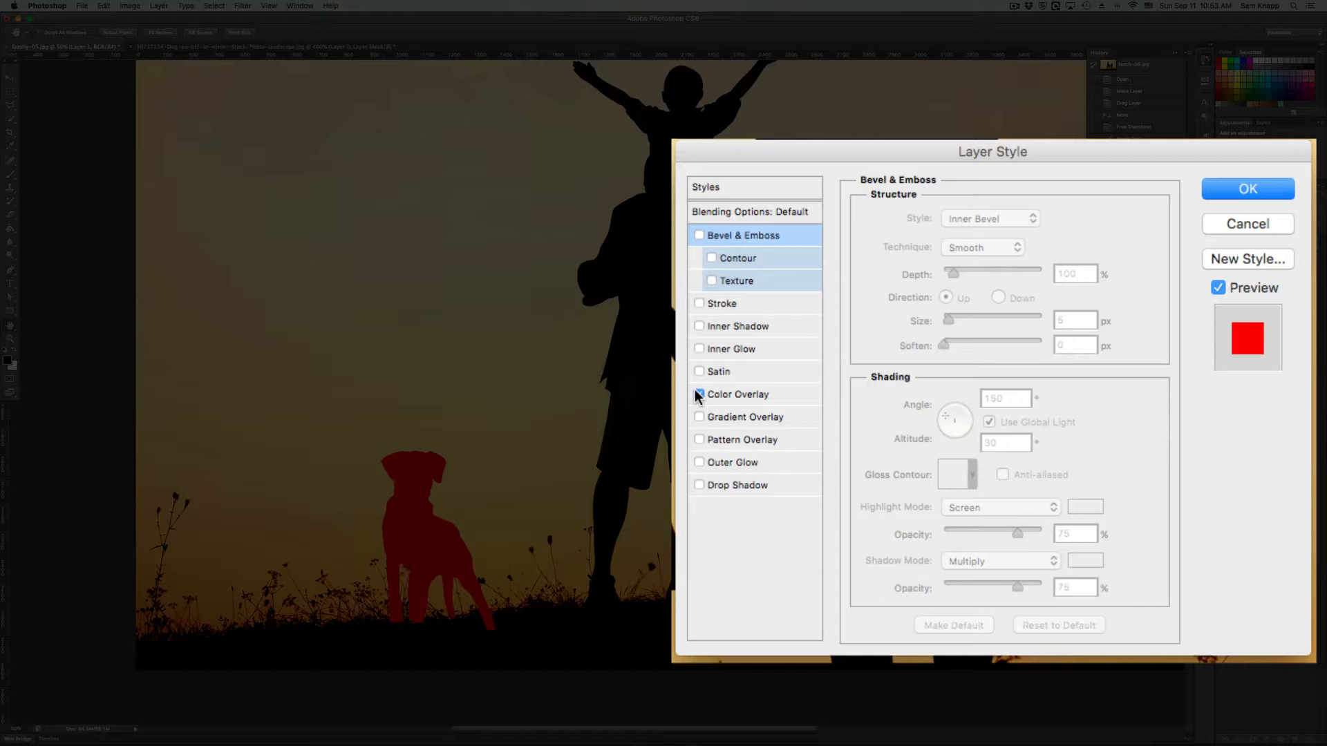
{"action": "left_click", "coordinate": [760, 392]}
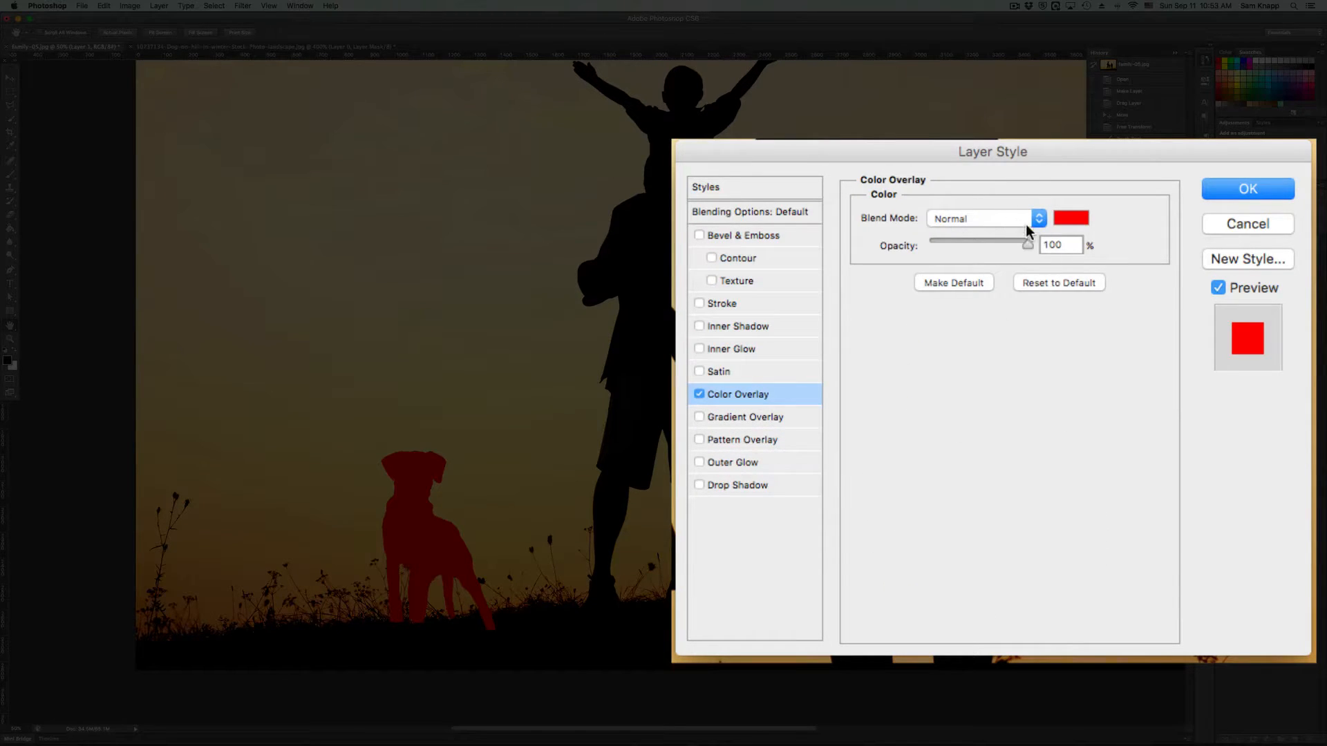
{"action": "left_click", "coordinate": [1073, 219]}
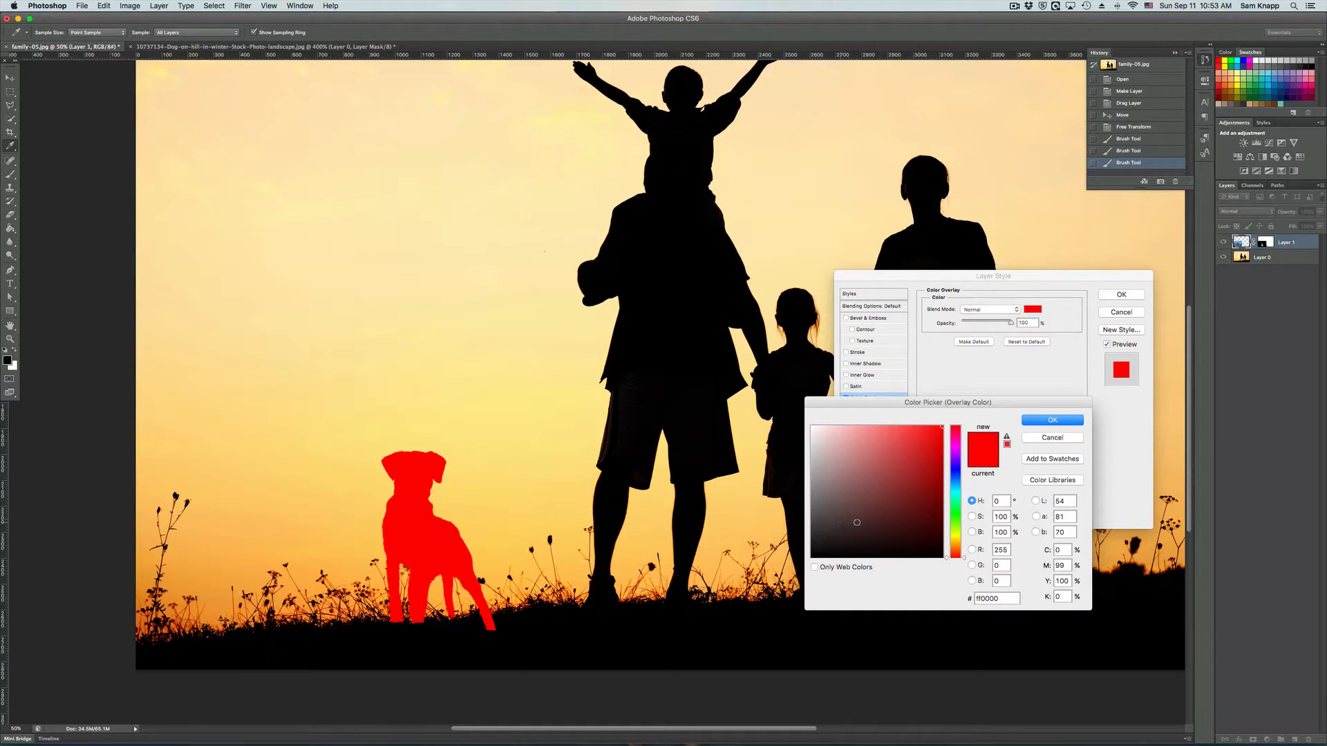
{"action": "mouse_move", "coordinate": [857, 523]}
{"action": "left_mouse_down"}
{"action": "mouse_move", "coordinate": [939, 536]}
{"action": "mouse_move", "coordinate": [943, 556]}
{"action": "left_mouse_up"}
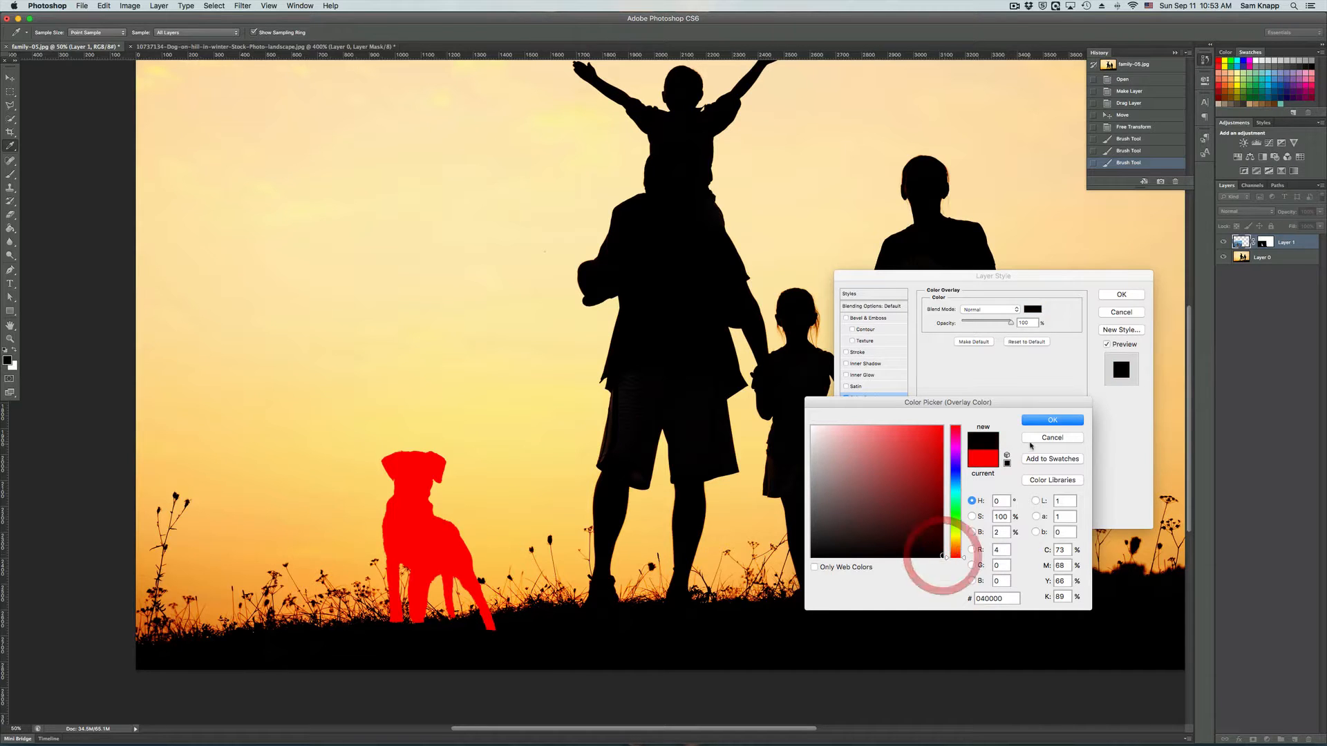
{"action": "left_click", "coordinate": [1047, 418]}
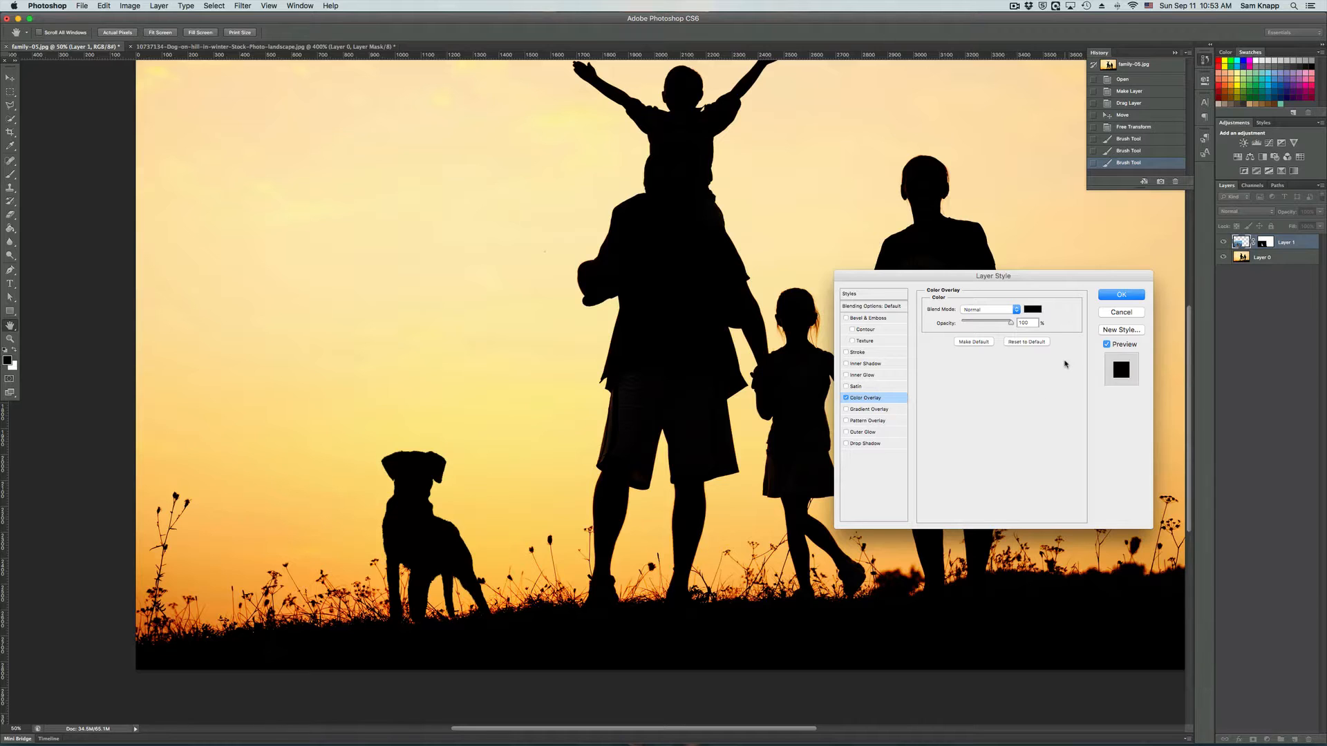
{"action": "left_click", "coordinate": [1121, 295]}
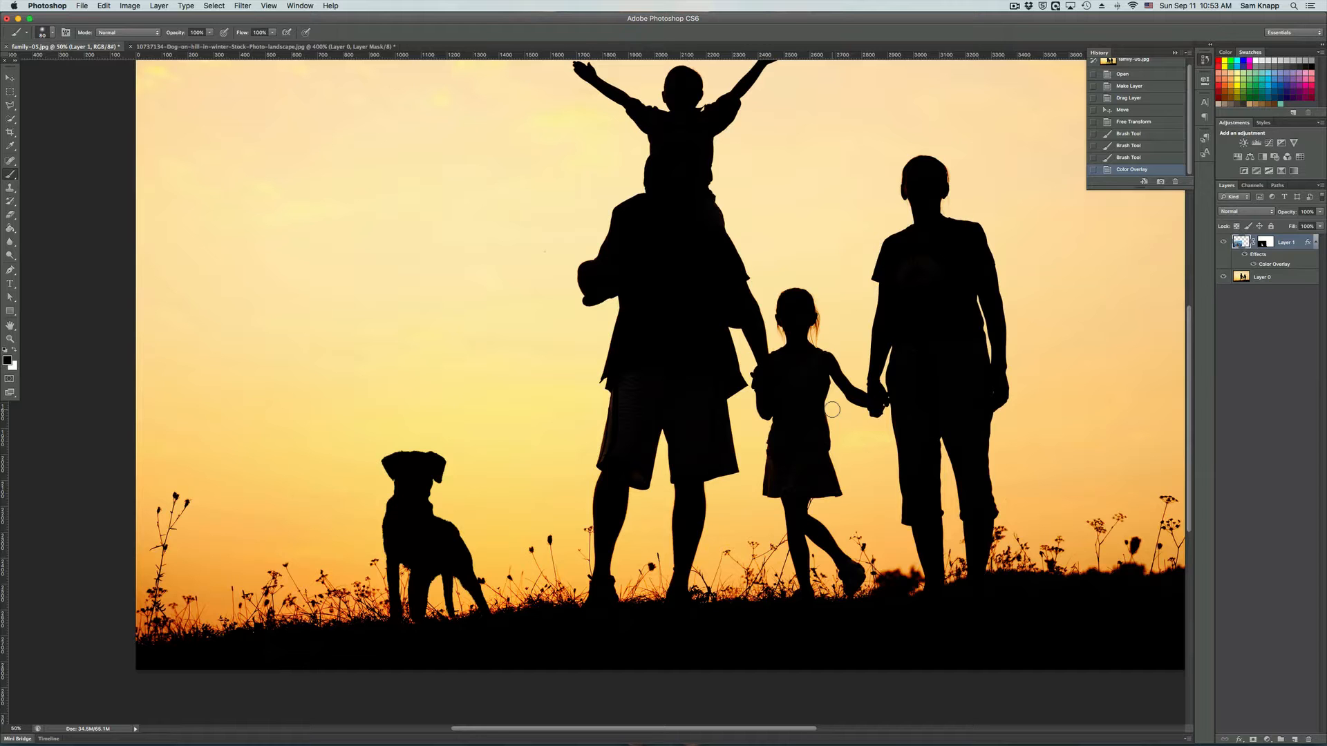
- Compare the composite with Layer 1 hidden and shown, and with its Color Overlay effect off and on
{"action": "key", "text": "super+minus"}
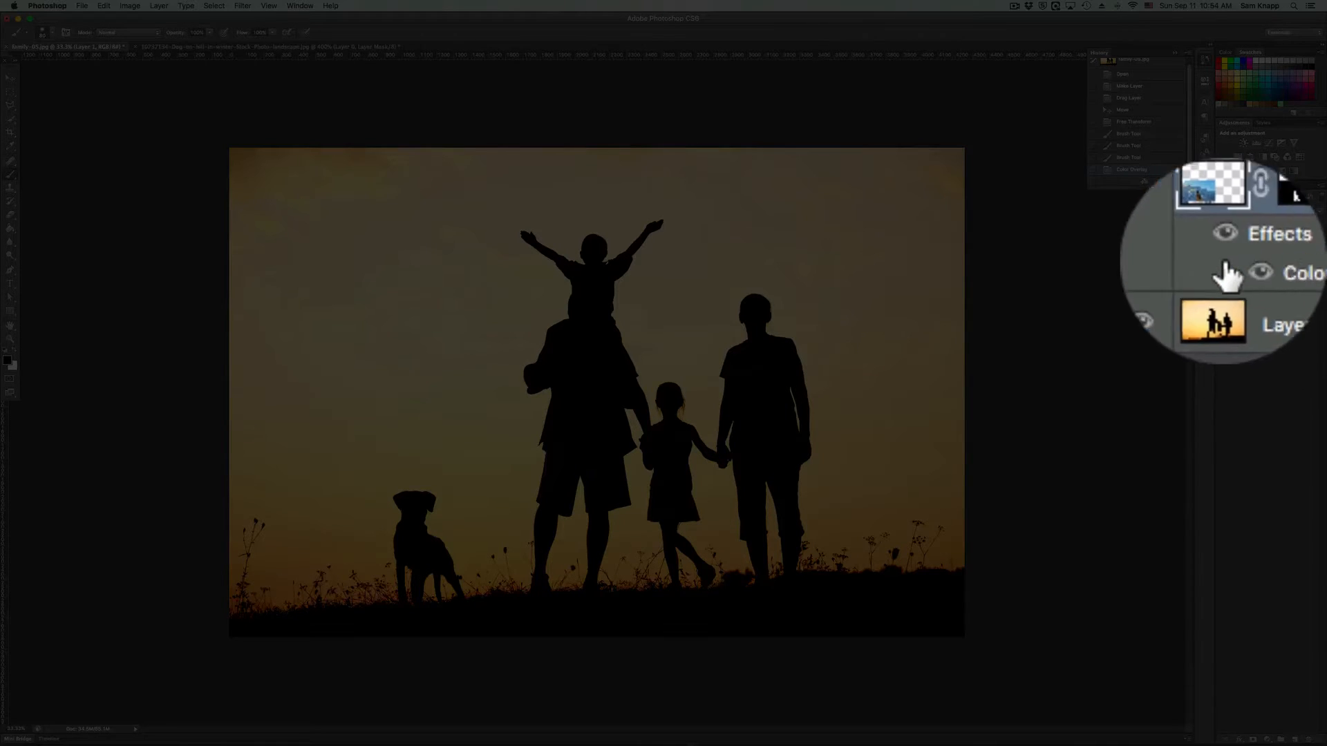
{"action": "left_click", "coordinate": [1223, 242]}
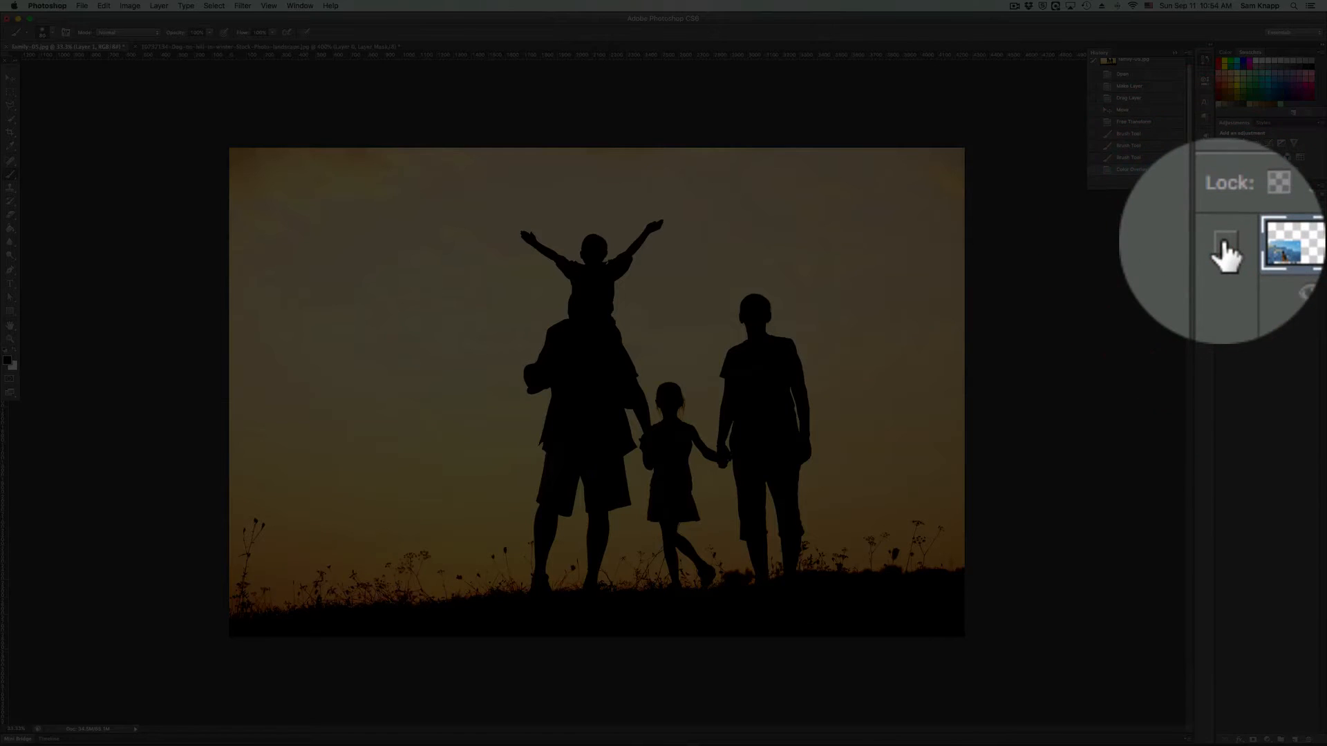
{"action": "left_click", "coordinate": [1223, 243]}
{"action": "left_click", "coordinate": [1225, 273]}
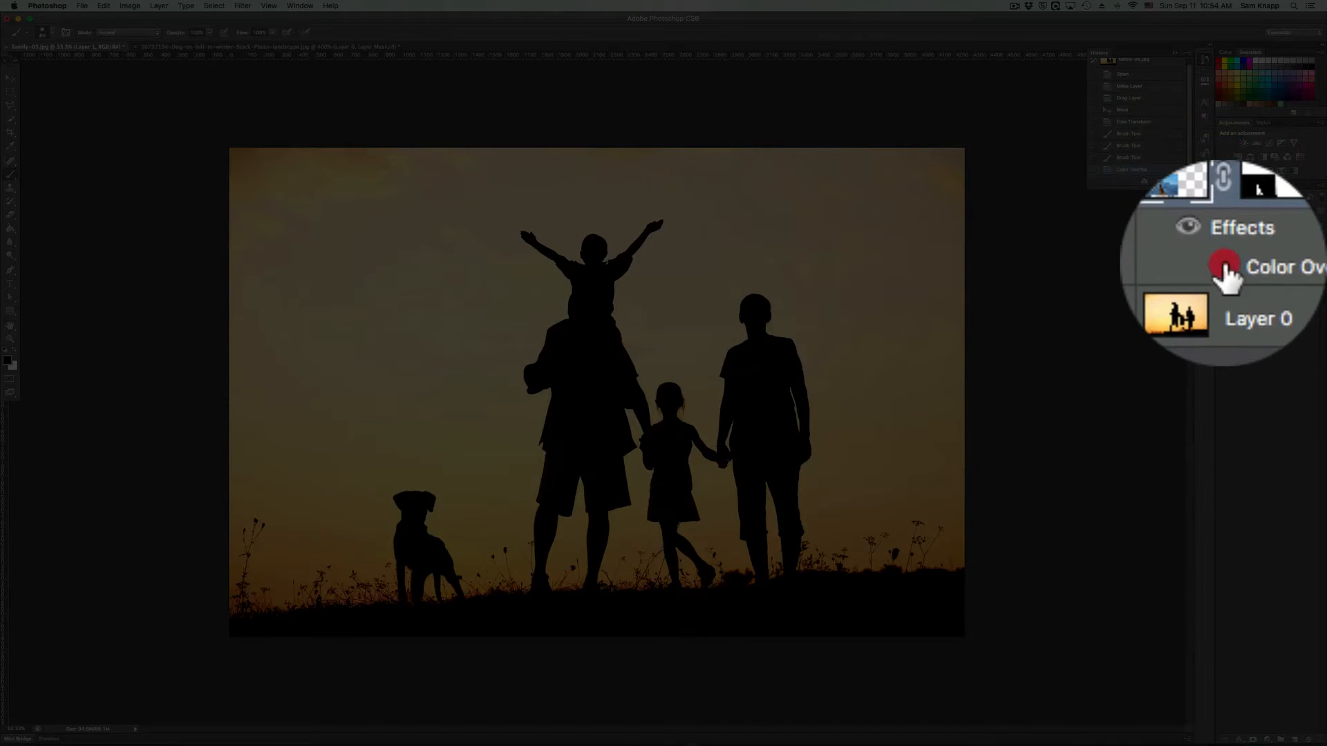
{"action": "left_click", "coordinate": [1226, 273]}
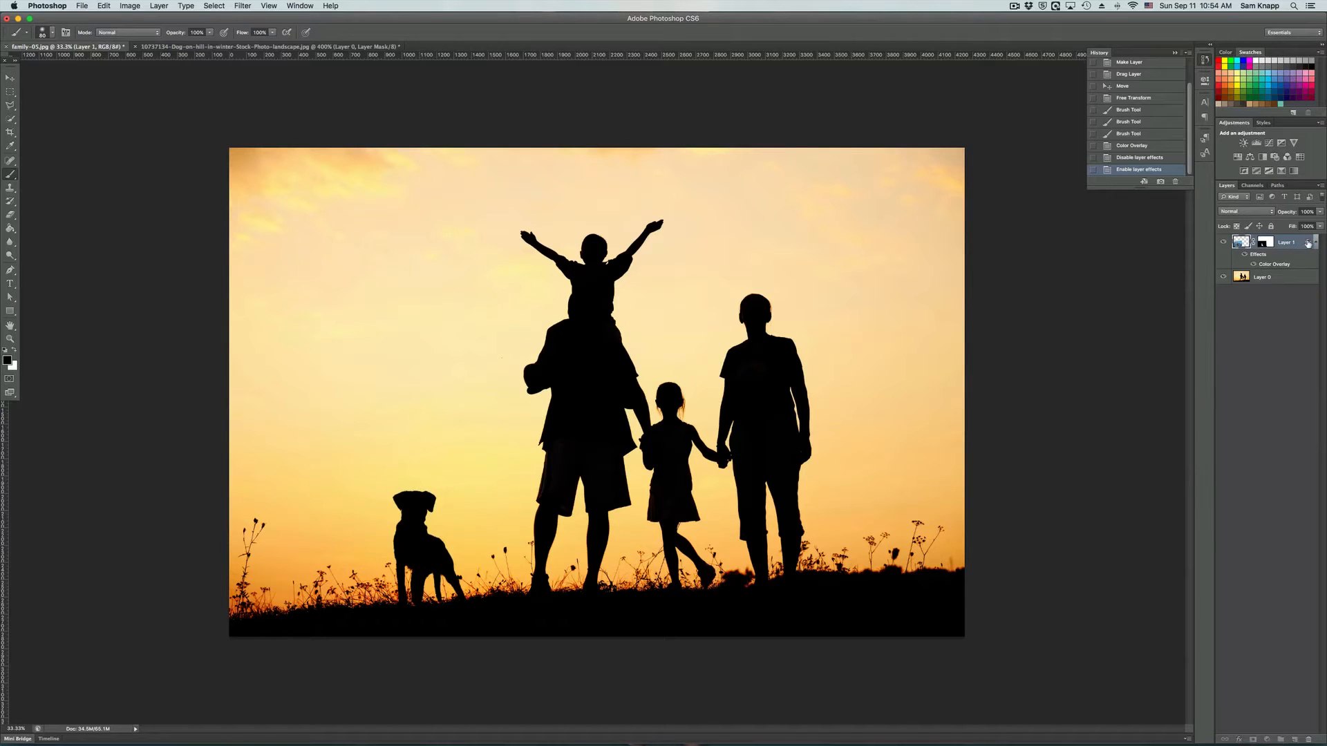
- Disable Color Overlay in Layer 1's style and try a multicoloured Pattern Overlay on the dog, switching the pattern off again
{"action": "double_click", "coordinate": [1303, 244]}
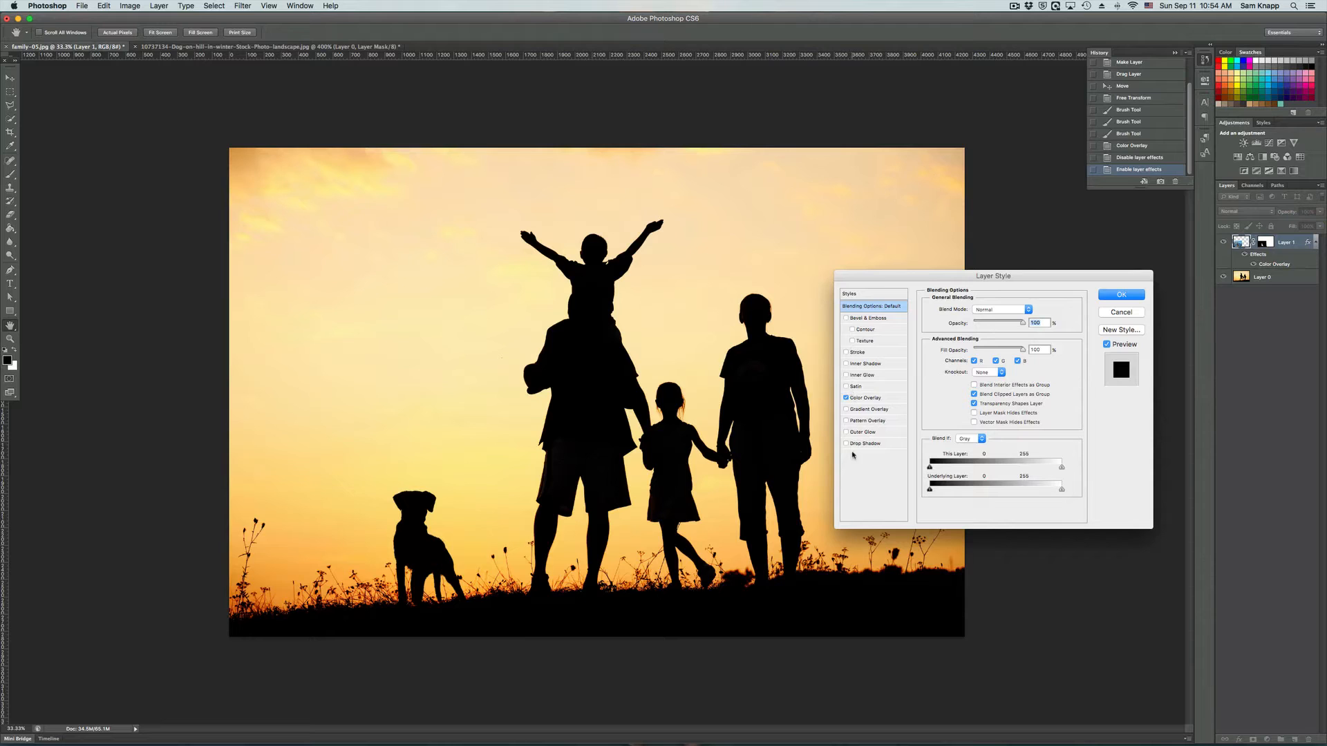
{"action": "left_click", "coordinate": [847, 422]}
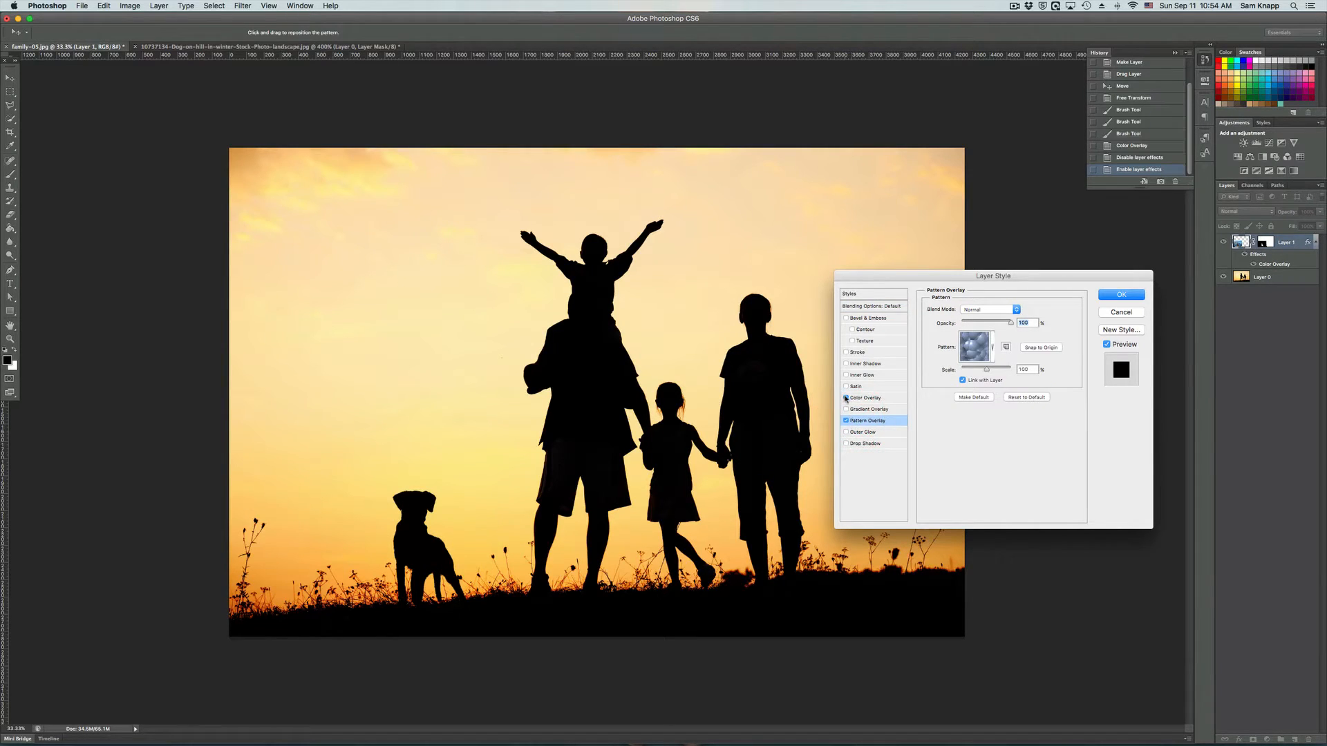
{"action": "left_click", "coordinate": [845, 398]}
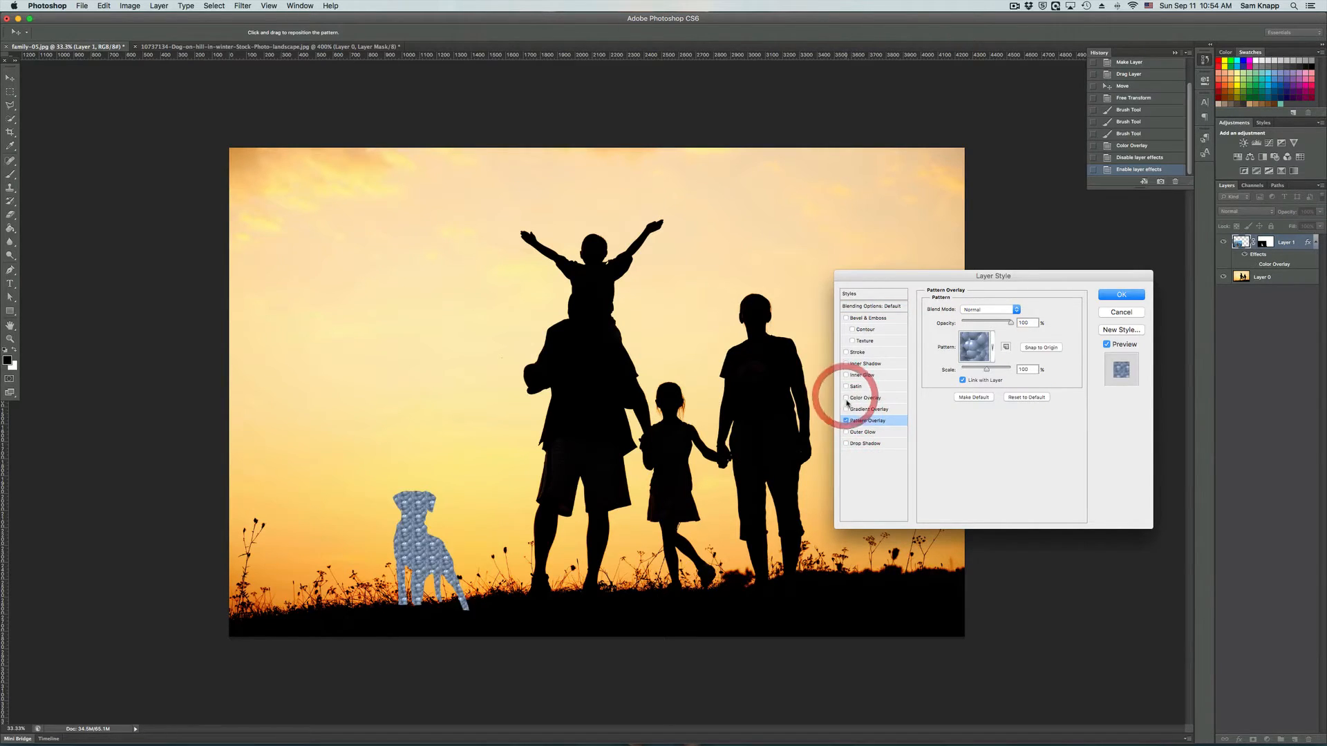
{"action": "left_click", "coordinate": [988, 347]}
{"action": "left_click", "coordinate": [941, 377]}
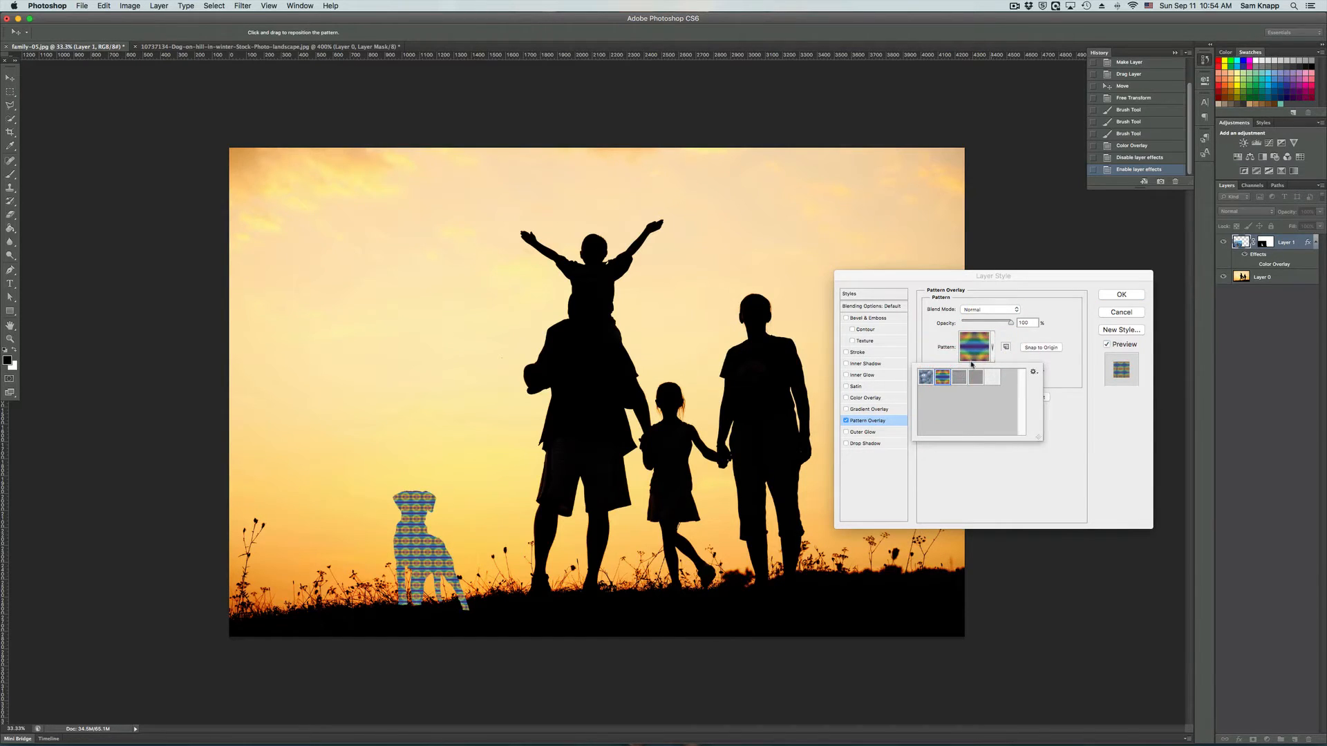
{"action": "left_click", "coordinate": [994, 349]}
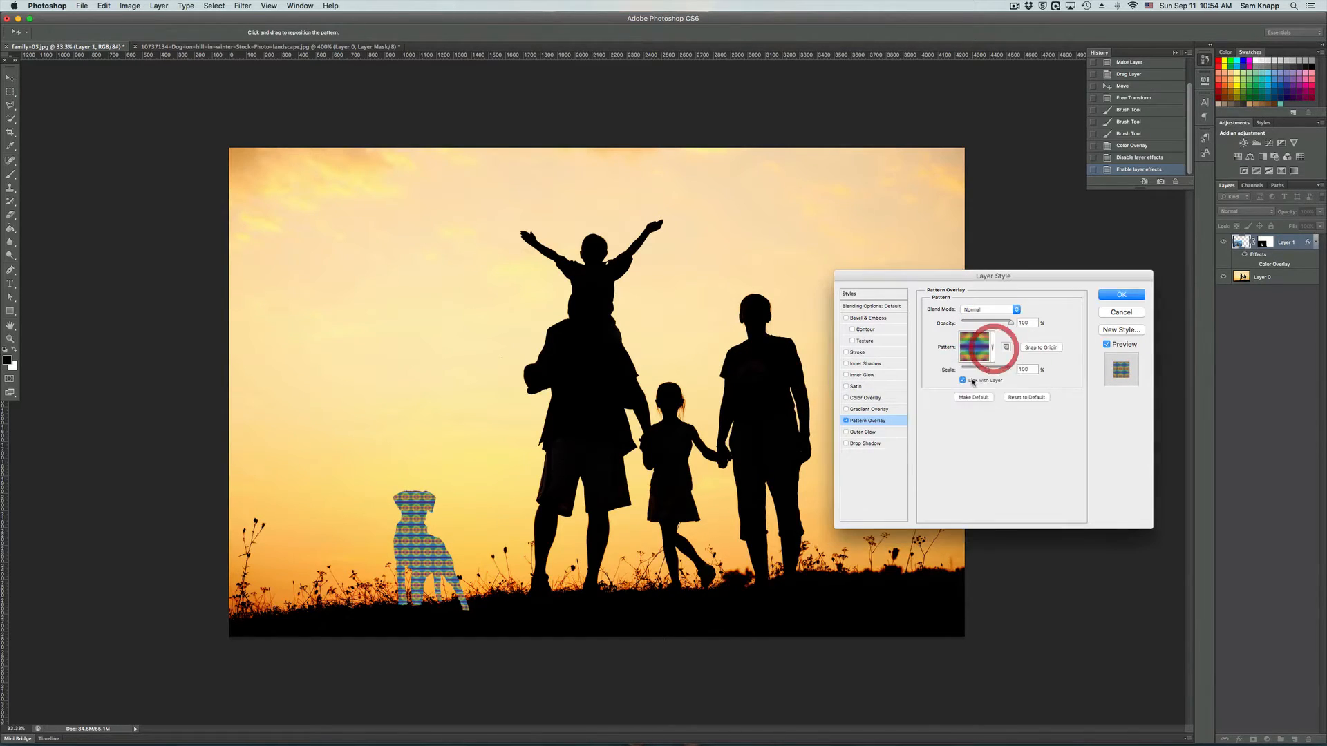
{"action": "left_click", "coordinate": [846, 421]}
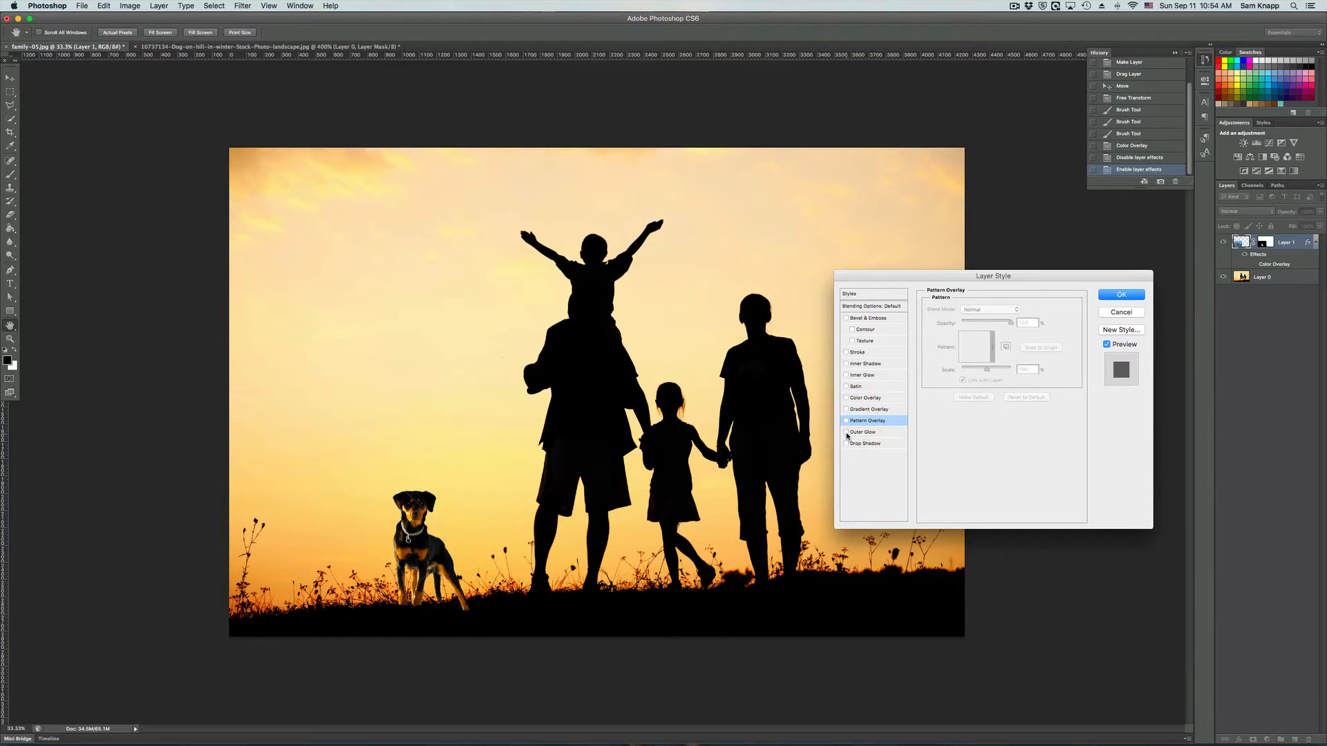
- Try Outer Glow, Drop Shadow, Gradient Overlay and Satin on the dog layer one at a time, switching each off again
{"action": "left_click", "coordinate": [846, 433]}
{"action": "left_click", "coordinate": [845, 432]}
{"action": "left_click", "coordinate": [846, 443]}
{"action": "left_click", "coordinate": [846, 443]}
{"action": "left_click", "coordinate": [846, 410]}
{"action": "left_click", "coordinate": [846, 409]}
{"action": "left_click", "coordinate": [845, 386]}
{"action": "left_click", "coordinate": [846, 386]}
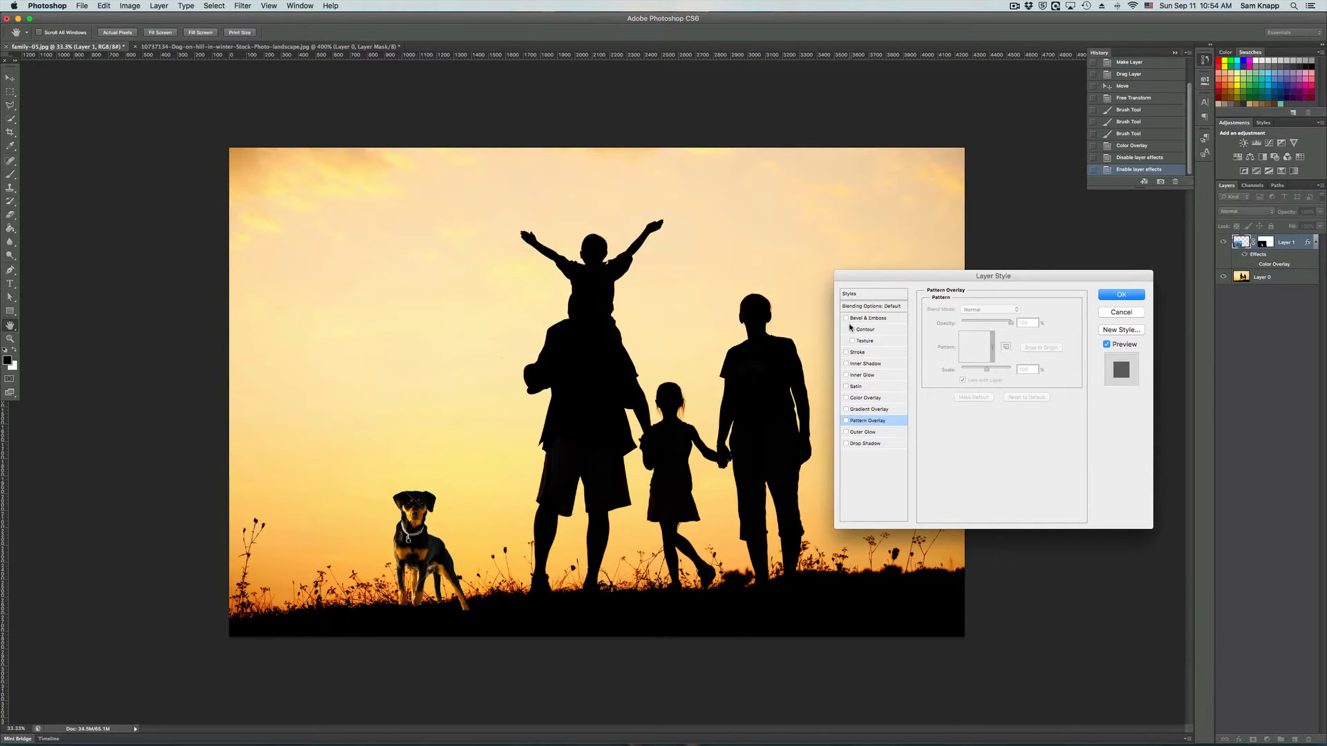
- Re-enable the dog layer's Color Overlay and try dark blue 011141 as its overlay colour
{"action": "left_click", "coordinate": [845, 398]}
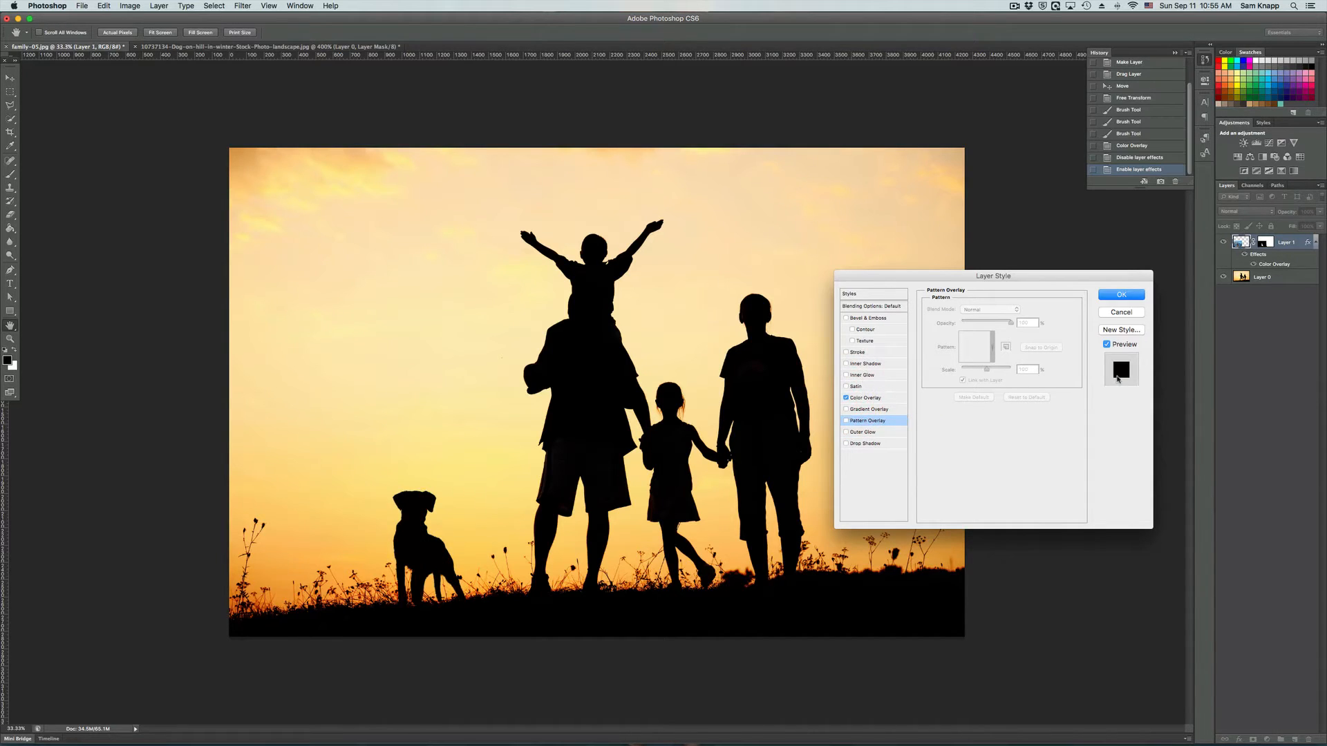
{"action": "left_click", "coordinate": [865, 398]}
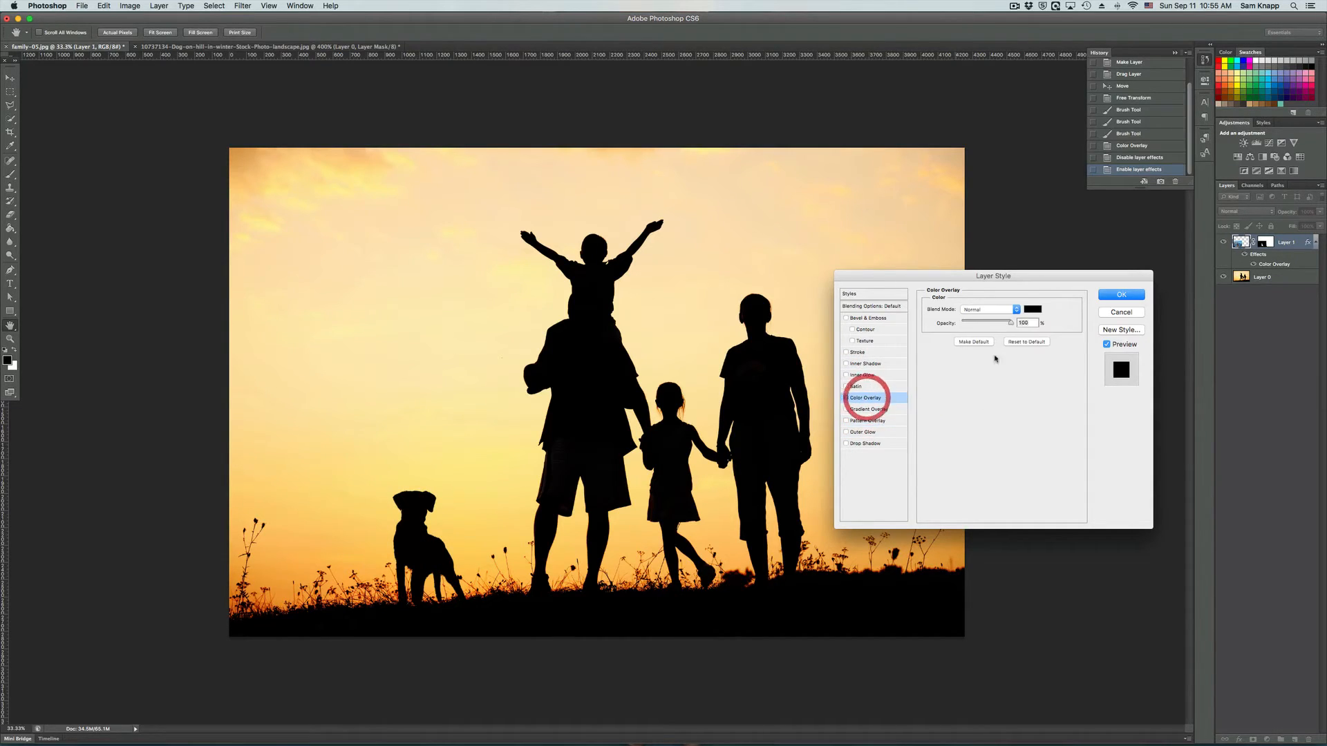
{"action": "left_click", "coordinate": [1032, 309]}
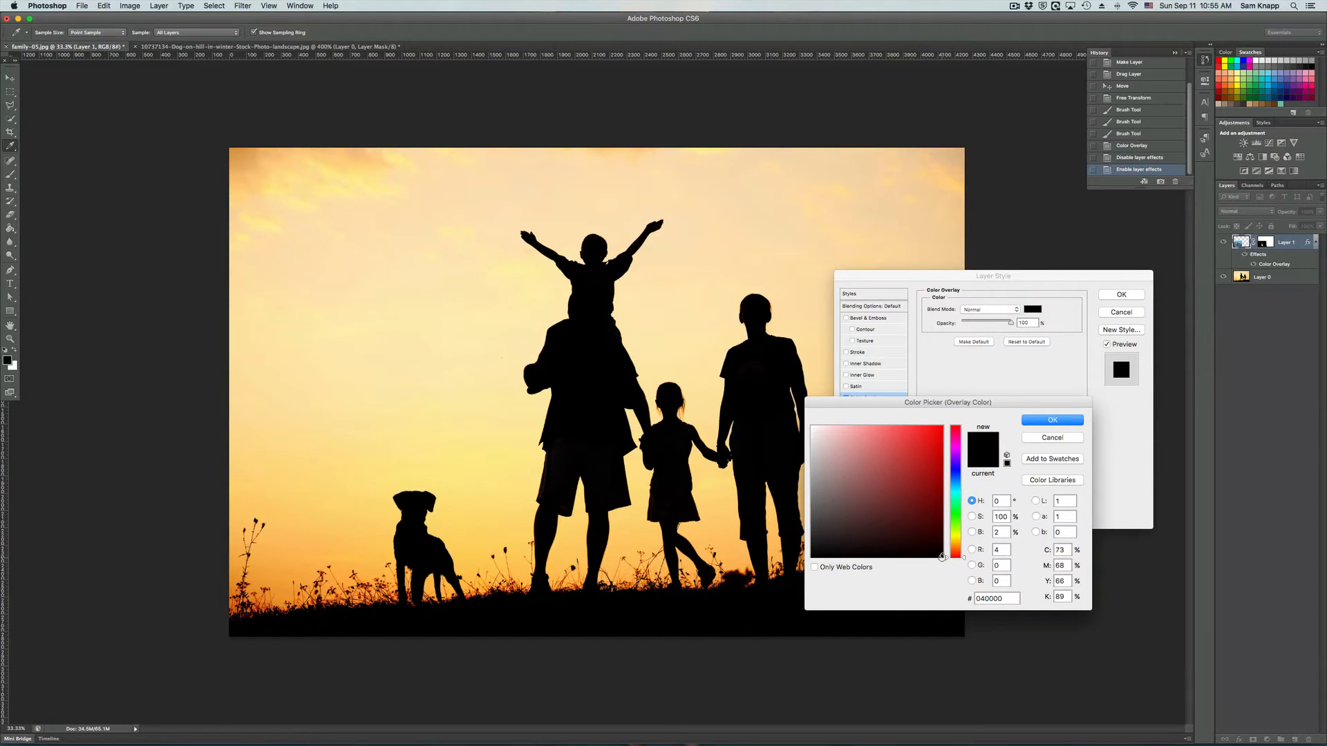
{"action": "left_click_drag", "start_coordinate": [956, 511], "coordinate": [960, 476]}
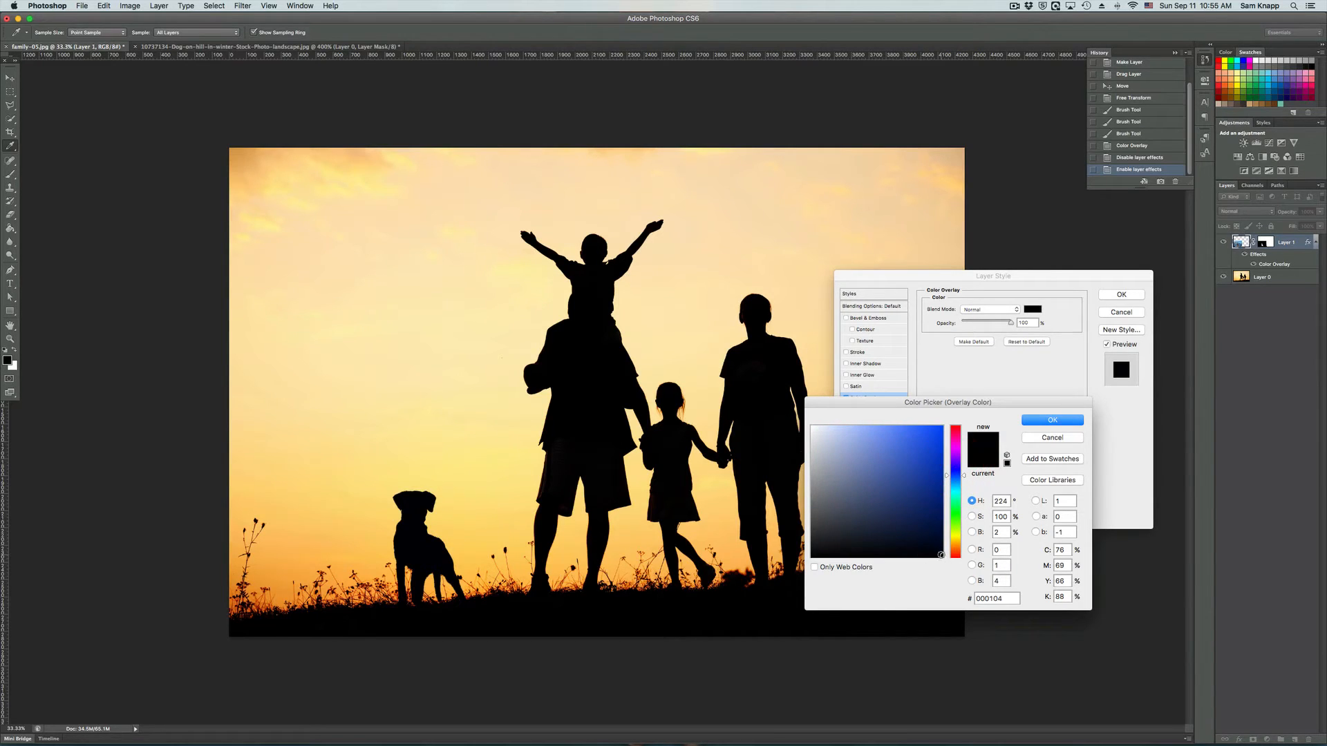
{"action": "mouse_move", "coordinate": [941, 554]}
{"action": "left_mouse_down"}
{"action": "mouse_move", "coordinate": [940, 515]}
{"action": "mouse_move", "coordinate": [941, 526]}
{"action": "left_mouse_up"}
{"action": "left_click", "coordinate": [1051, 420]}
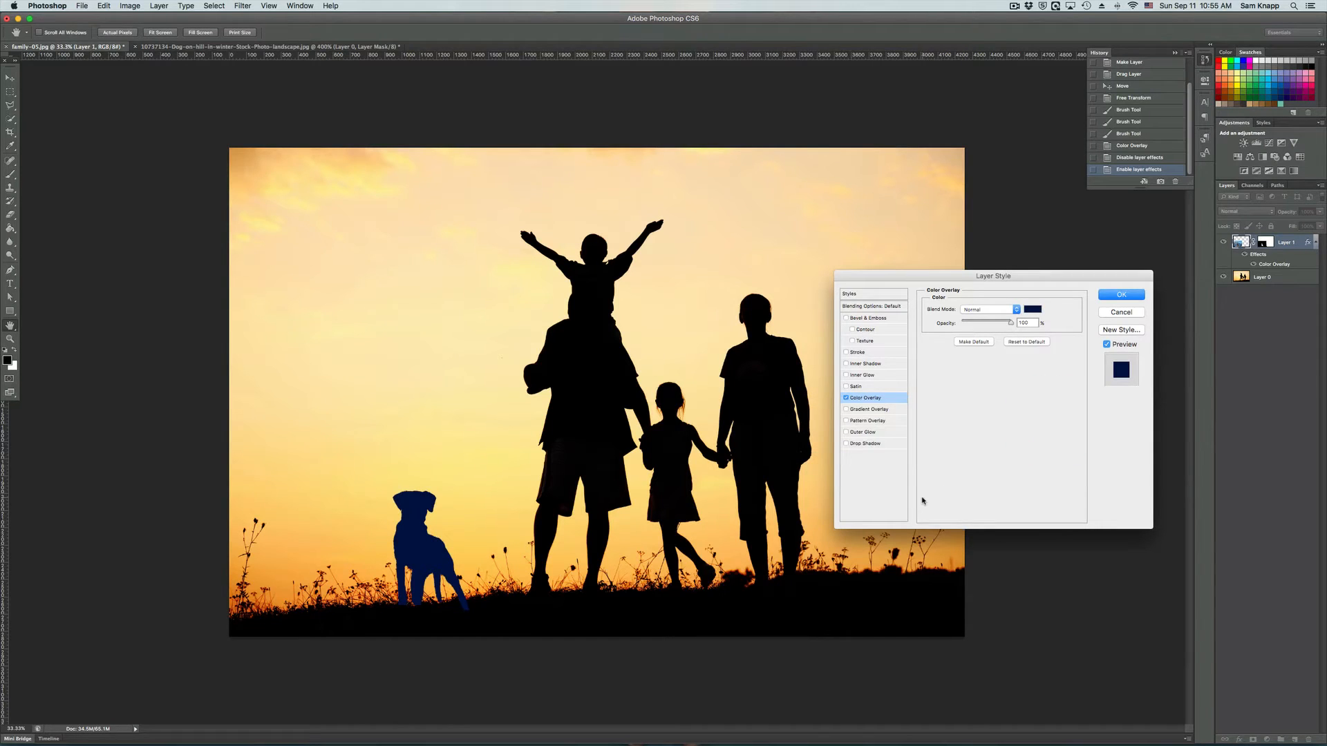
- Set the dog's Color Overlay to pure black 000000 and apply the layer style
{"action": "left_click", "coordinate": [1031, 310]}
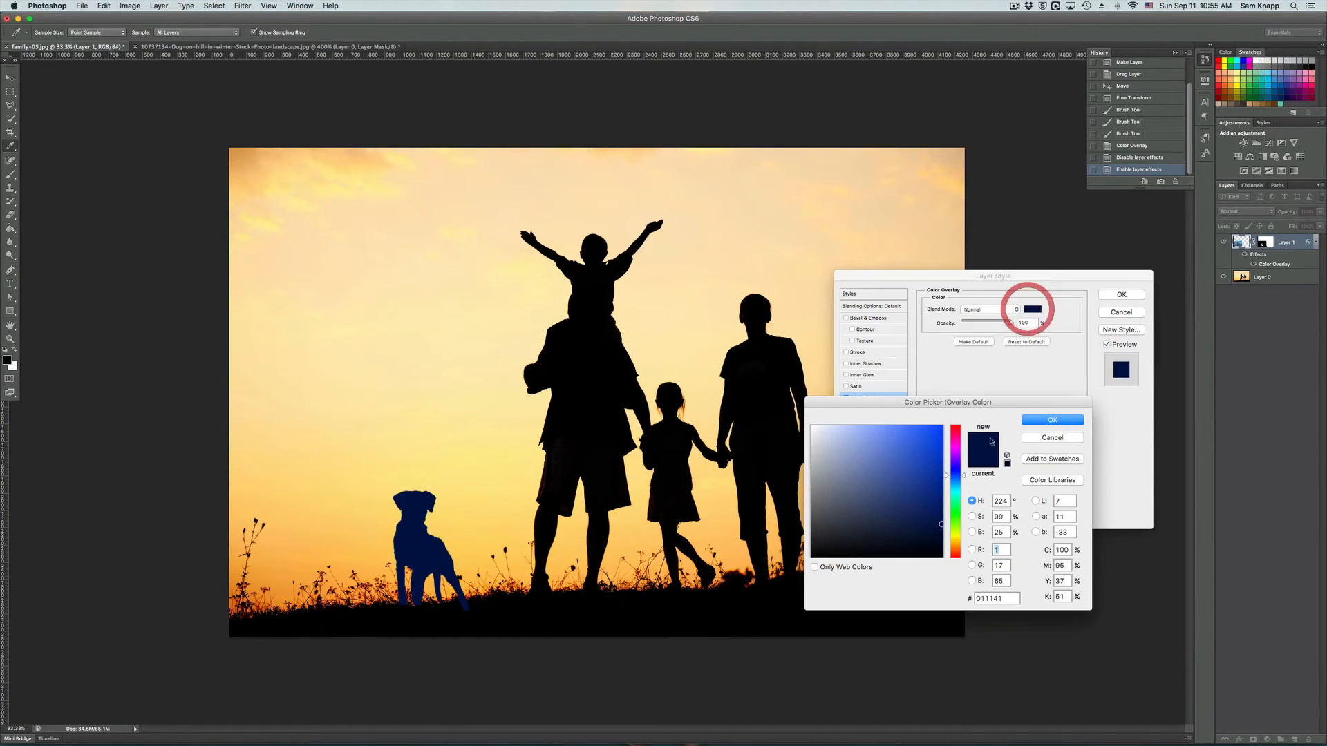
{"action": "left_click_drag", "start_coordinate": [943, 530], "coordinate": [942, 559]}
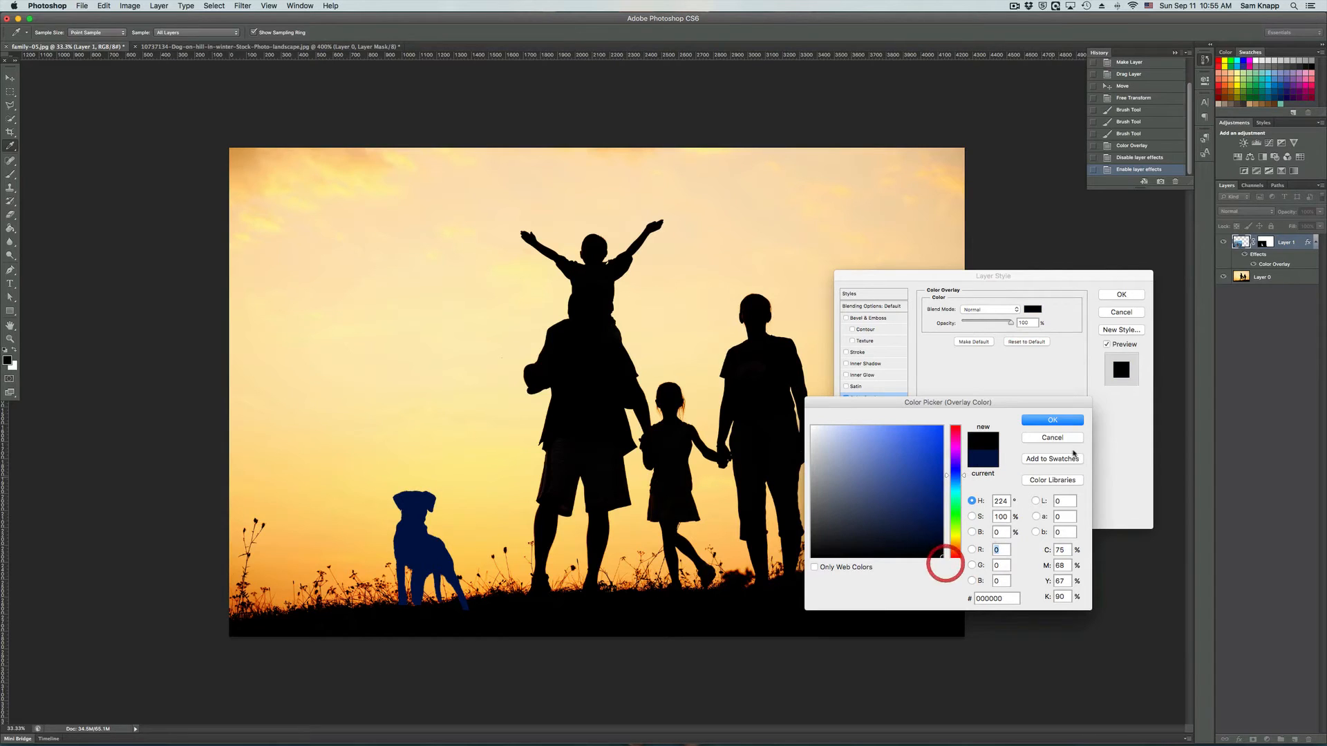
{"action": "left_click", "coordinate": [1061, 420]}
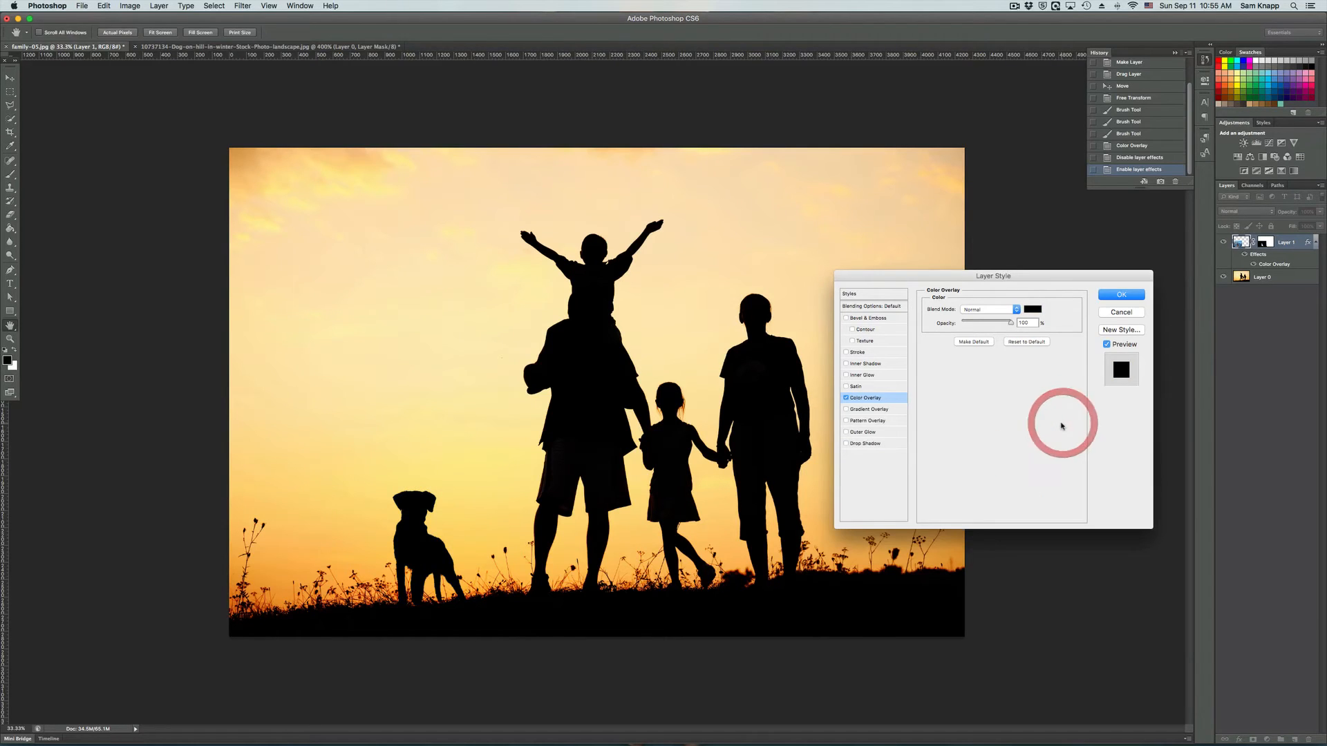
{"action": "left_click", "coordinate": [1032, 311]}
{"action": "left_click_drag", "start_coordinate": [959, 434], "coordinate": [957, 577]}
{"action": "left_click", "coordinate": [1031, 436]}
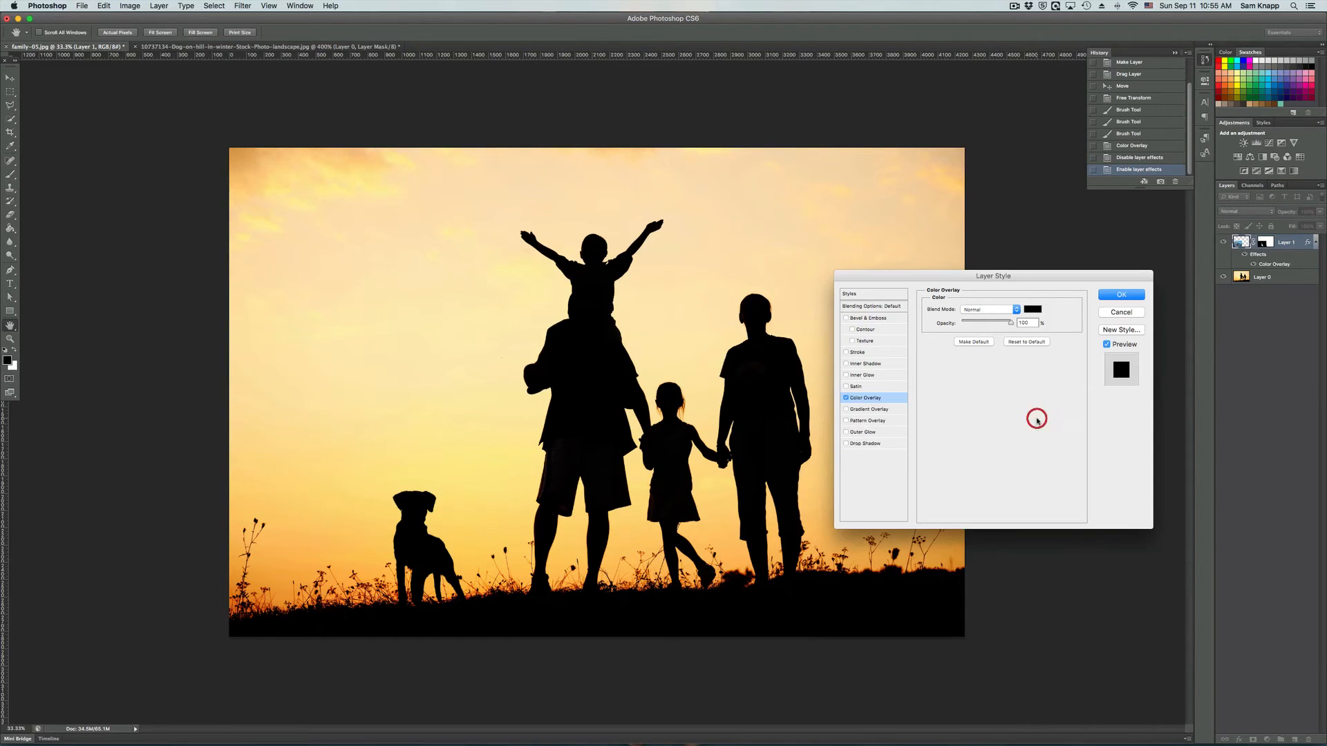
{"action": "left_click", "coordinate": [1121, 295]}
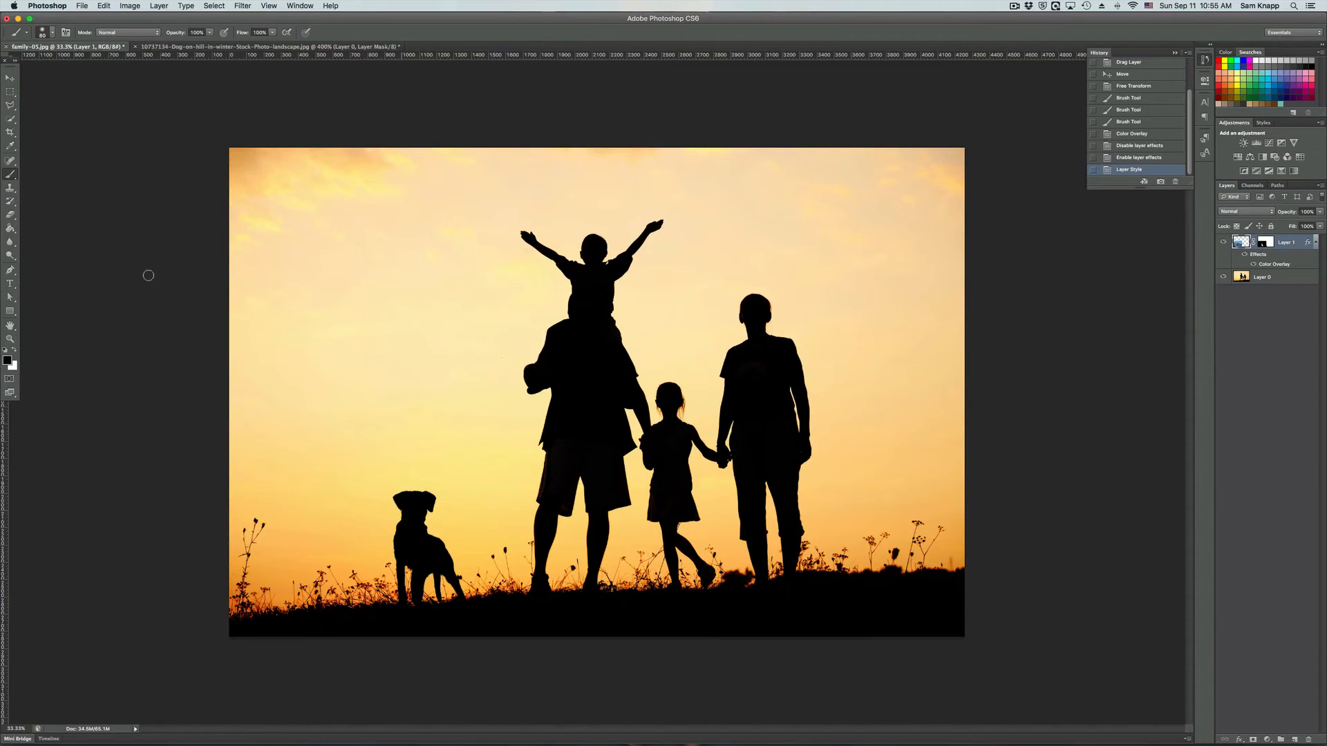
- Move the dog silhouette slightly down and to the left so its feet blend into the dark grass, checking the blend up close
{"action": "left_click", "coordinate": [11, 78]}
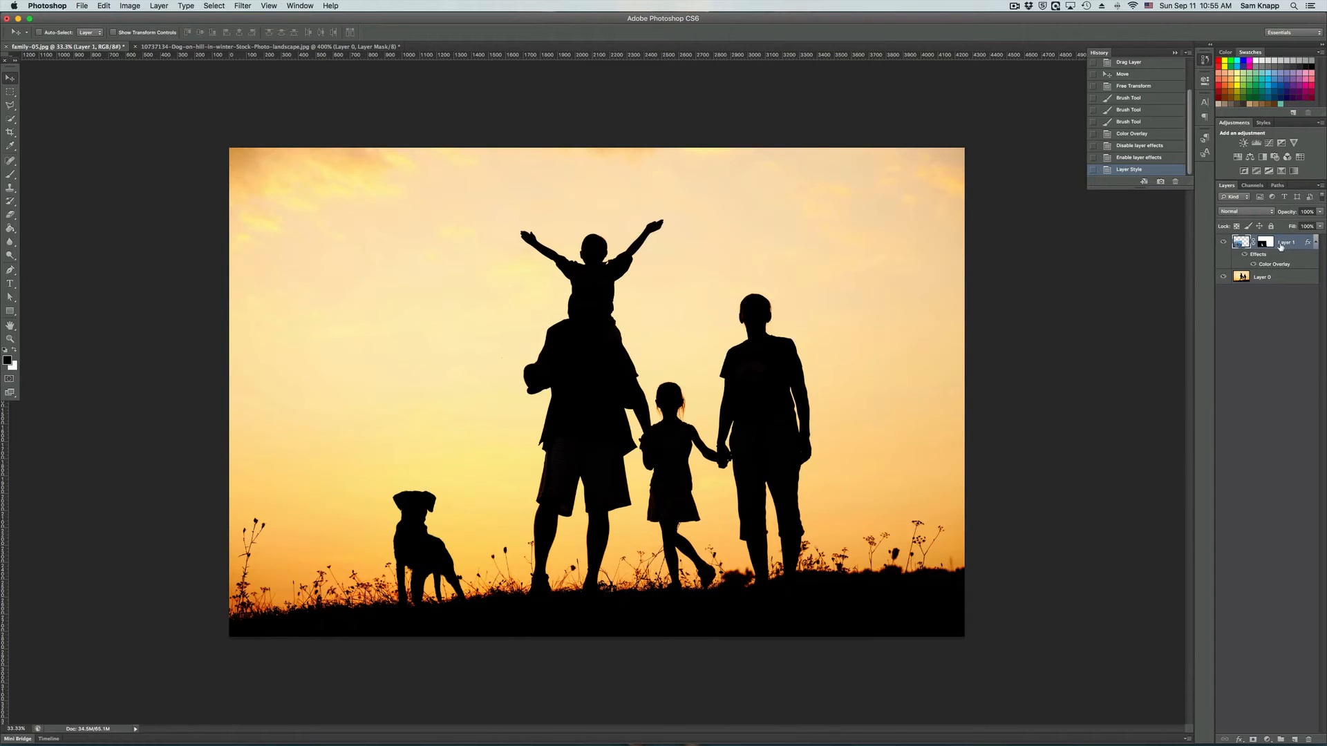
{"action": "left_click", "coordinate": [441, 559]}
{"action": "mouse_move", "coordinate": [441, 560]}
{"action": "left_mouse_down"}
{"action": "mouse_move", "coordinate": [515, 561]}
{"action": "mouse_move", "coordinate": [434, 564]}
{"action": "left_mouse_up"}
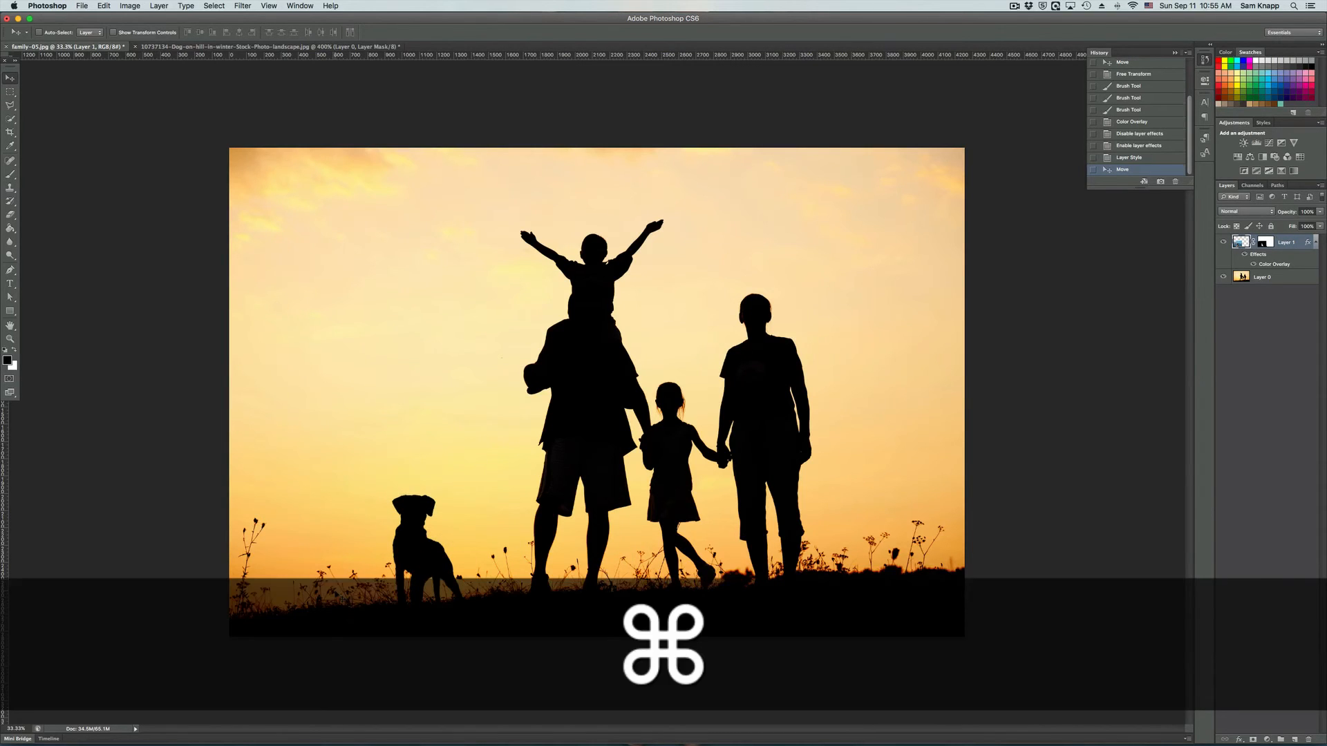
{"action": "key", "text": "super+="}
{"action": "key", "text": "super+="}
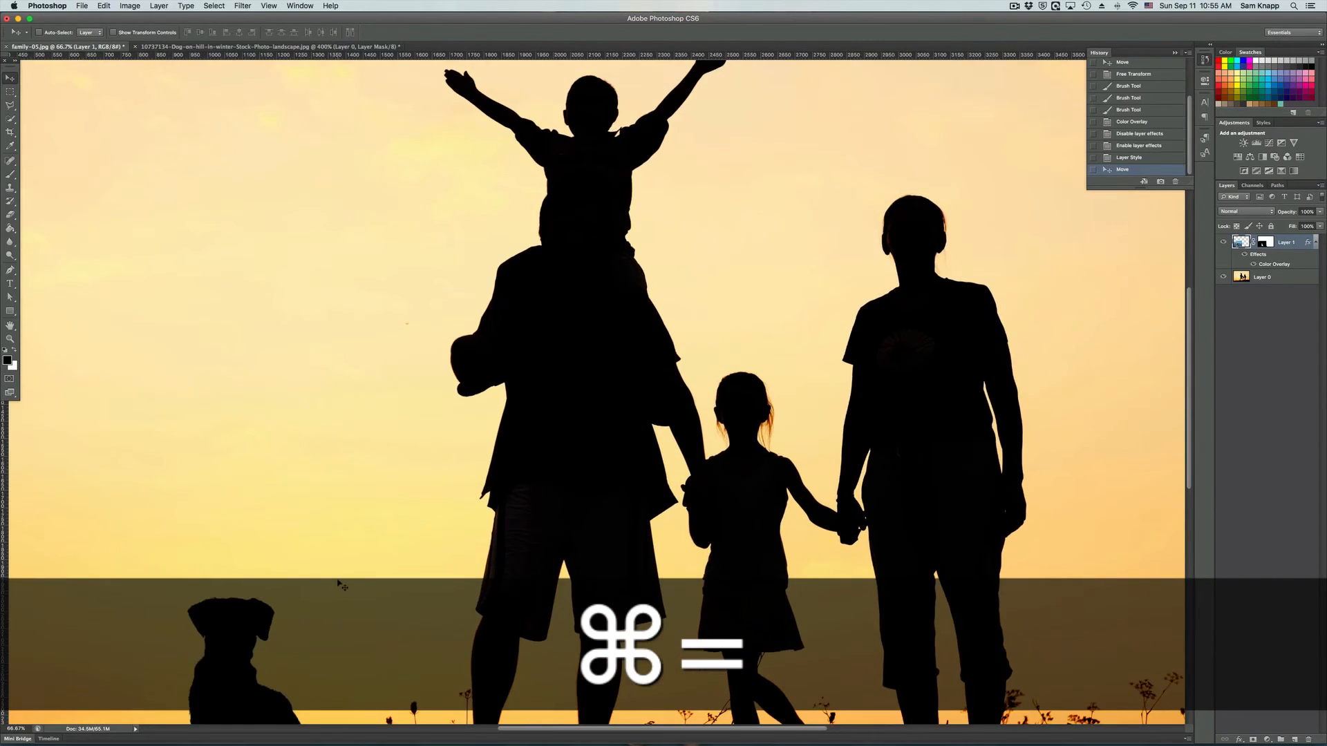
{"action": "scroll", "coordinate": [341, 586], "scroll_direction": "down", "scroll_amount": 3}
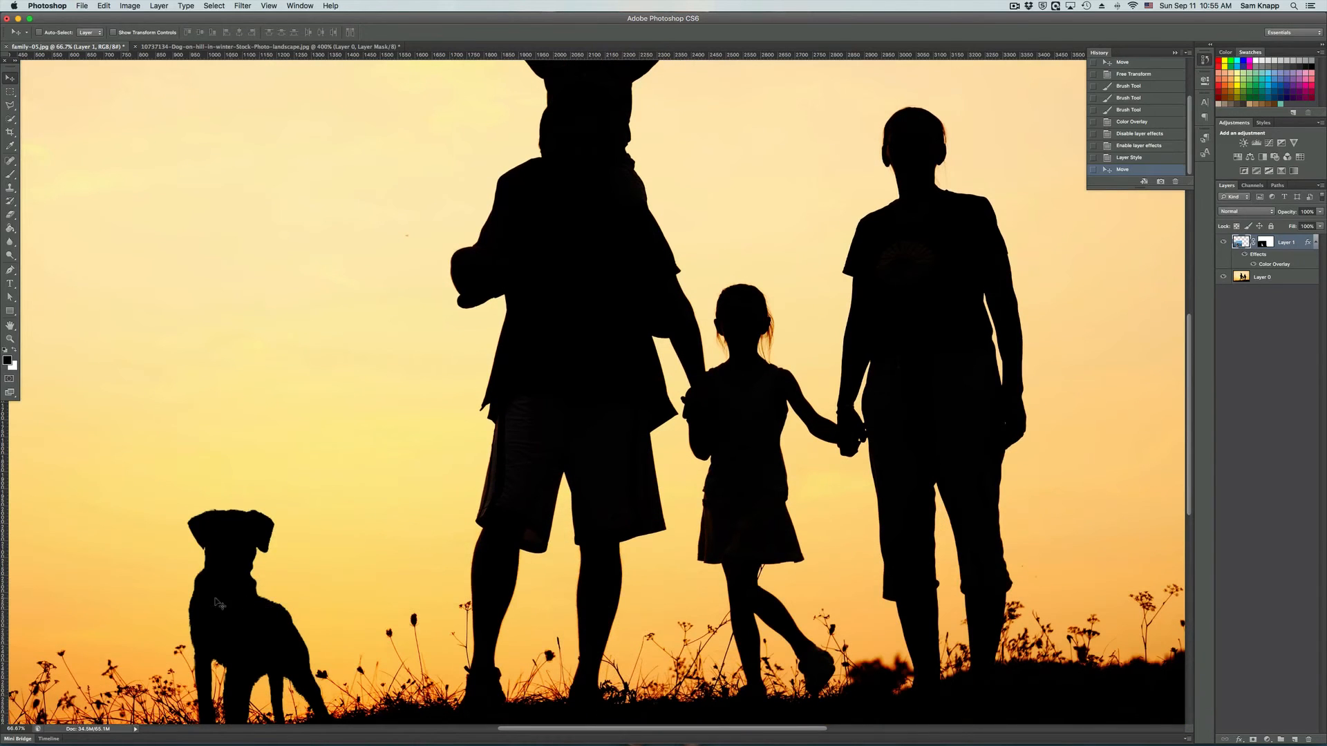
{"action": "scroll", "coordinate": [251, 650], "scroll_direction": "down", "scroll_amount": 2}
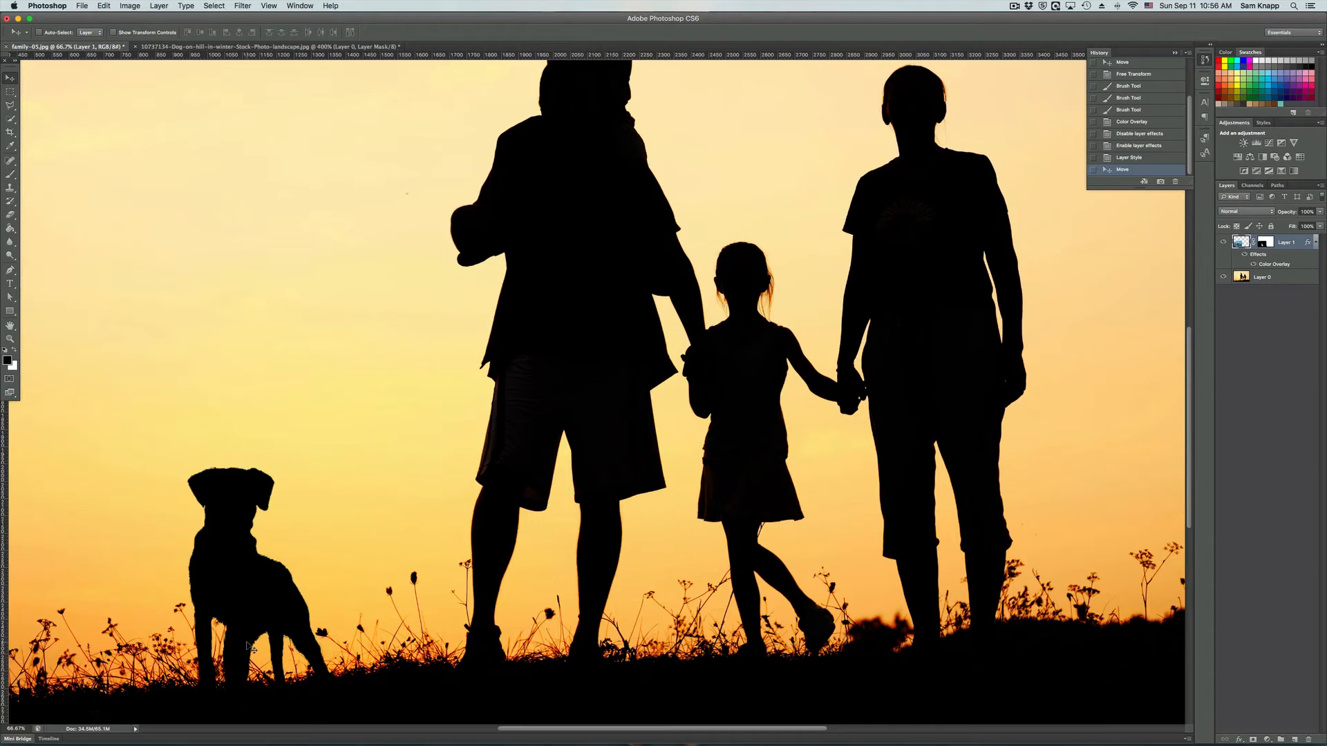
{"action": "key", "text": "super+0"}
{"action": "key", "text": "super+minus"}
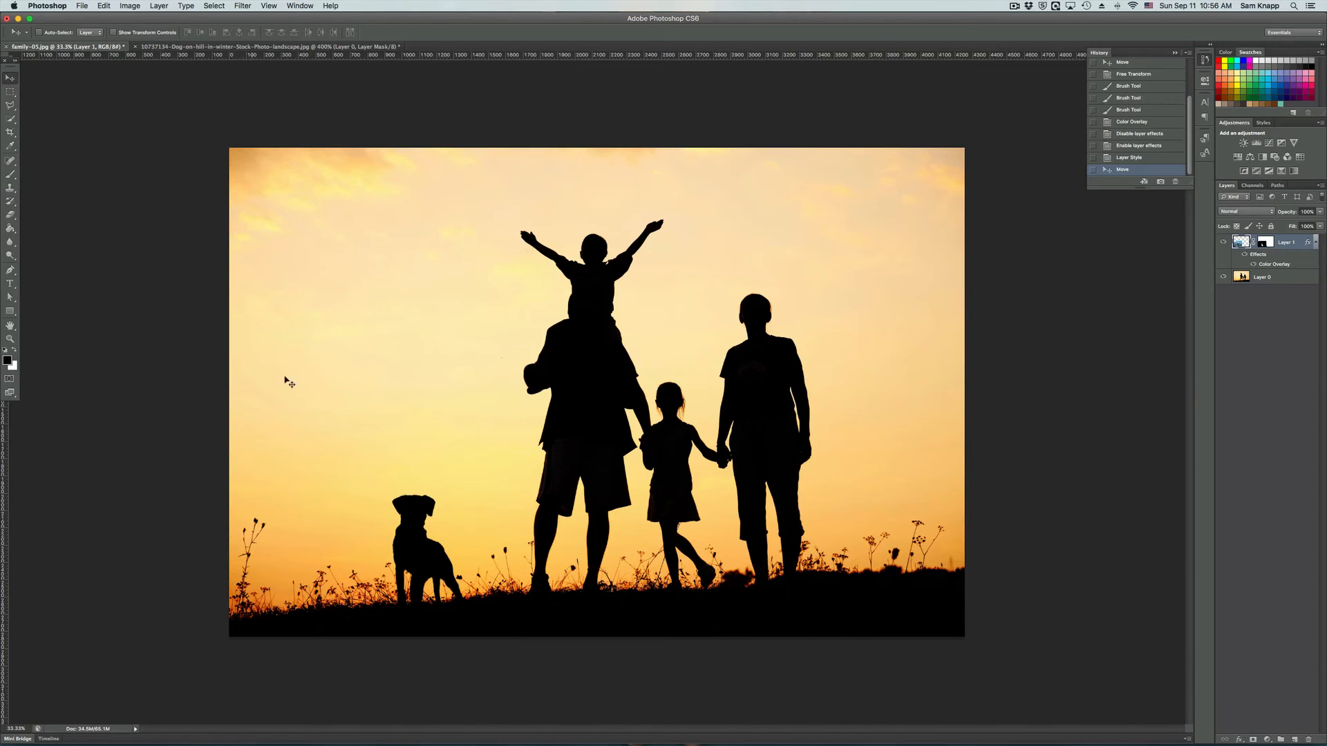
{"action": "mouse_move", "coordinate": [412, 537]}
{"action": "left_mouse_down"}
{"action": "mouse_move", "coordinate": [544, 525]}
{"action": "mouse_move", "coordinate": [405, 555]}
{"action": "left_mouse_up"}
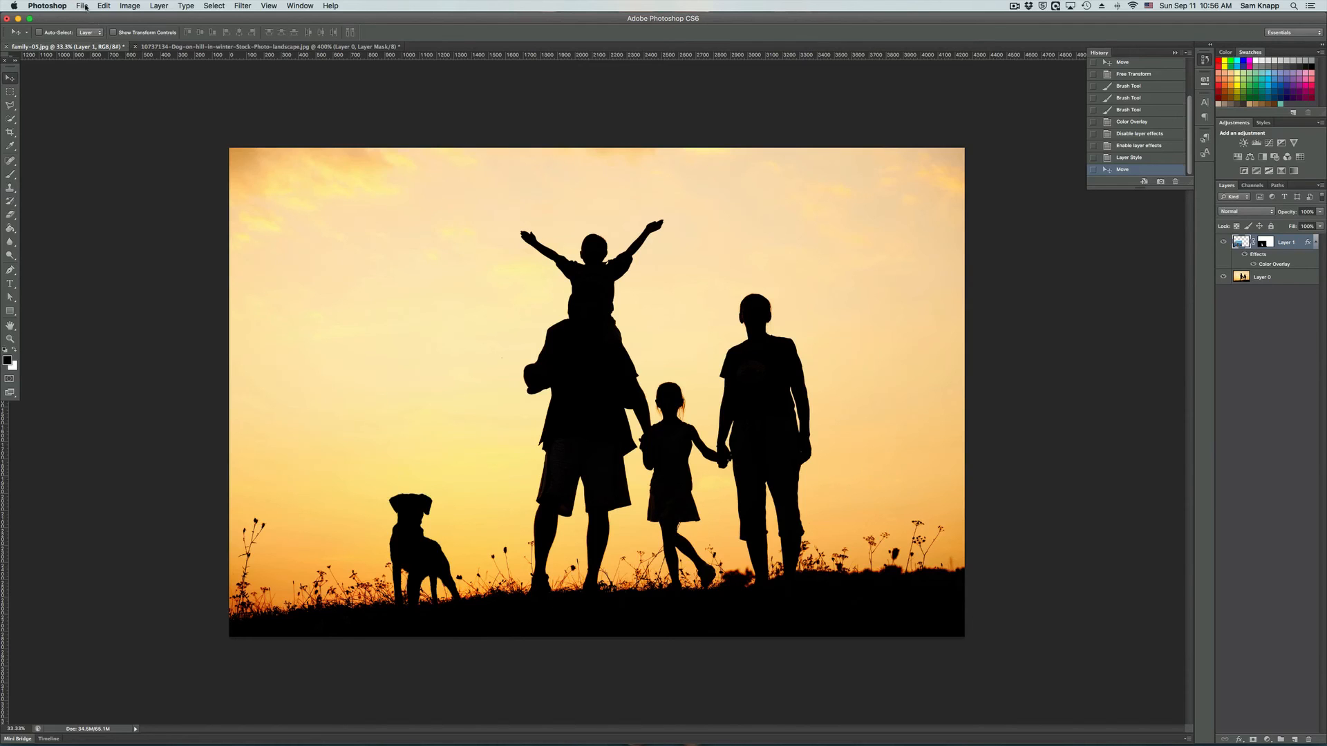
- Save the composite as family-05.psd in Photoshop format with layers kept and Maximize Compatibility on, in the PS Assignment Family folder
{"action": "left_click", "coordinate": [82, 5]}
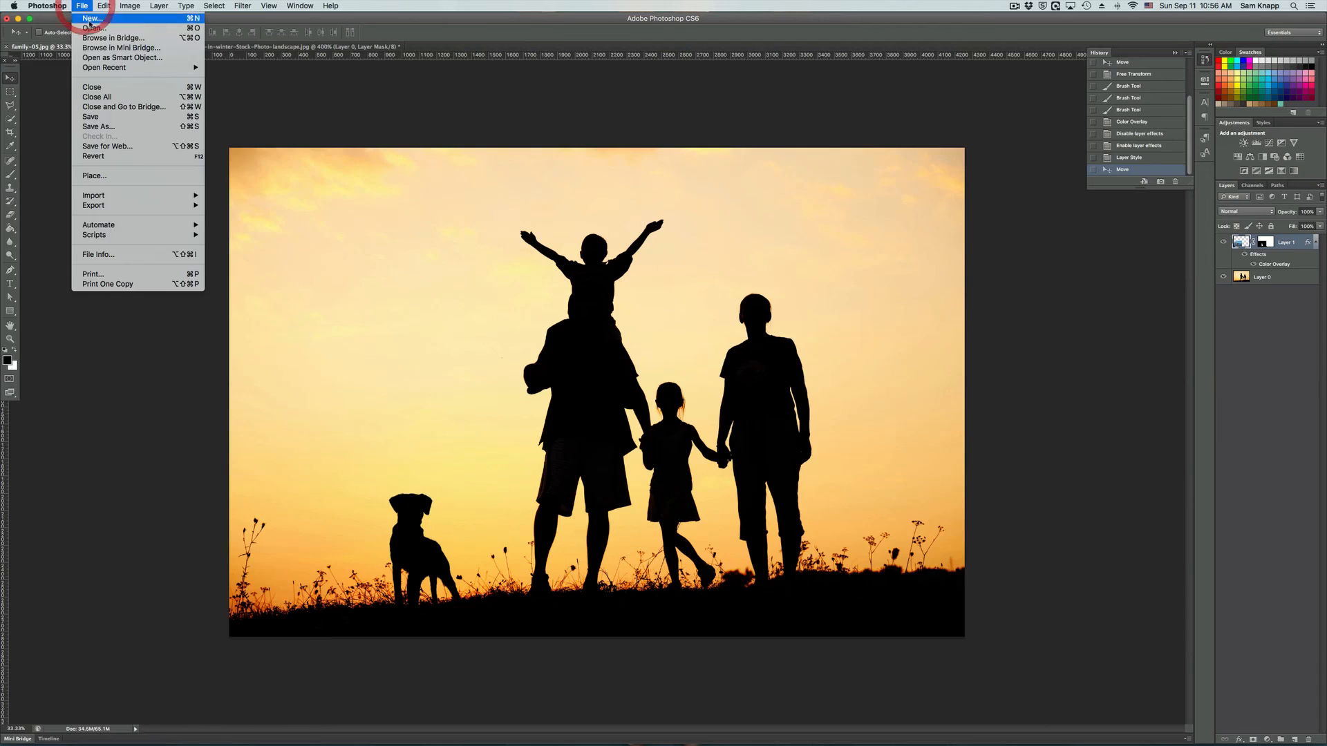
{"action": "left_click", "coordinate": [93, 118]}
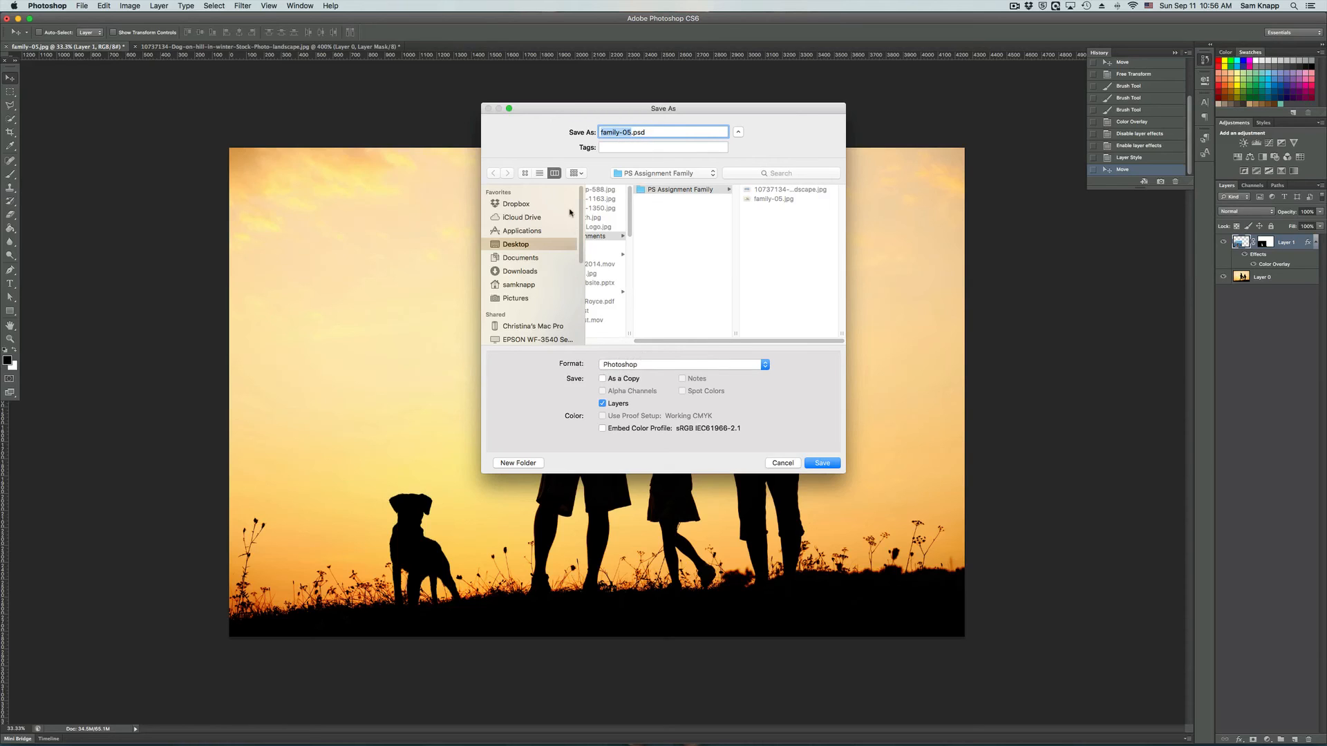
{"action": "left_click", "coordinate": [823, 466]}
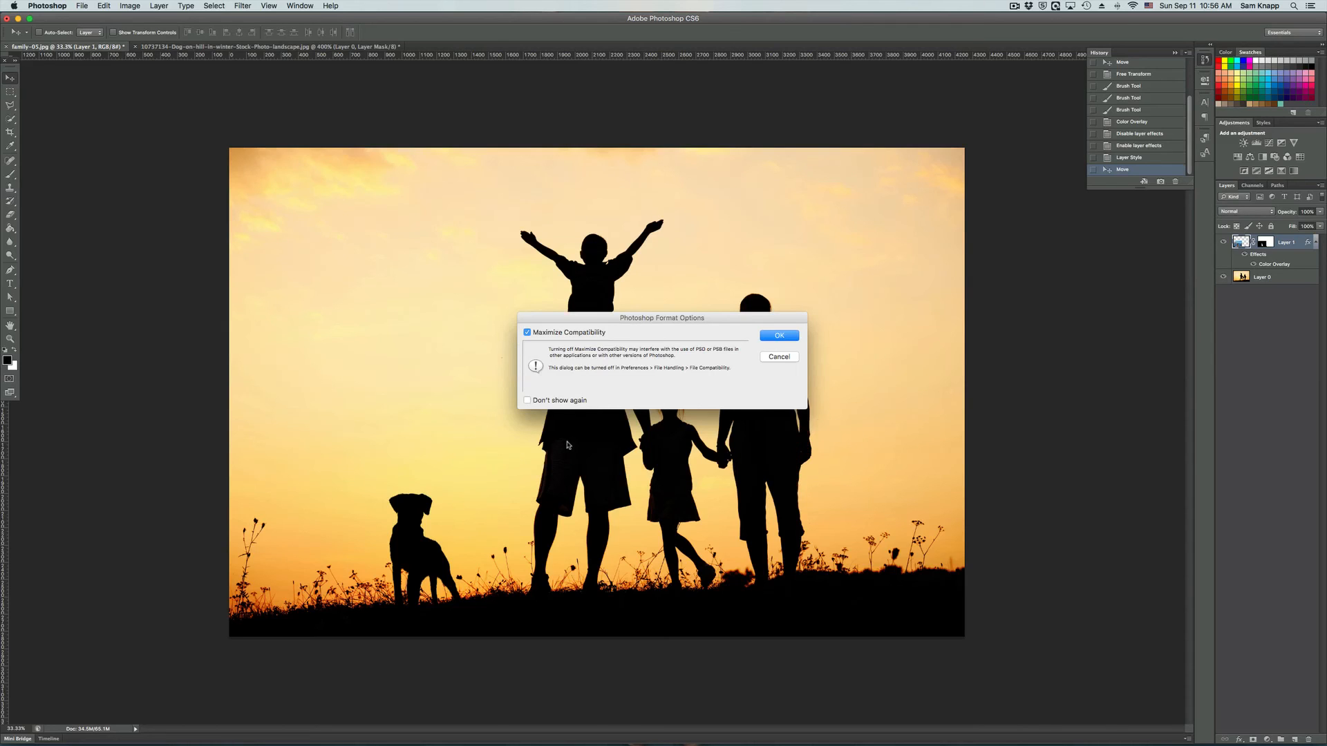
{"action": "left_click", "coordinate": [791, 338]}
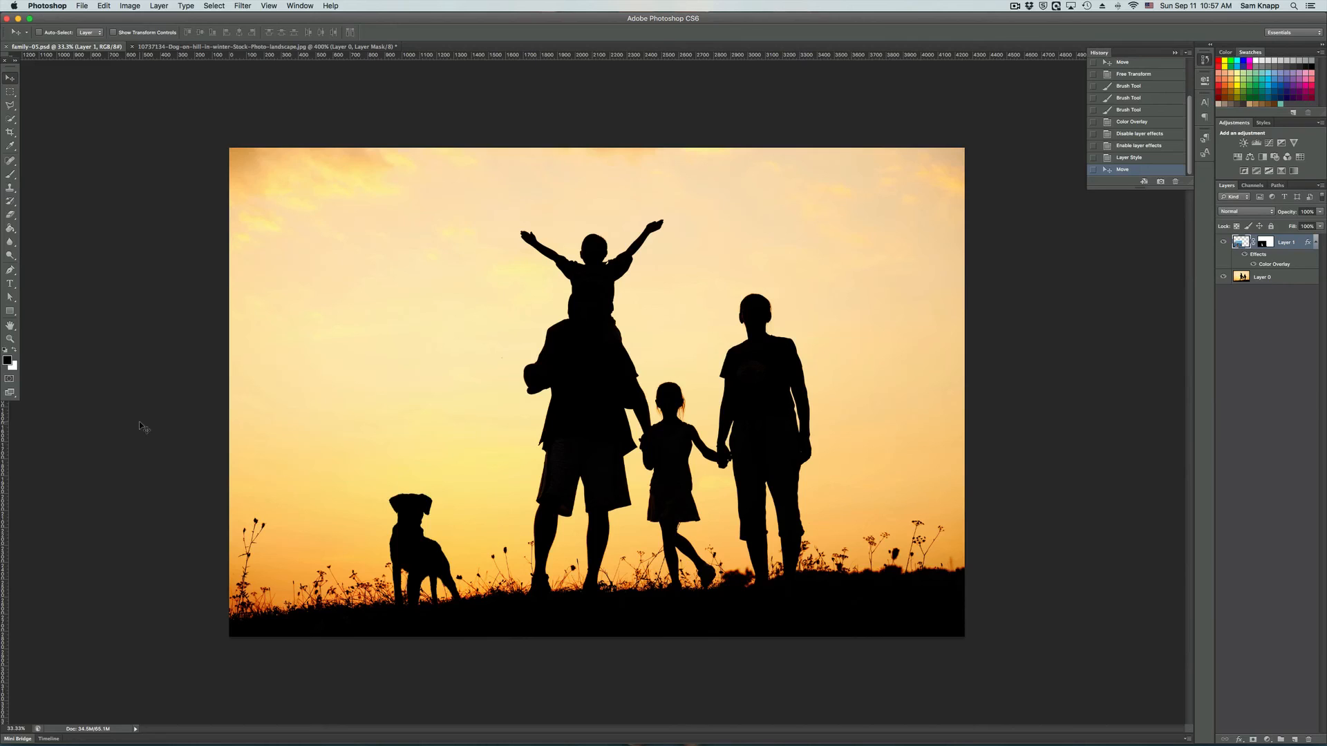
{"action": "left_click", "coordinate": [1016, 6]}
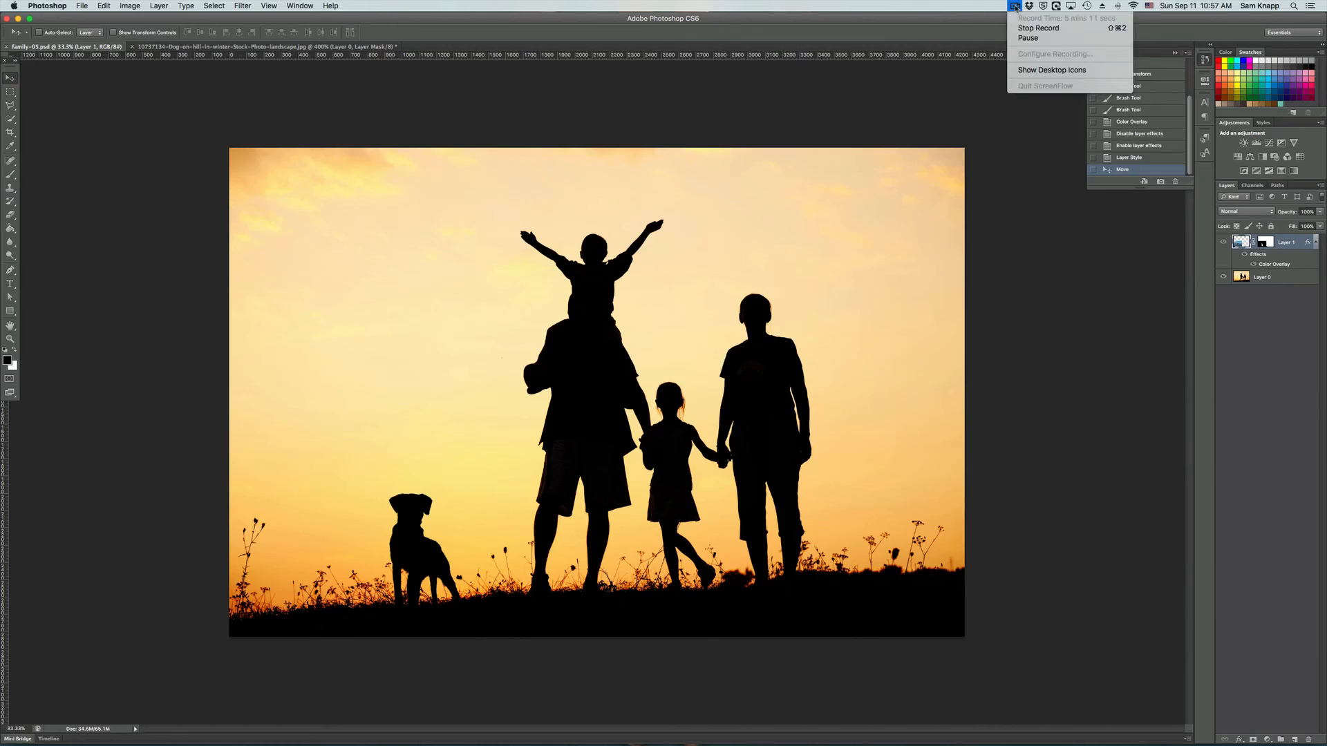